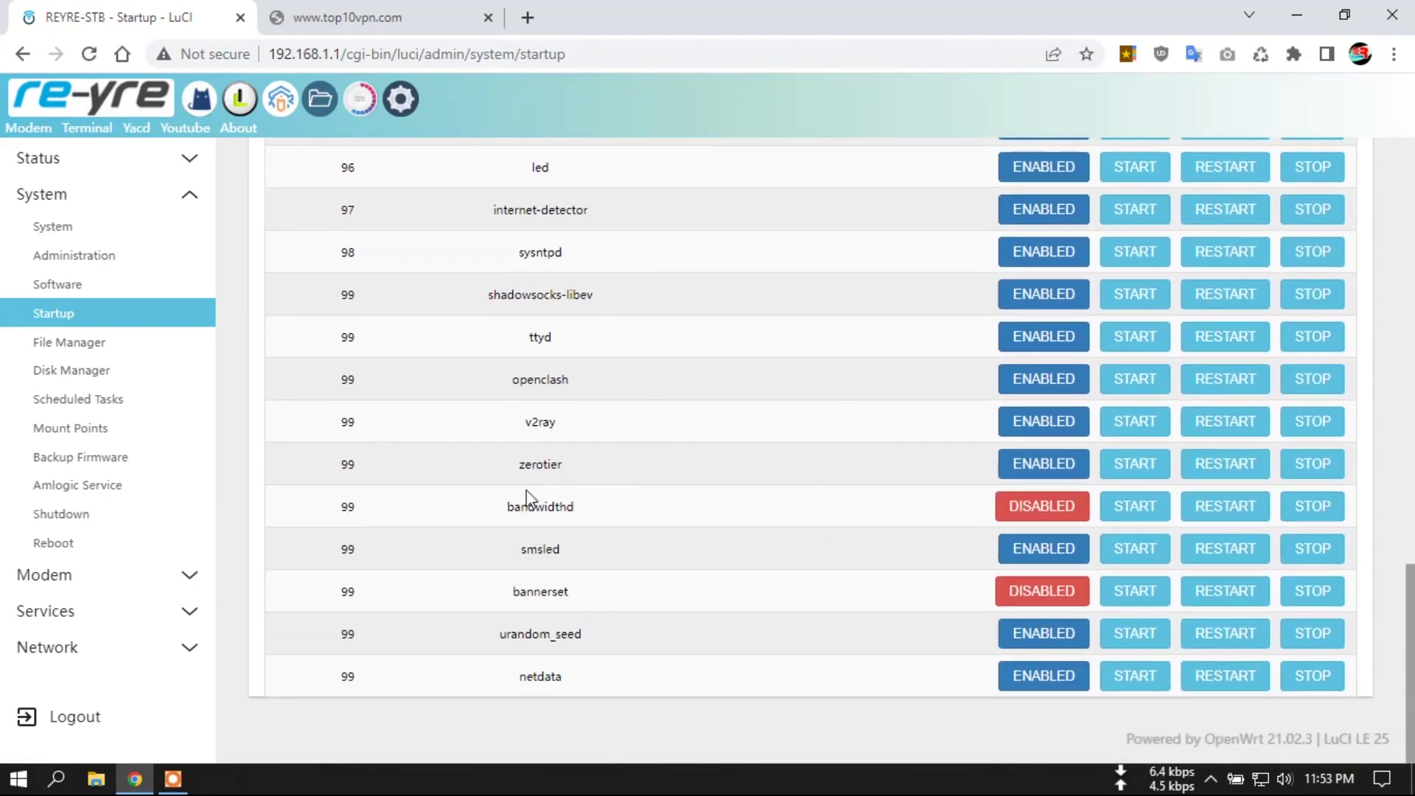
# Enable bandwidthd at startup, start the service, and open the Bandwidthd status page
pyautogui.click(1050, 508)
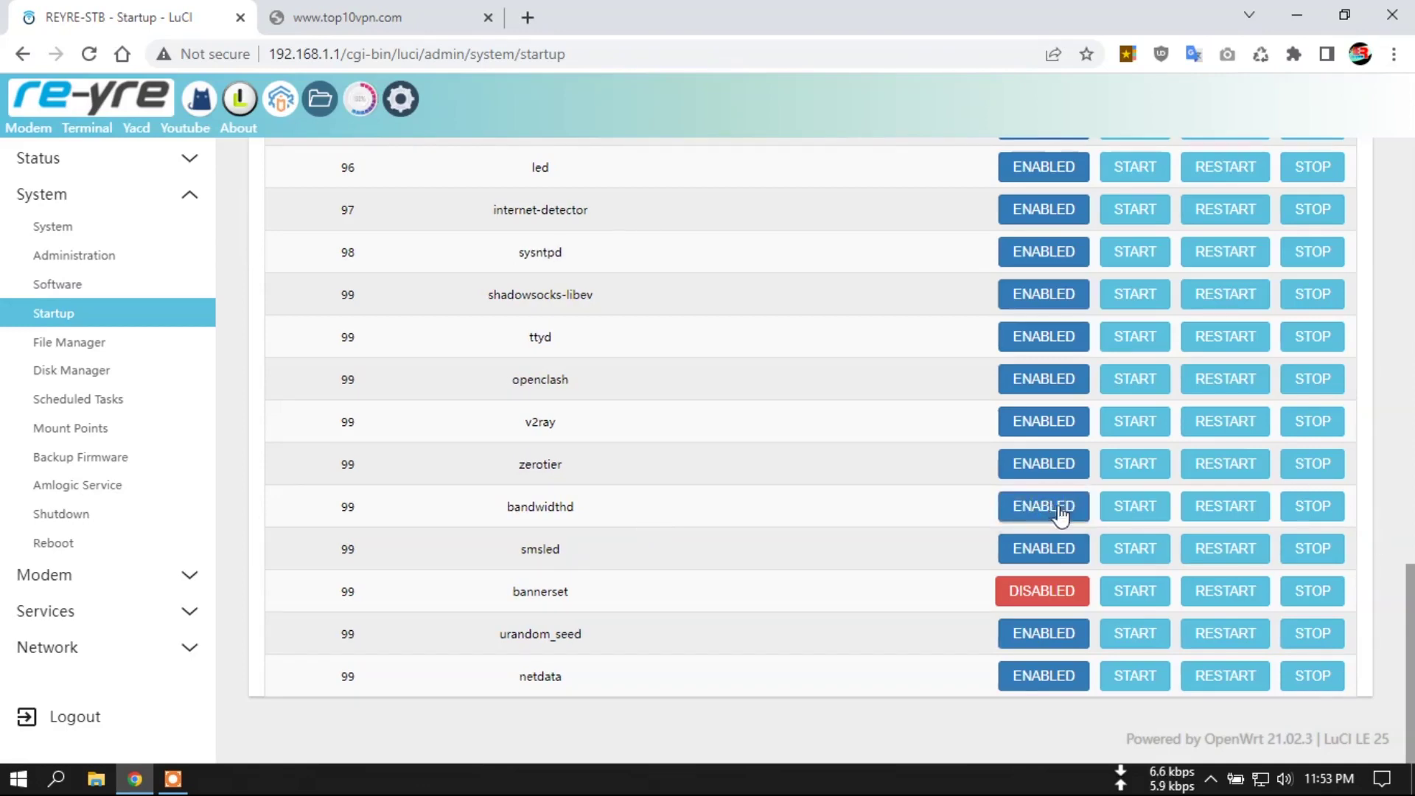
pyautogui.click(1148, 514)
pyautogui.click(43, 165)
pyautogui.click(82, 315)
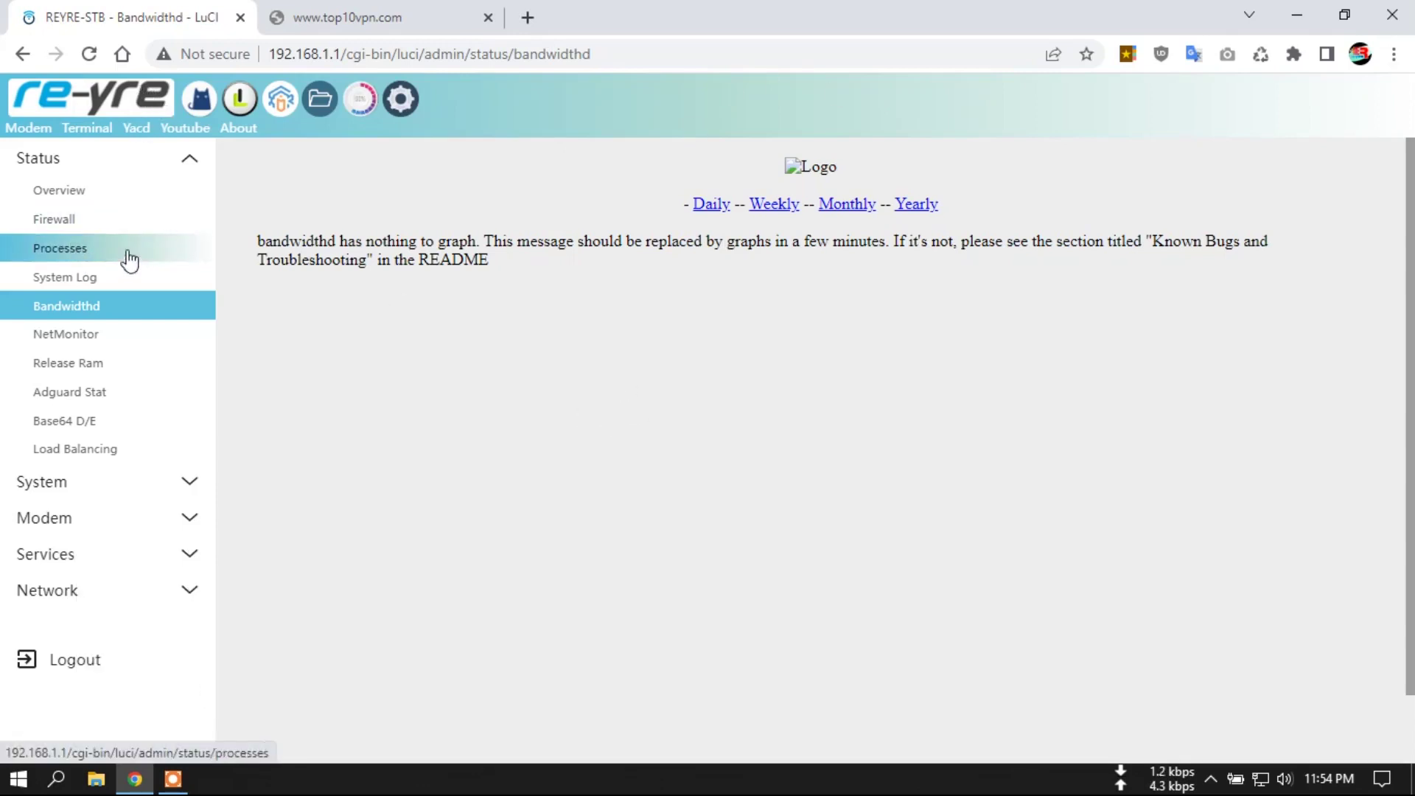
# Open the Adguard Stat page and look through the AdGuard Home dashboard statistics
pyautogui.click(83, 396)
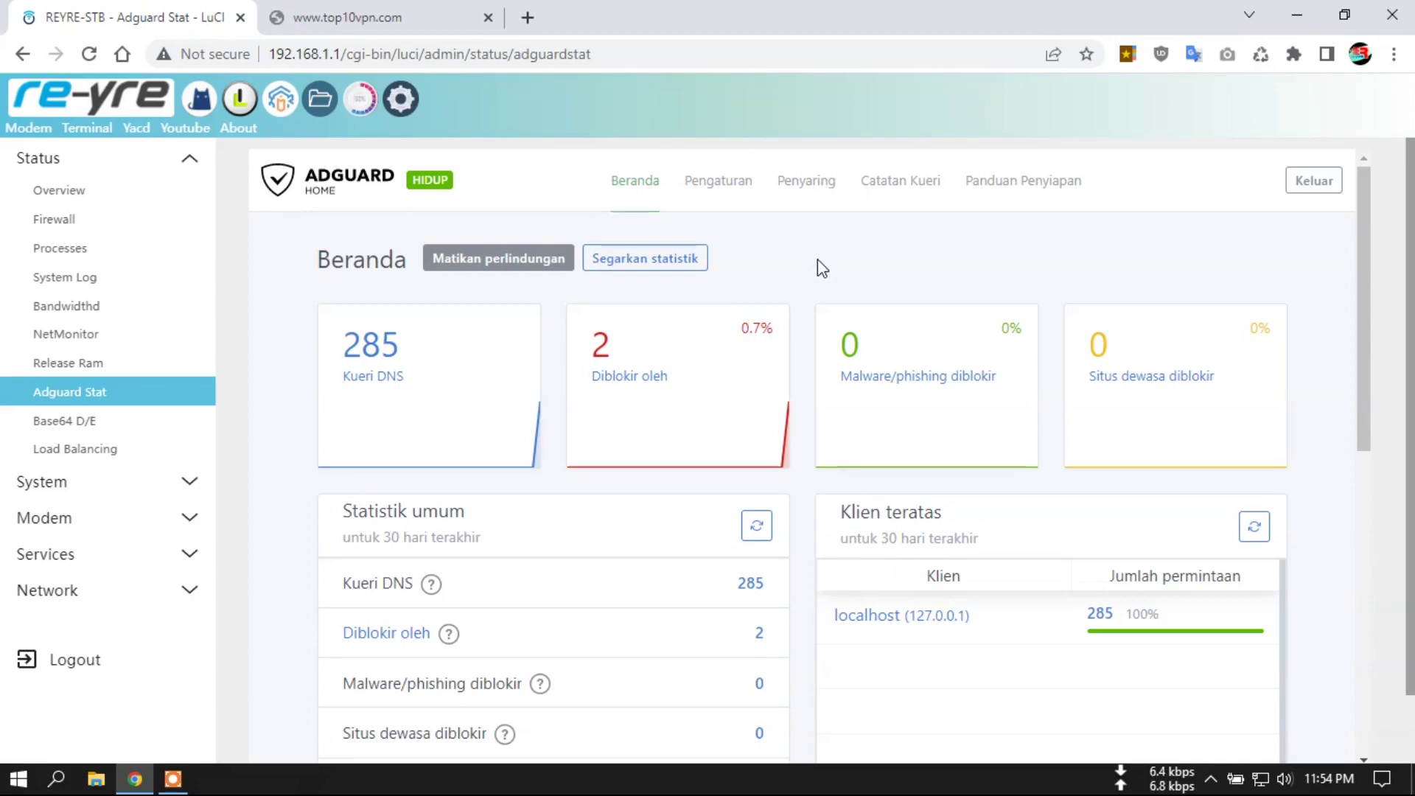
pyautogui.scroll(-9, 804, 380)
pyautogui.scroll(9, 809, 385)
# Open AdGuard Home's client settings (Pengaturan klien) and examine the clients that have DHCP as their source
pyautogui.moveTo(722, 184)
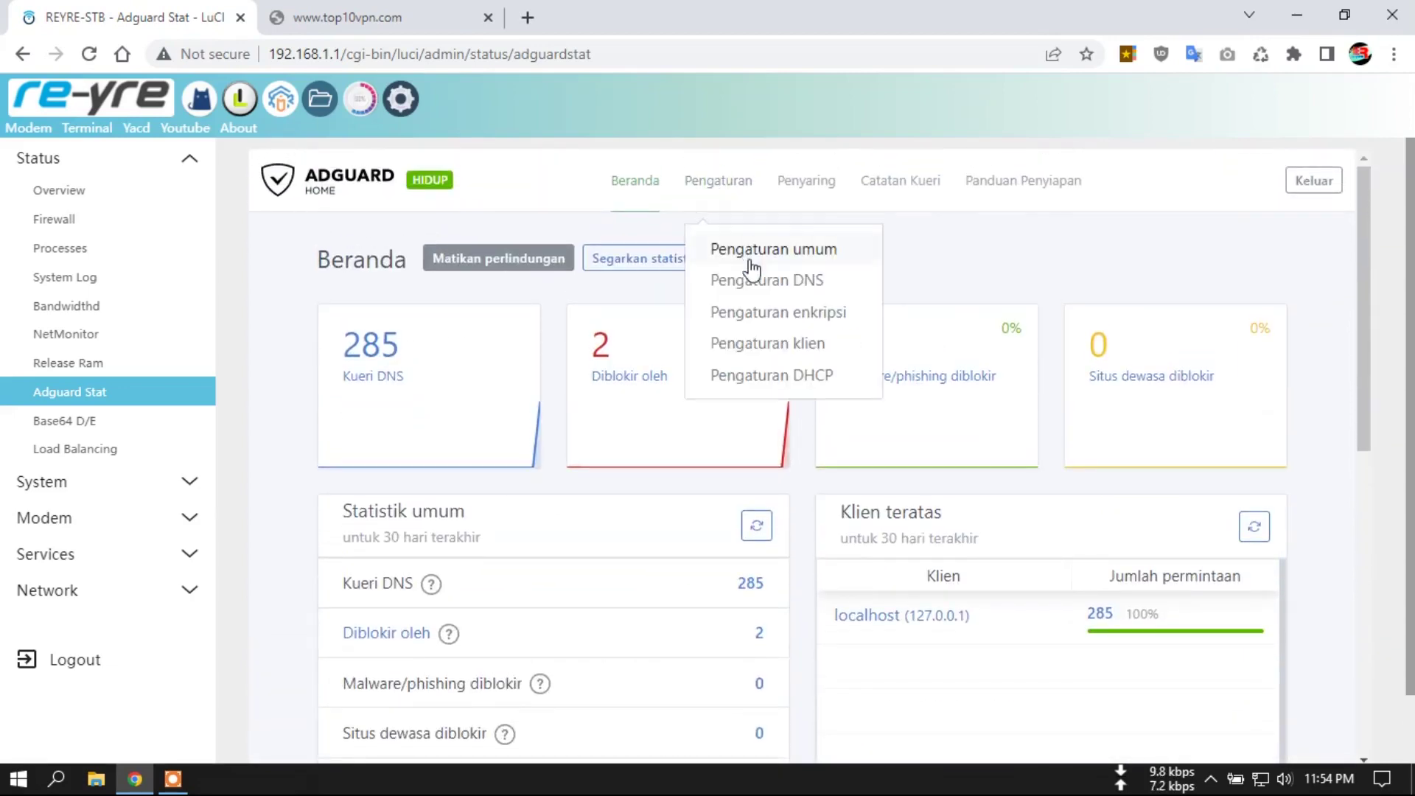
pyautogui.click(744, 342)
pyautogui.scroll(-10, 789, 347)
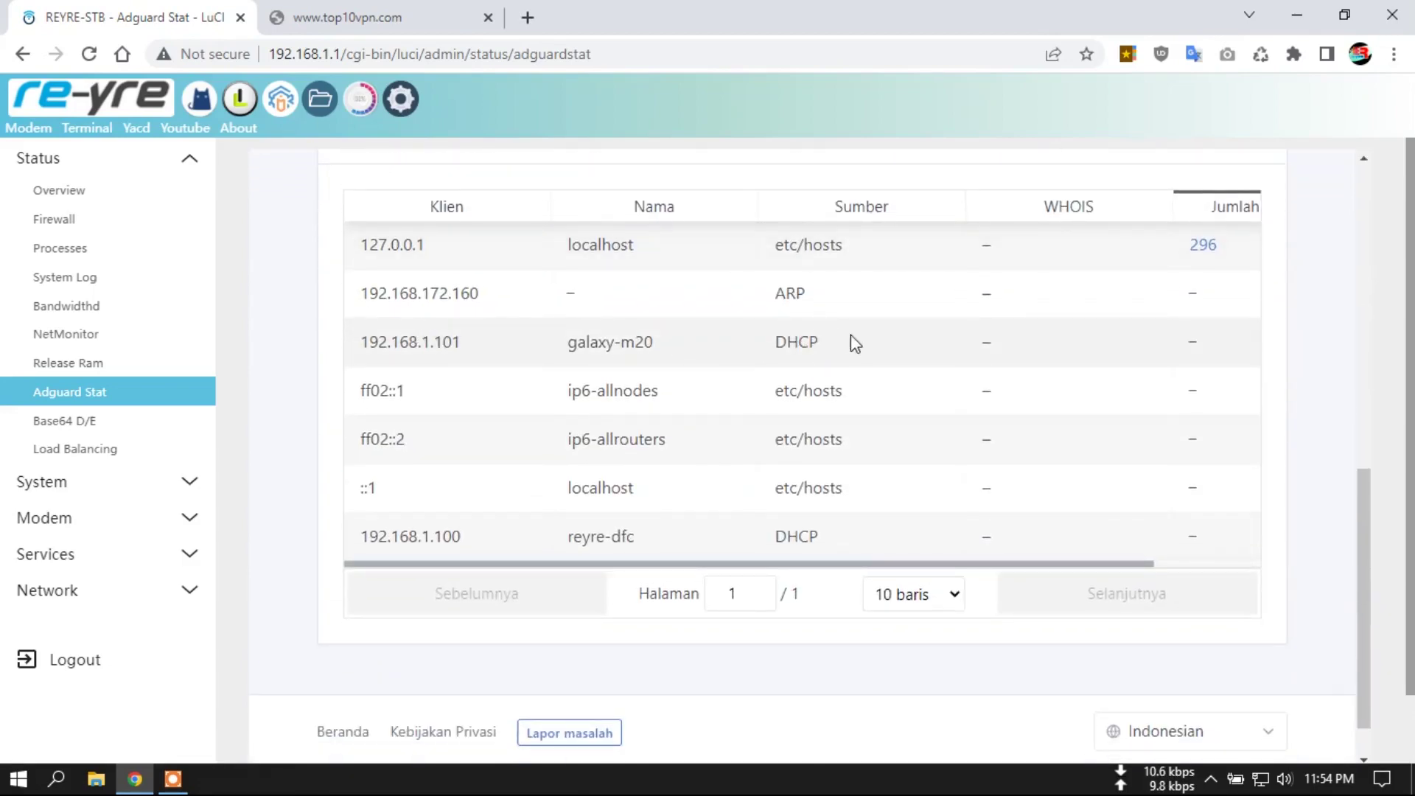
pyautogui.doubleClick(845, 345)
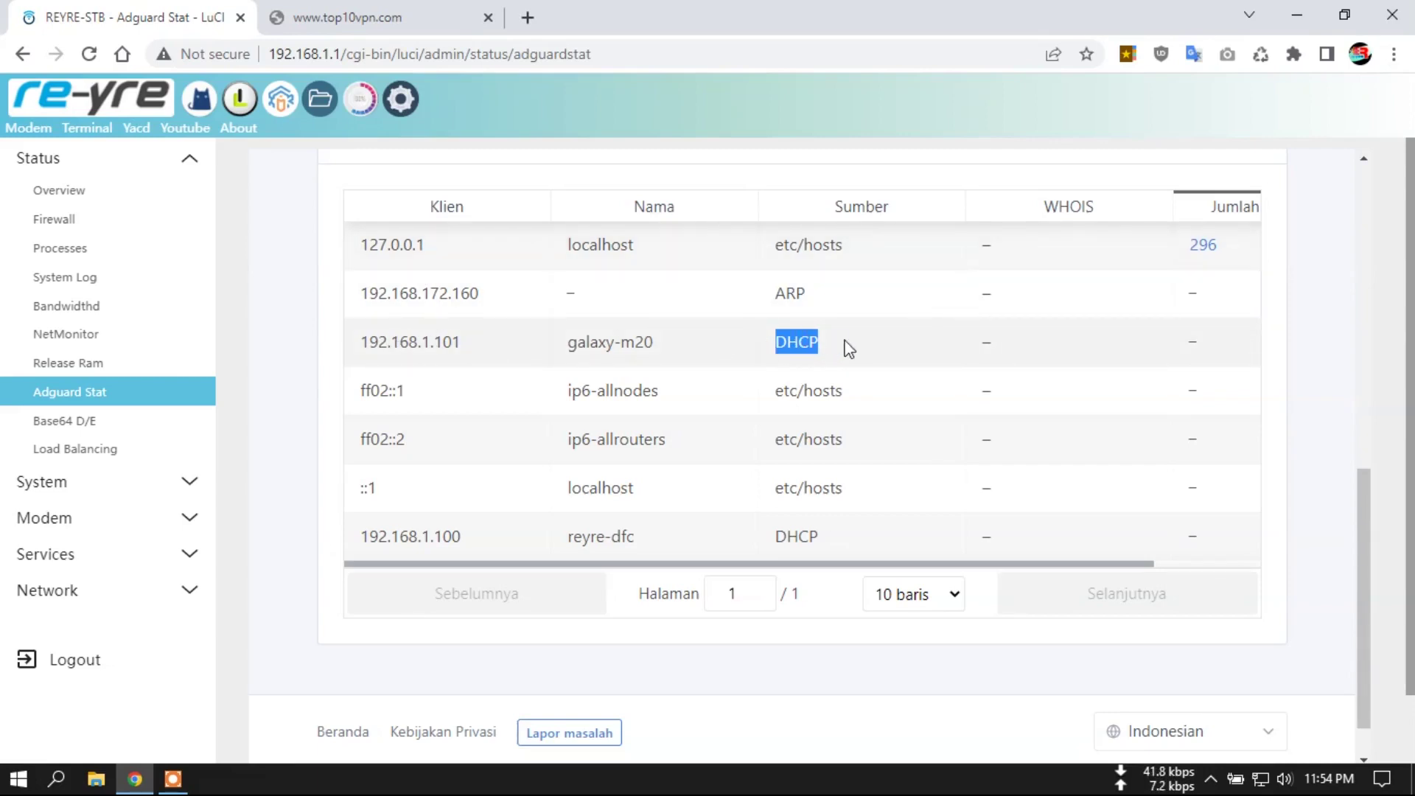
pyautogui.doubleClick(834, 535)
pyautogui.scroll(10, 814, 475)
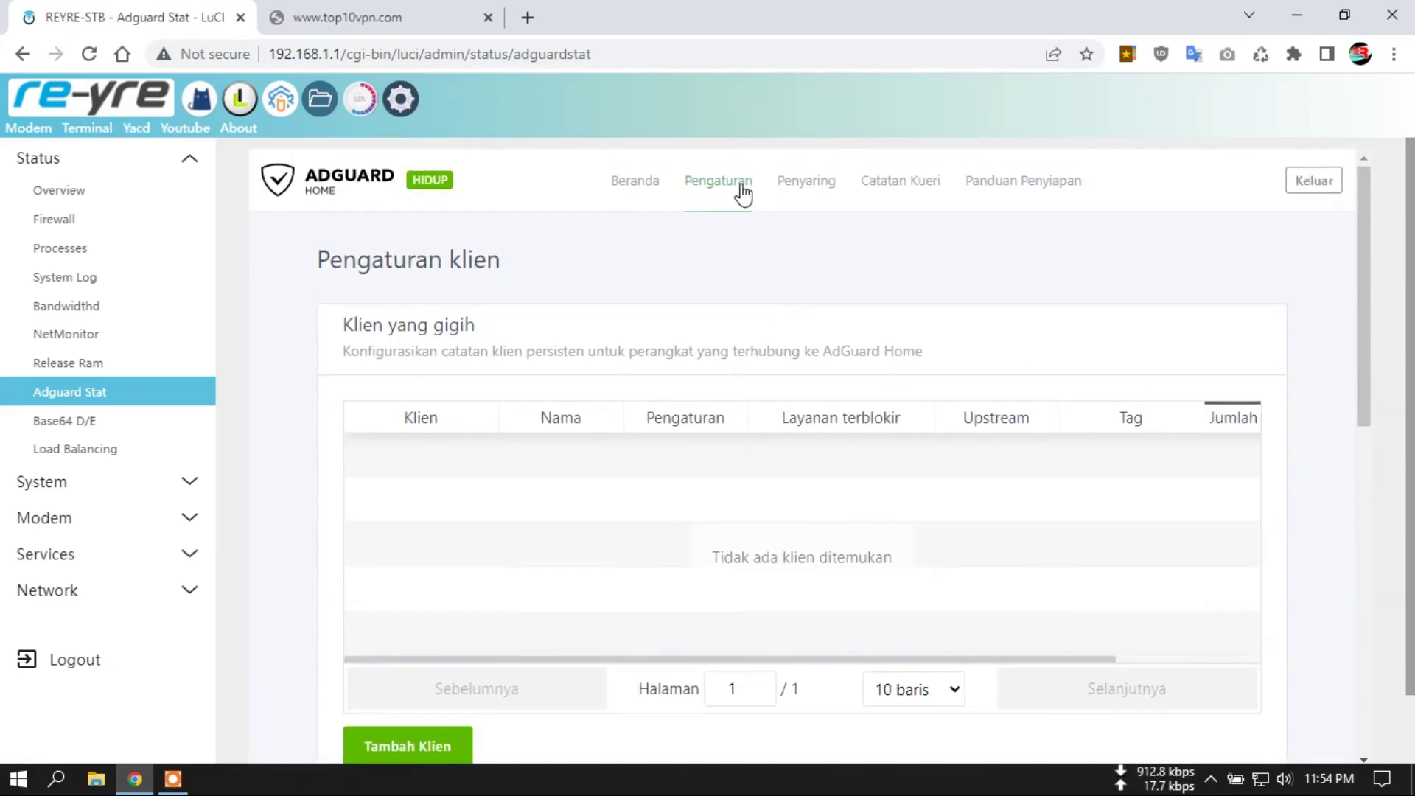
# Open AdGuard Home's DHCP settings (Pengaturan DHCP) and review the IPv4 configuration and the lease tables
pyautogui.moveTo(740, 190)
pyautogui.click(778, 375)
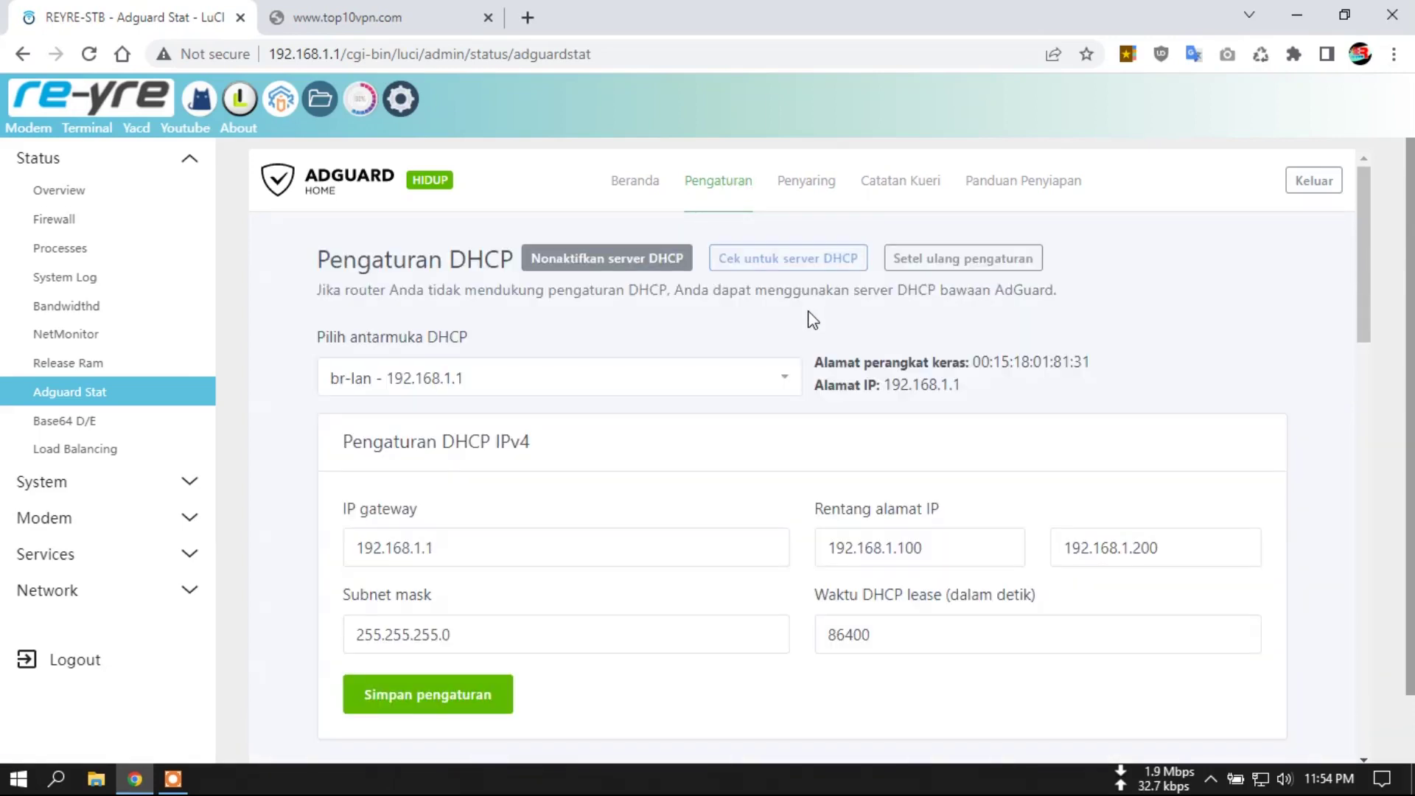
pyautogui.scroll(-2, 808, 317)
pyautogui.scroll(2, 726, 325)
pyautogui.scroll(-9, 714, 354)
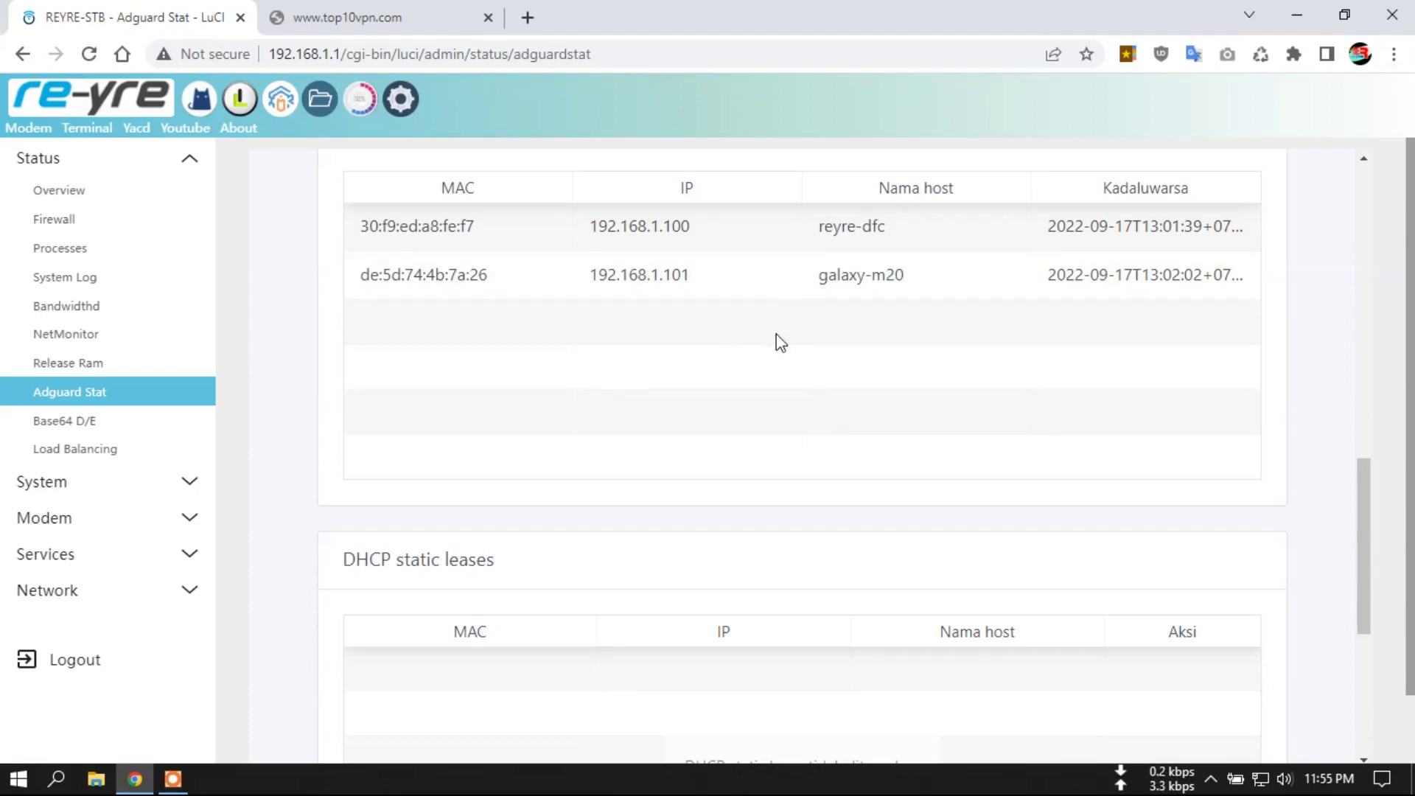
pyautogui.scroll(10, 780, 343)
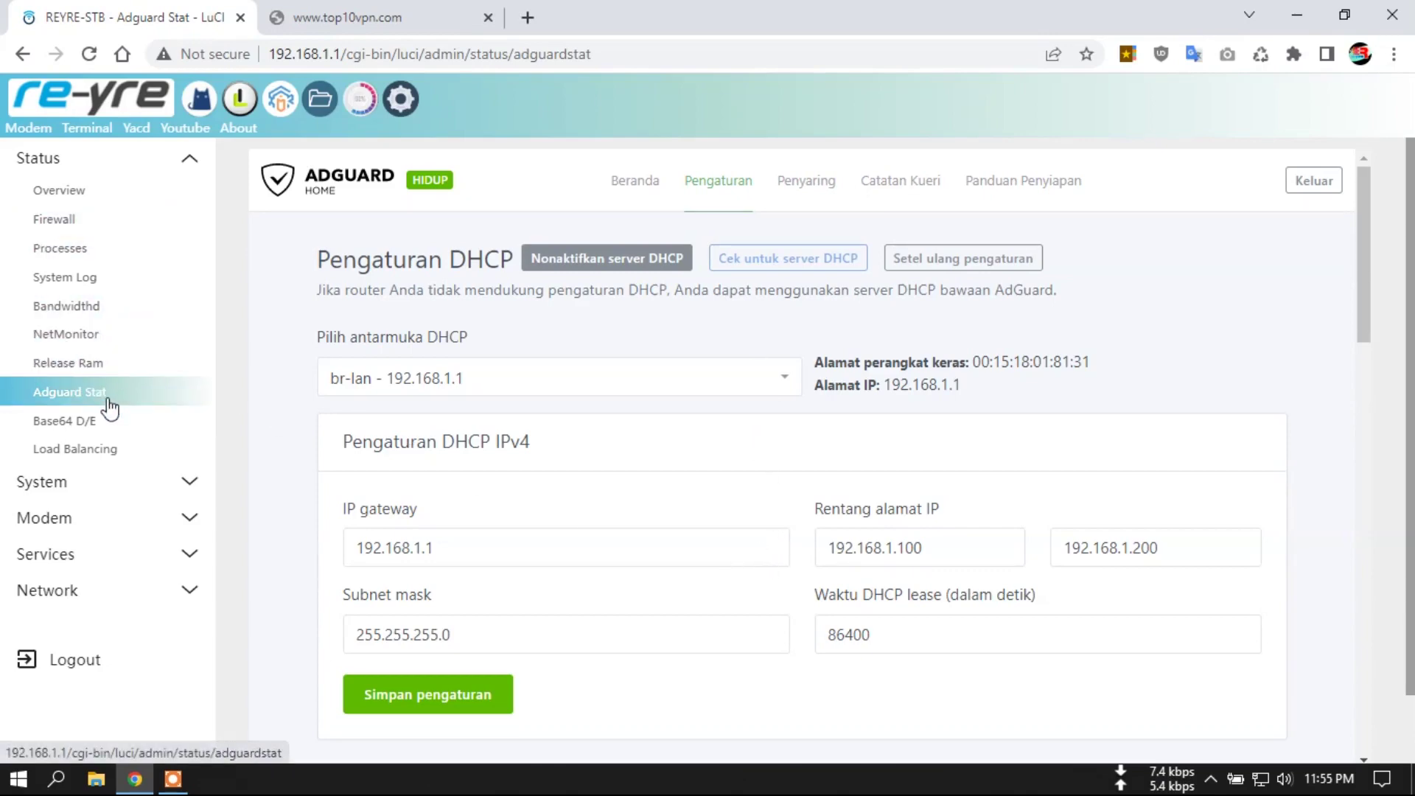
# View the NetMonitor page and the Base64 D/E tool in the Status section
pyautogui.click(89, 333)
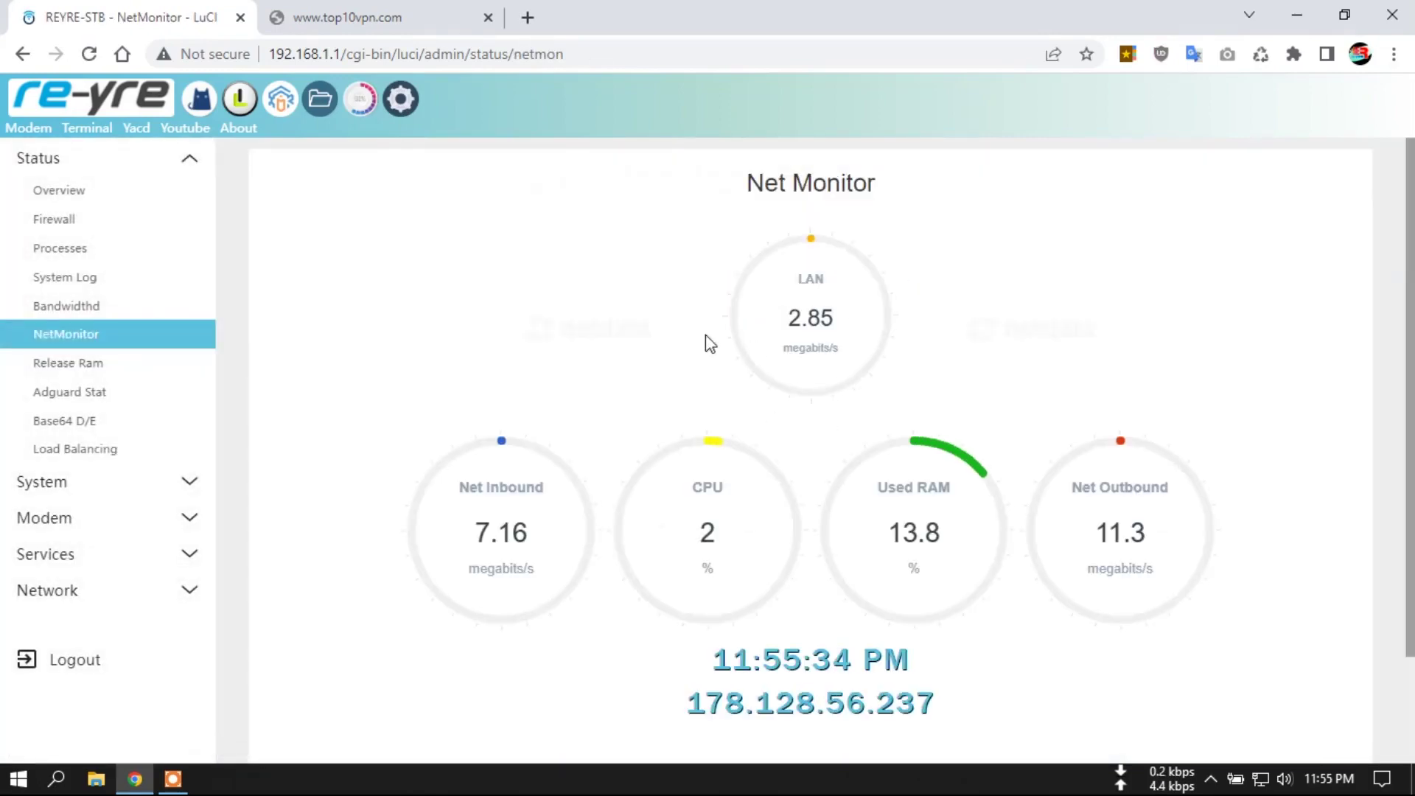
pyautogui.click(103, 421)
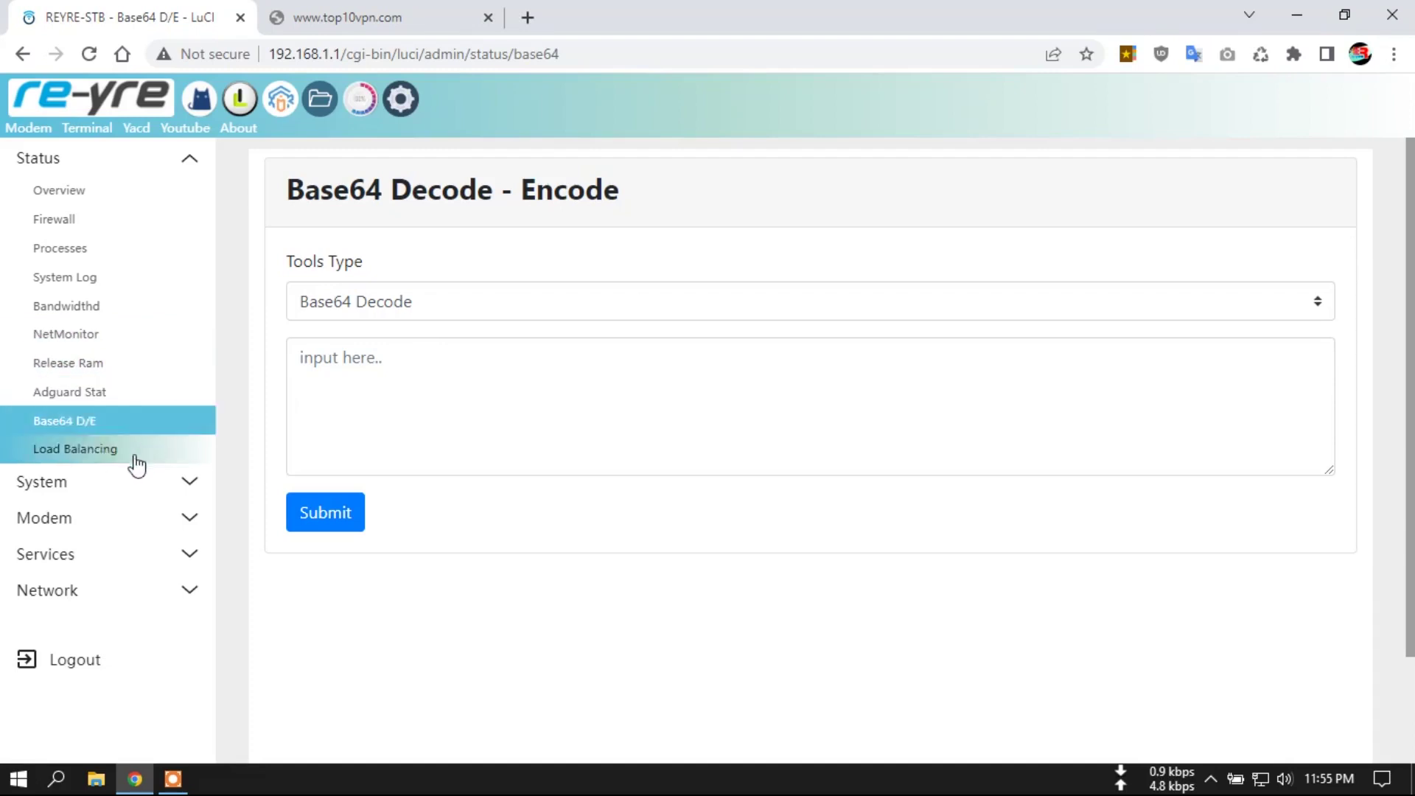
# View the router's File Manager and Disk Manager pages in the System section
pyautogui.click(118, 480)
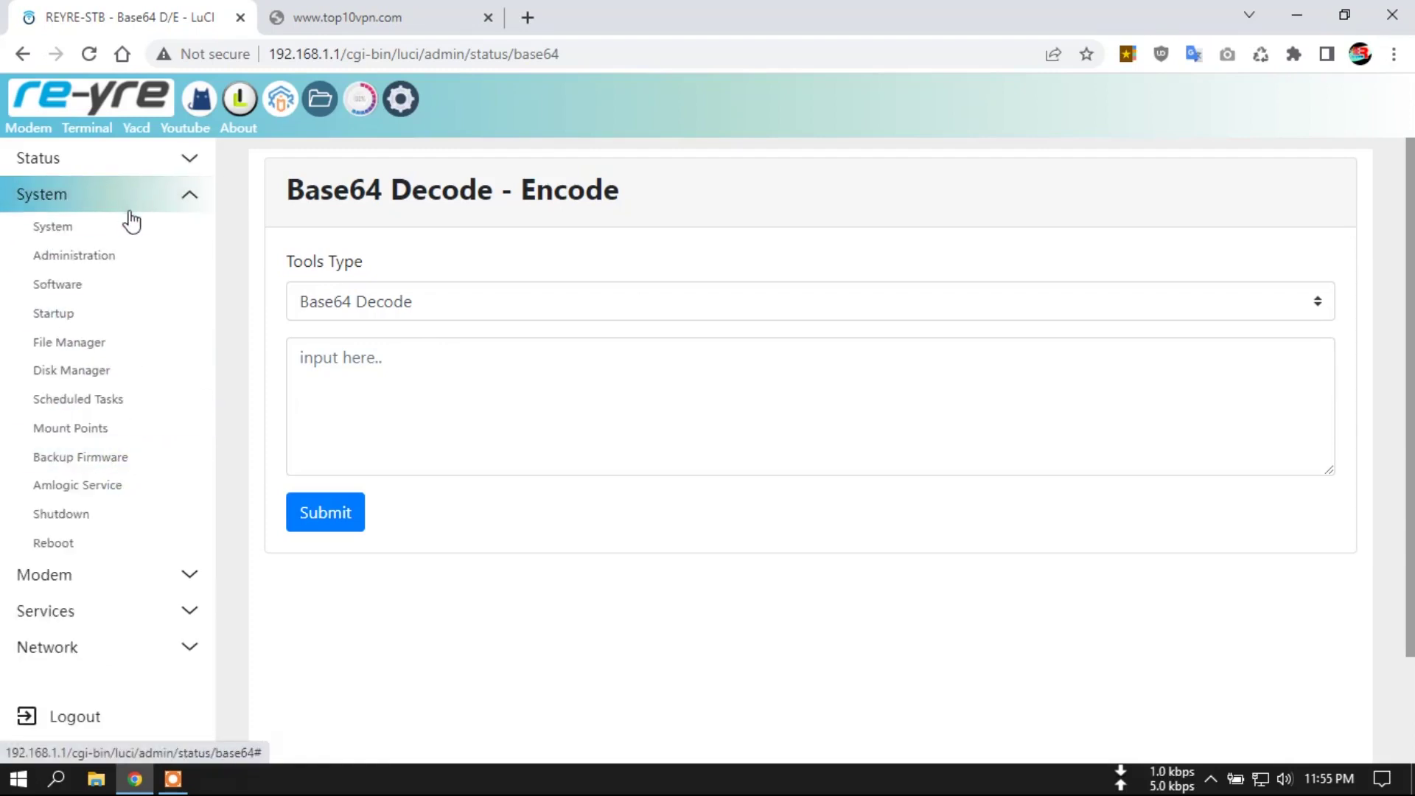
pyautogui.click(102, 346)
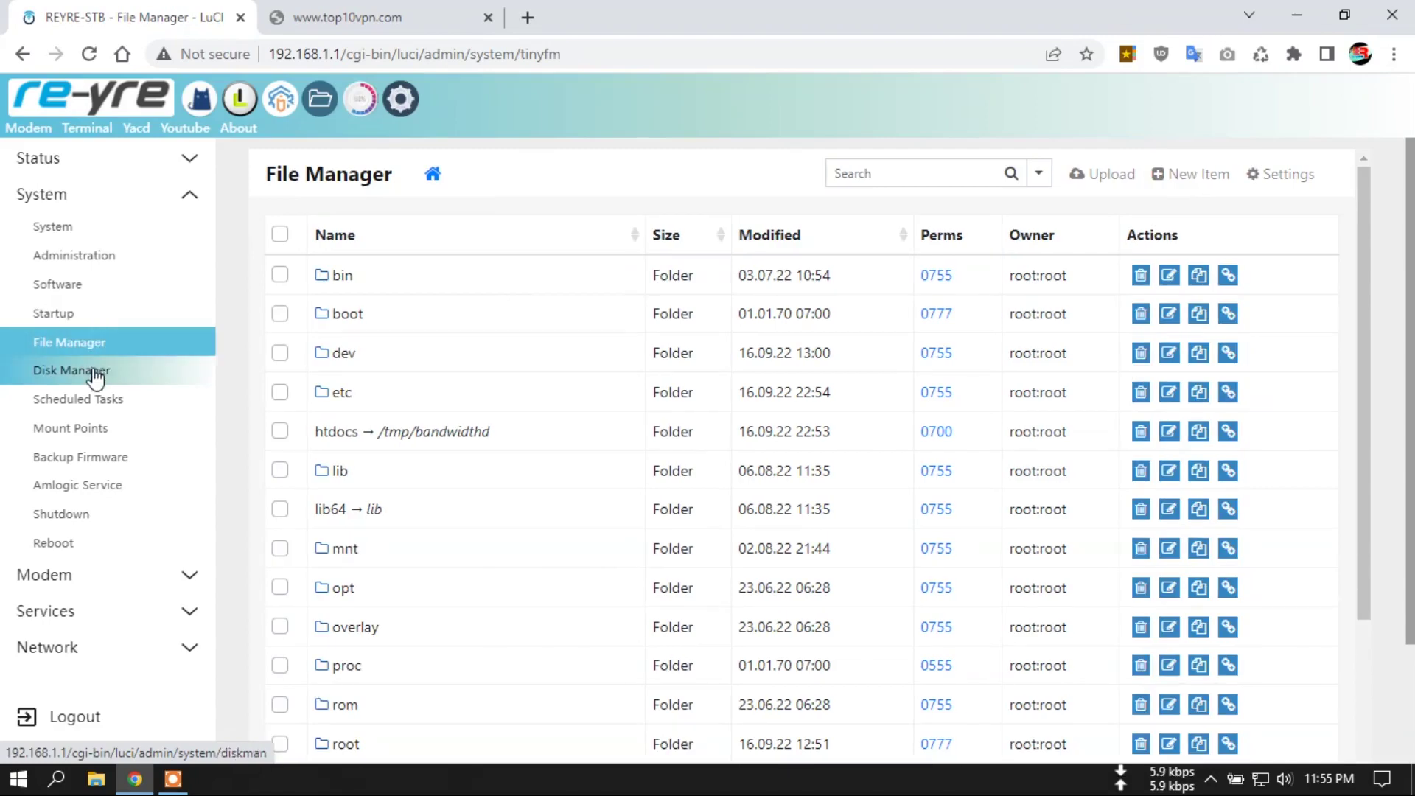
pyautogui.click(94, 372)
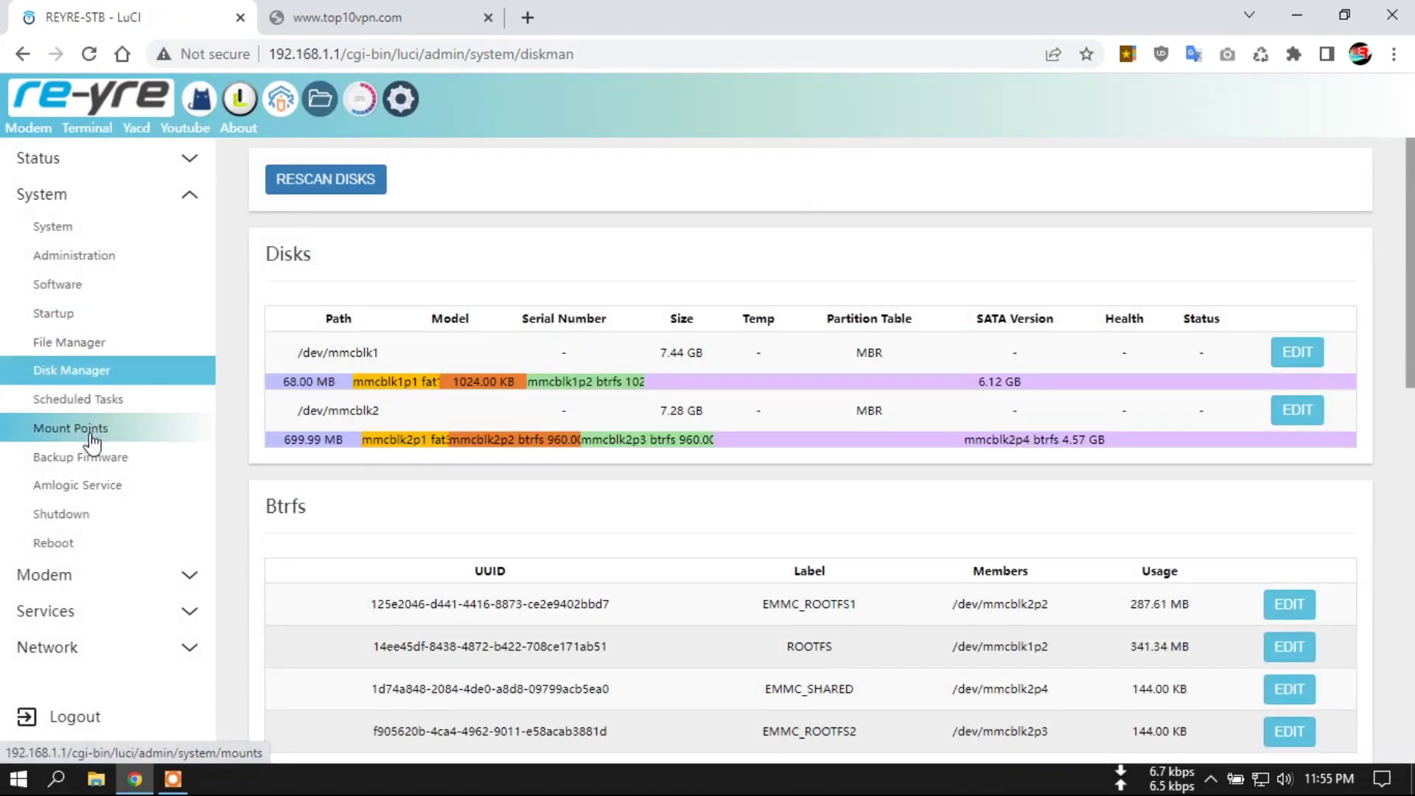
# Open Amlogic Service and view its Online Download Update options
pyautogui.click(80, 483)
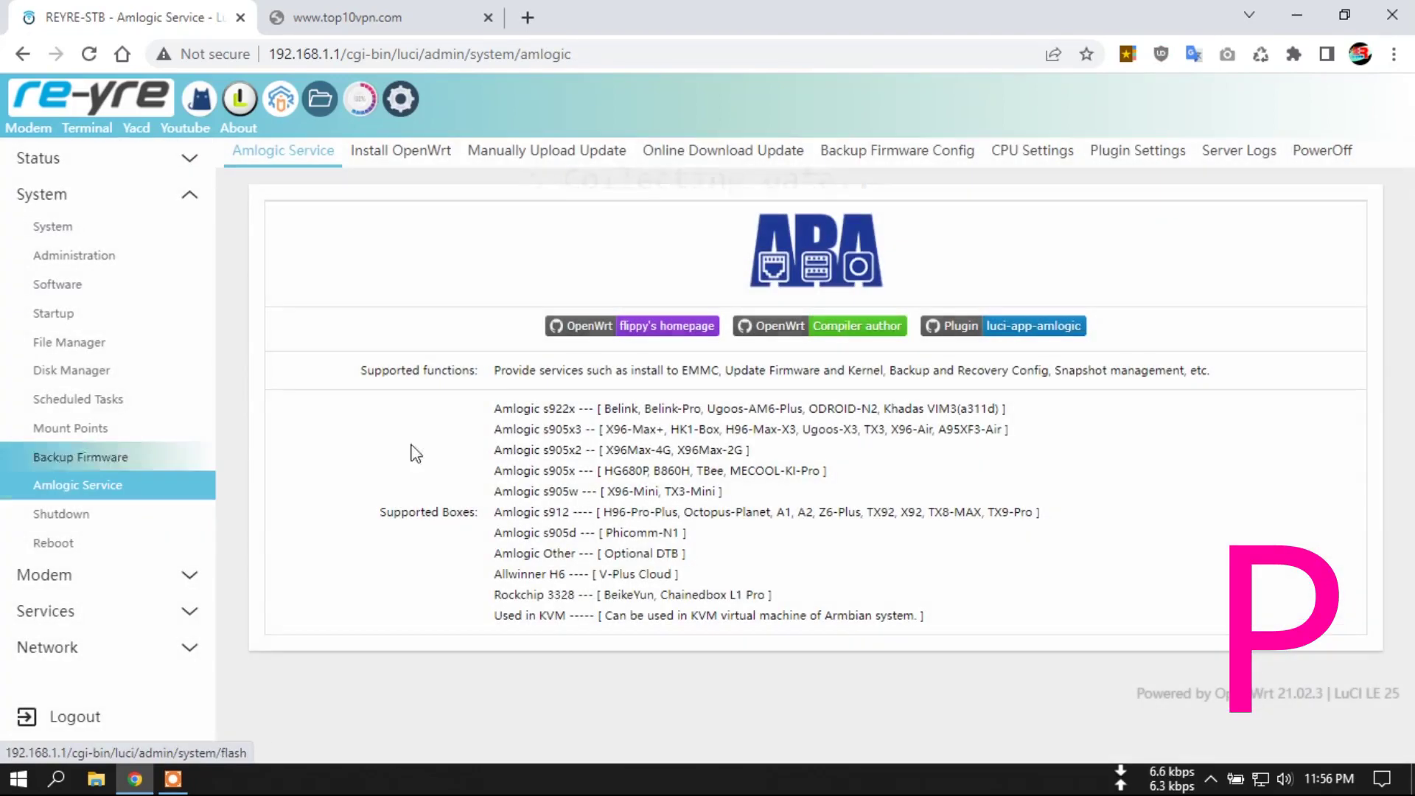
pyautogui.click(700, 157)
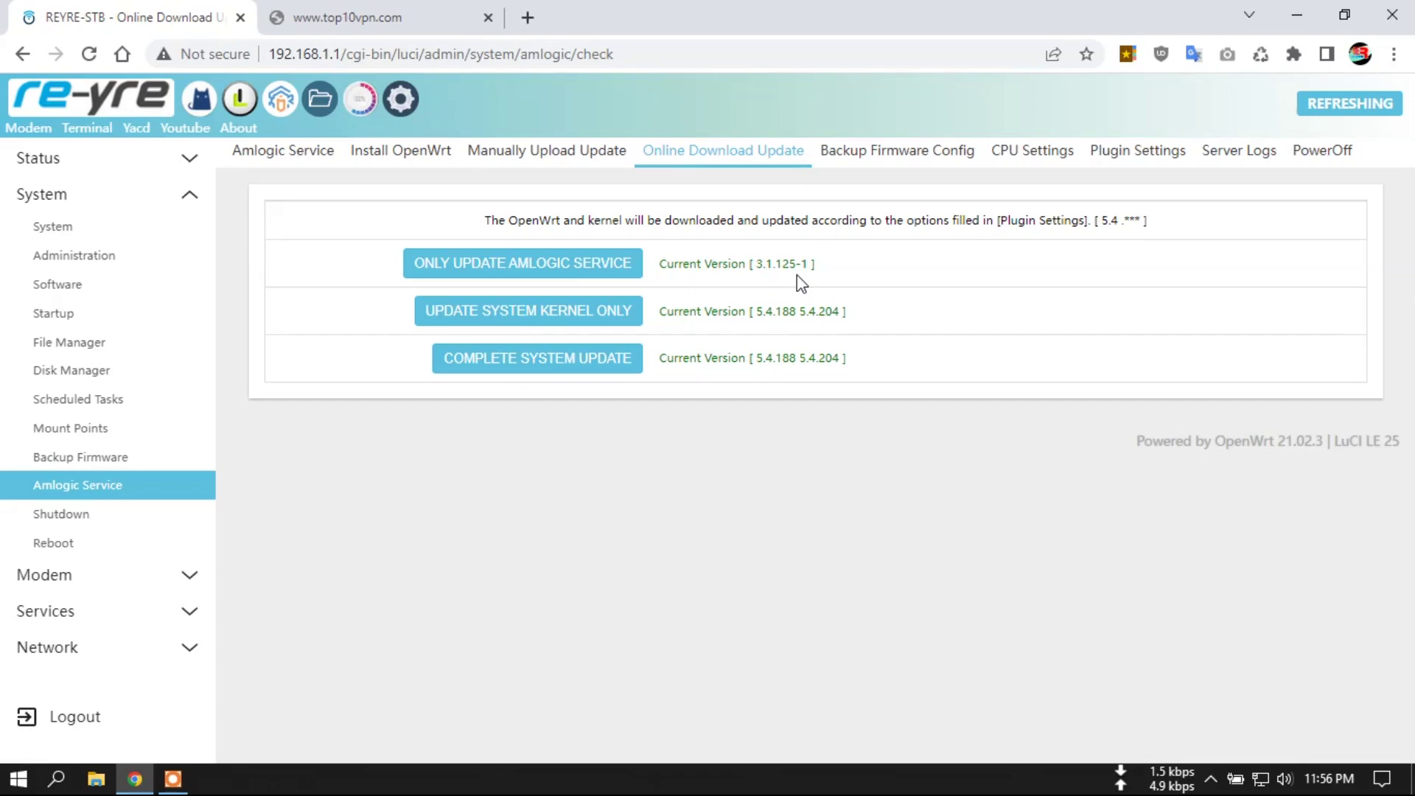
# Open the modem's Net Detector page and review its main settings and service modules
pyautogui.click(158, 574)
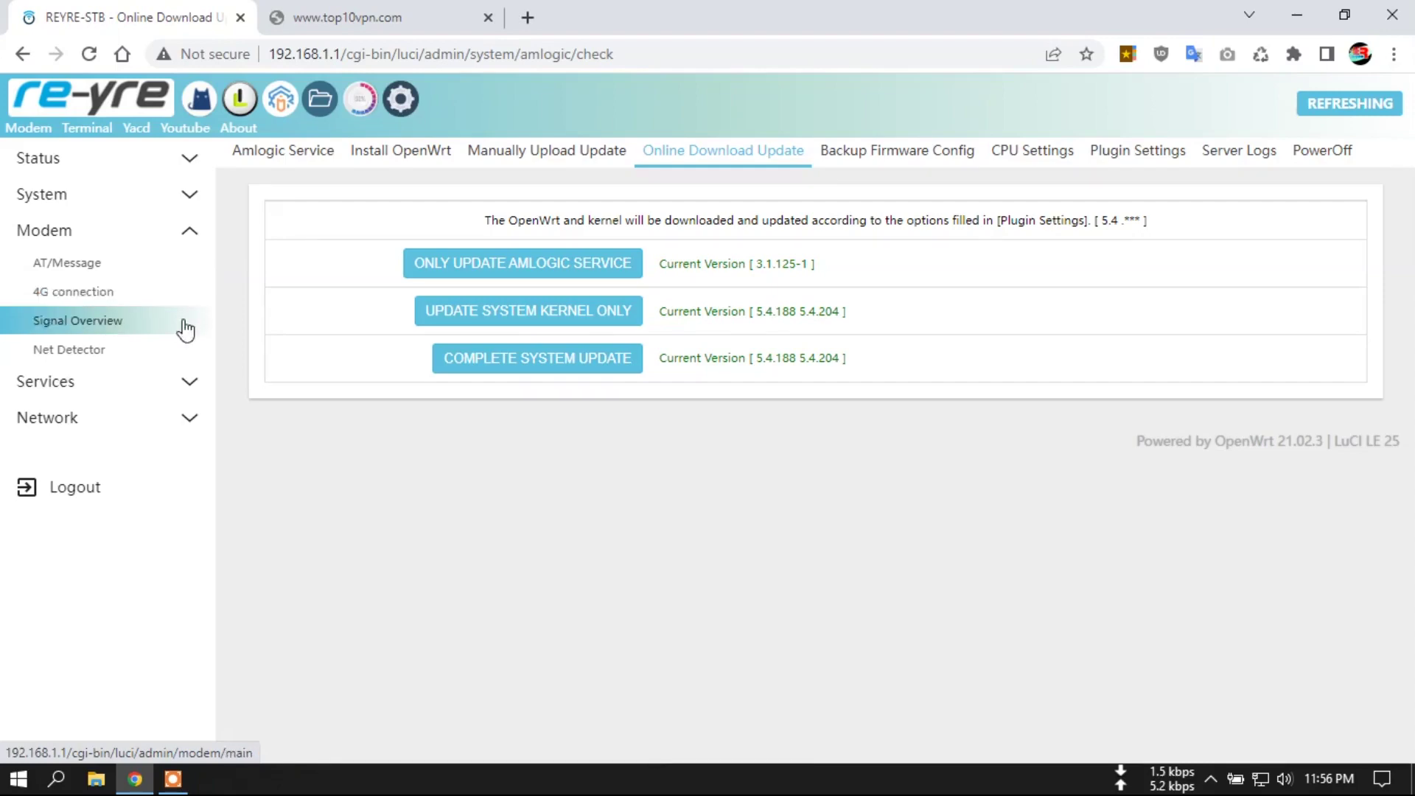
pyautogui.click(132, 353)
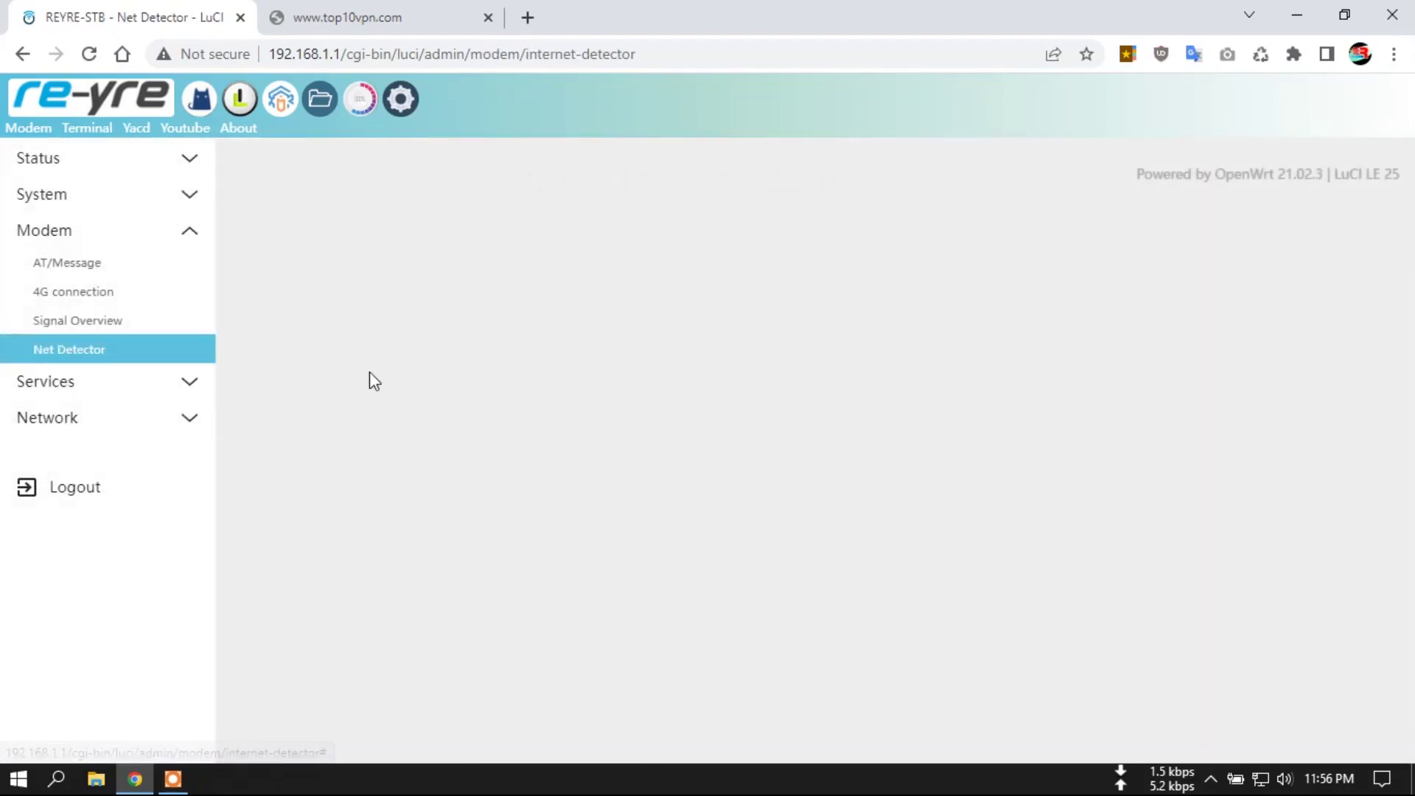
pyautogui.scroll(-4, 973, 387)
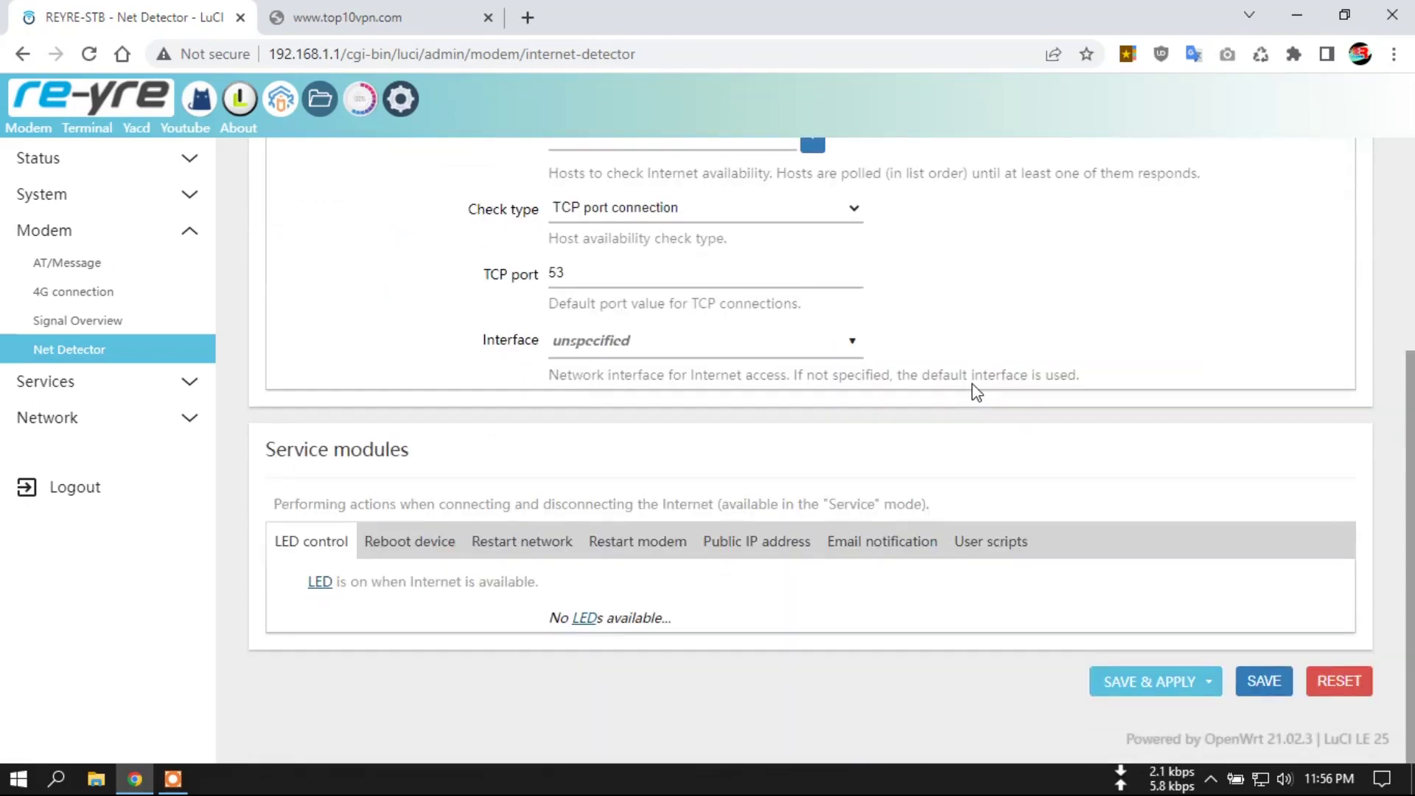
pyautogui.scroll(5, 975, 391)
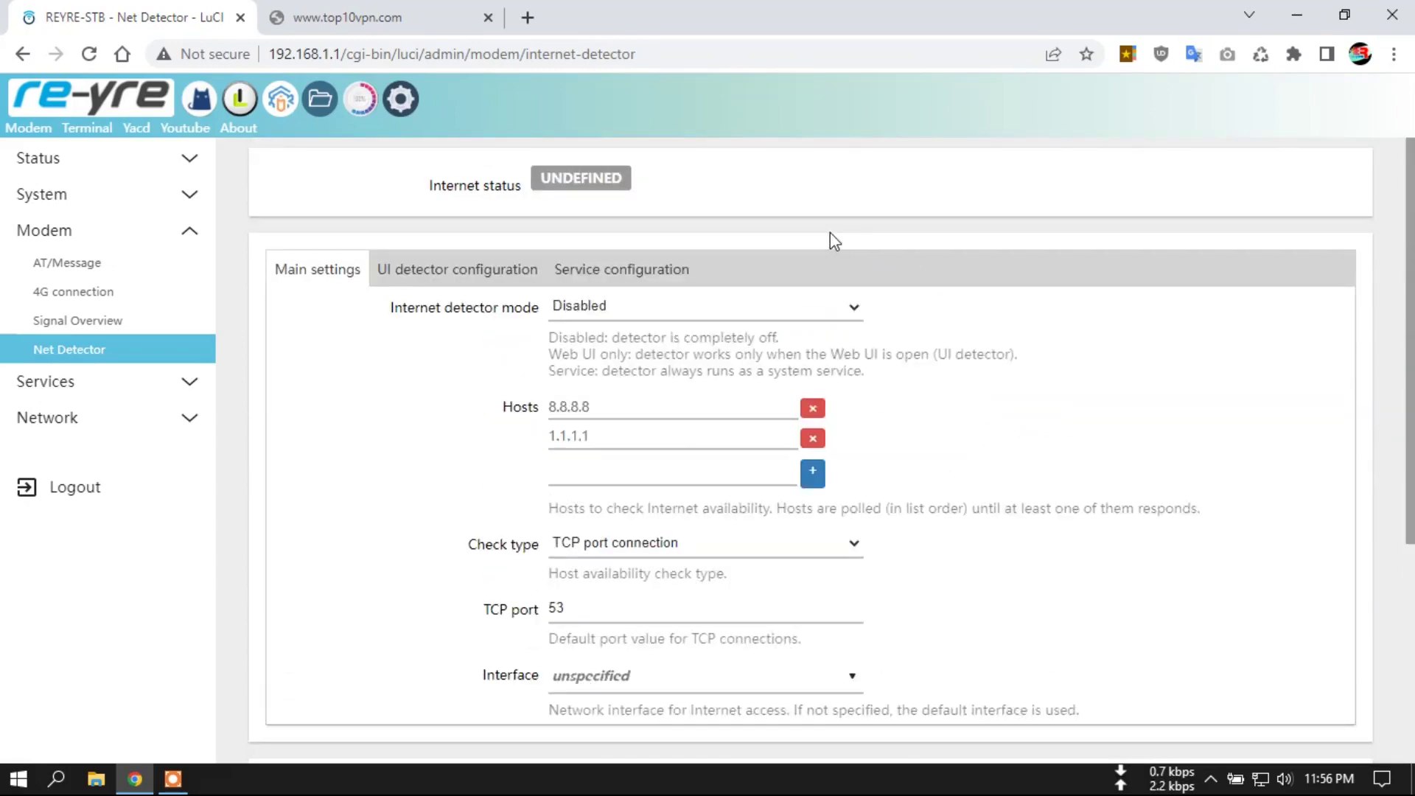
pyautogui.scroll(-5, 983, 383)
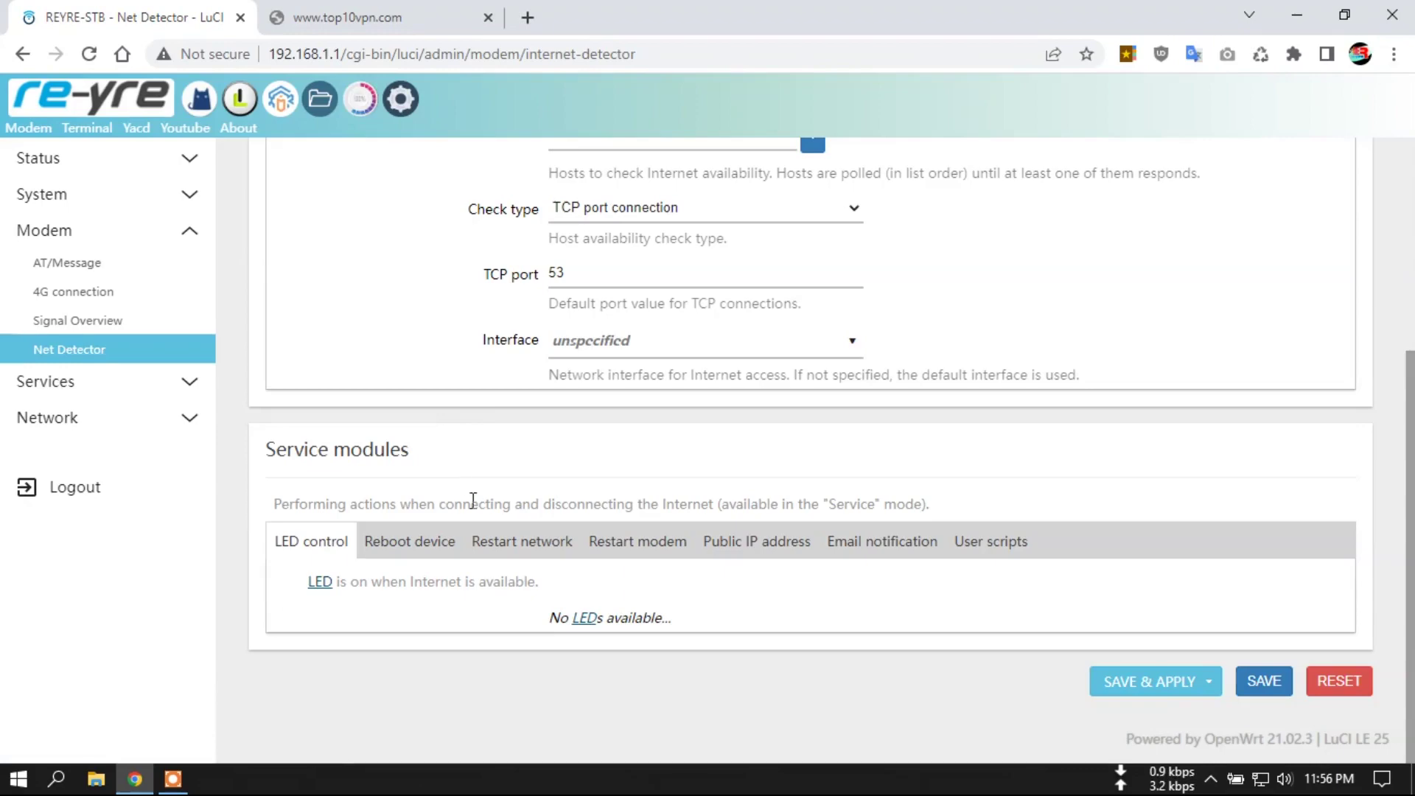
# Show the Reboot device module of Net Detector and examine its options together with the detector settings
pyautogui.click(439, 555)
pyautogui.scroll(-1, 828, 651)
pyautogui.scroll(4, 828, 653)
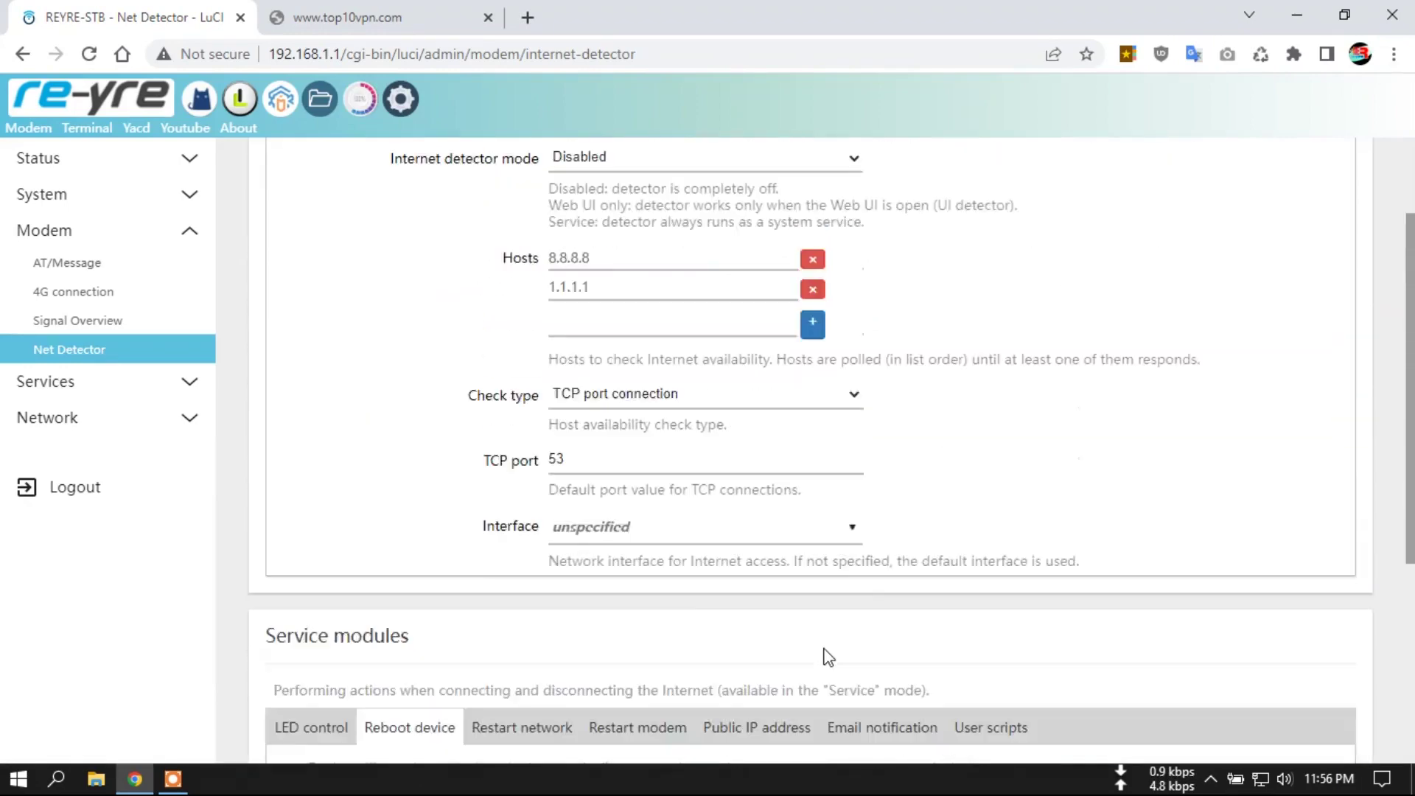
pyautogui.scroll(-4, 731, 613)
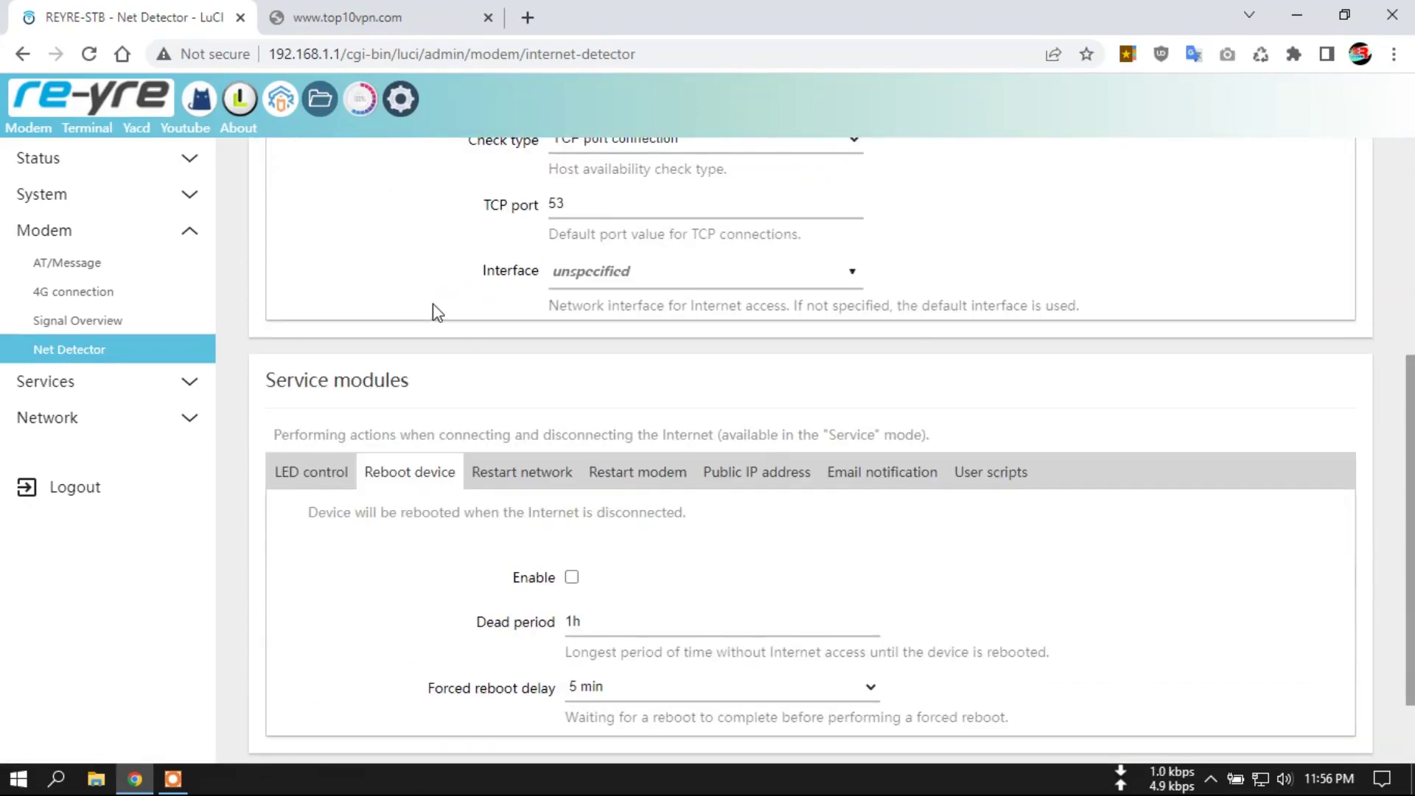
# Open OpenClash's Global Settings and look through the DNS Settings and the custom DNS server list
pyautogui.click(114, 382)
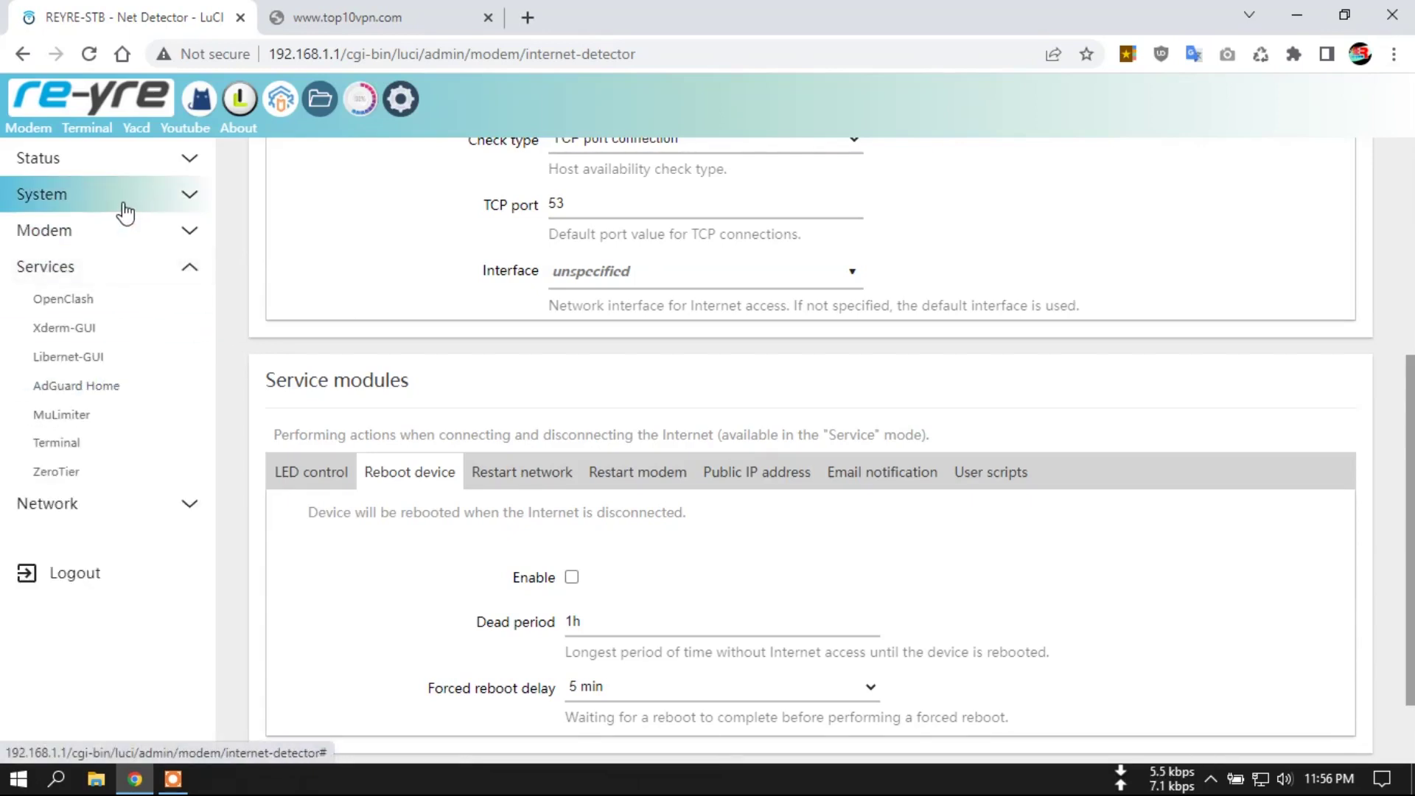
pyautogui.click(98, 300)
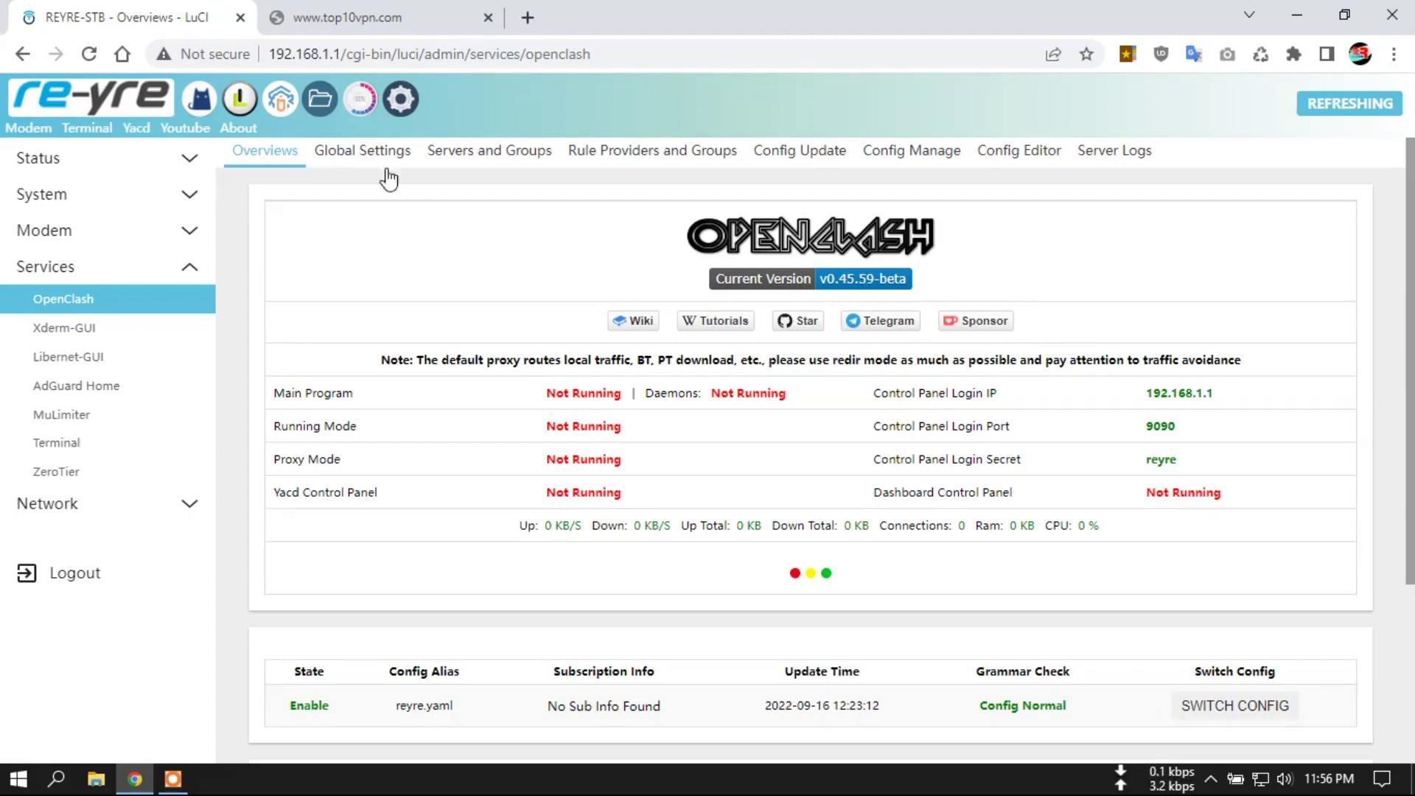
pyautogui.click(369, 152)
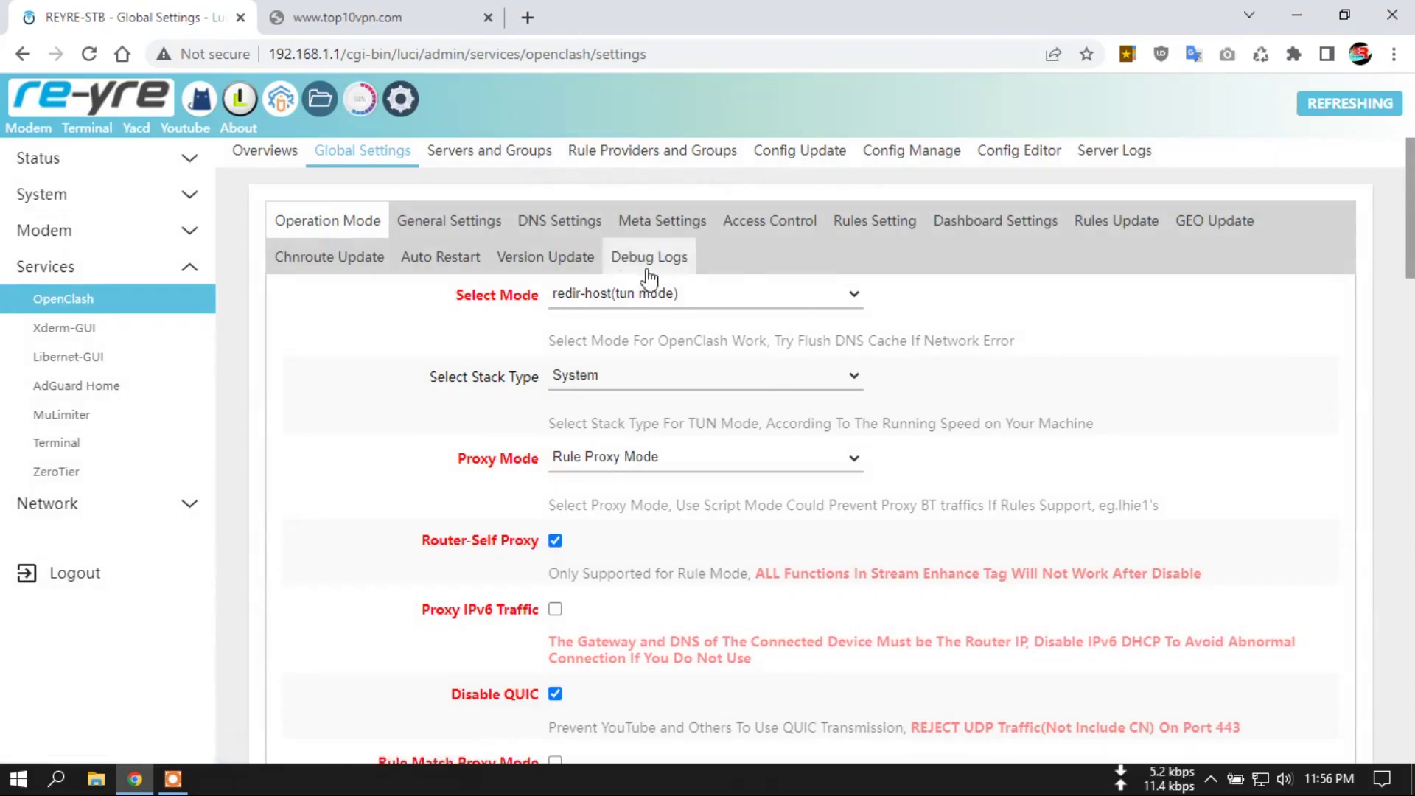
pyautogui.click(532, 223)
pyautogui.scroll(-7, 398, 441)
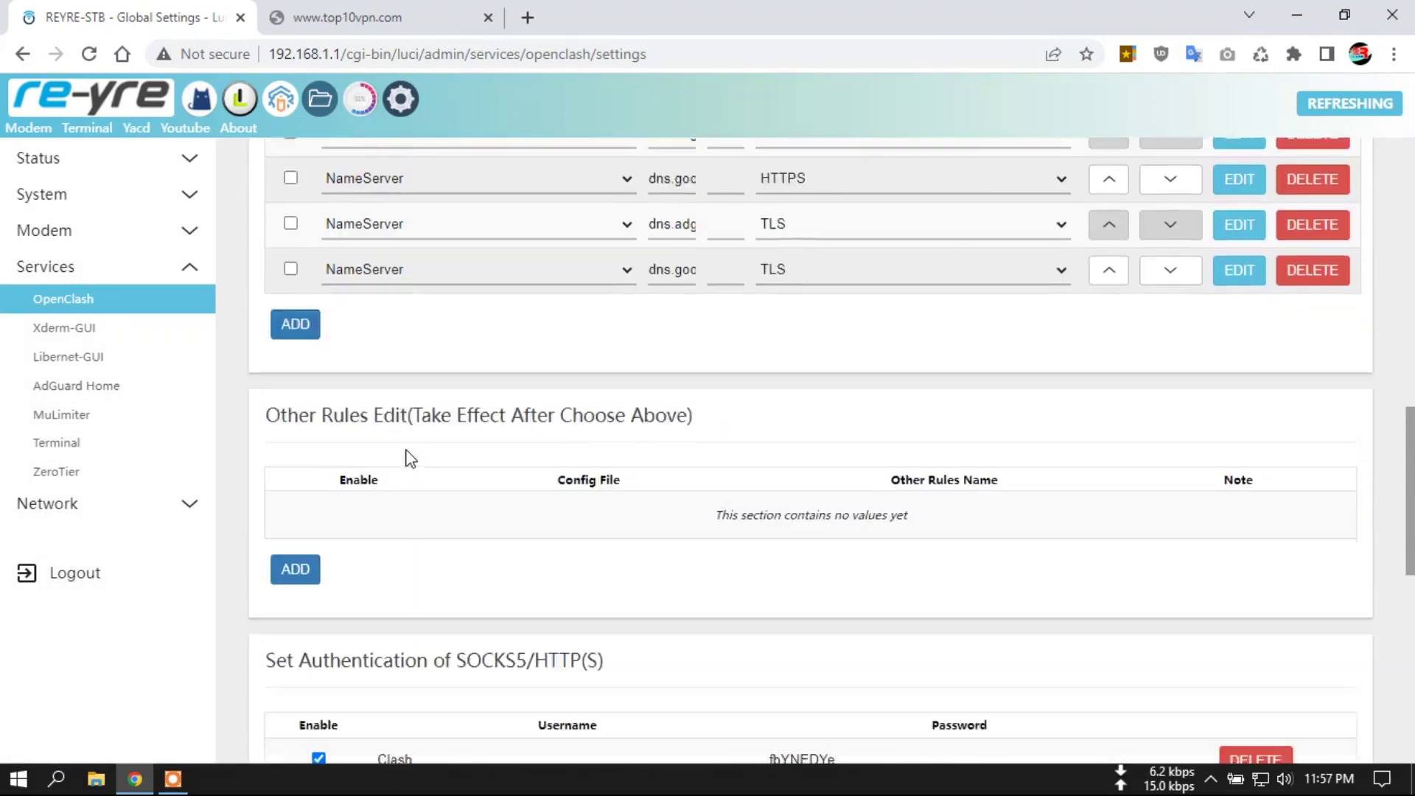
pyautogui.scroll(8, 482, 464)
pyautogui.scroll(5, 454, 450)
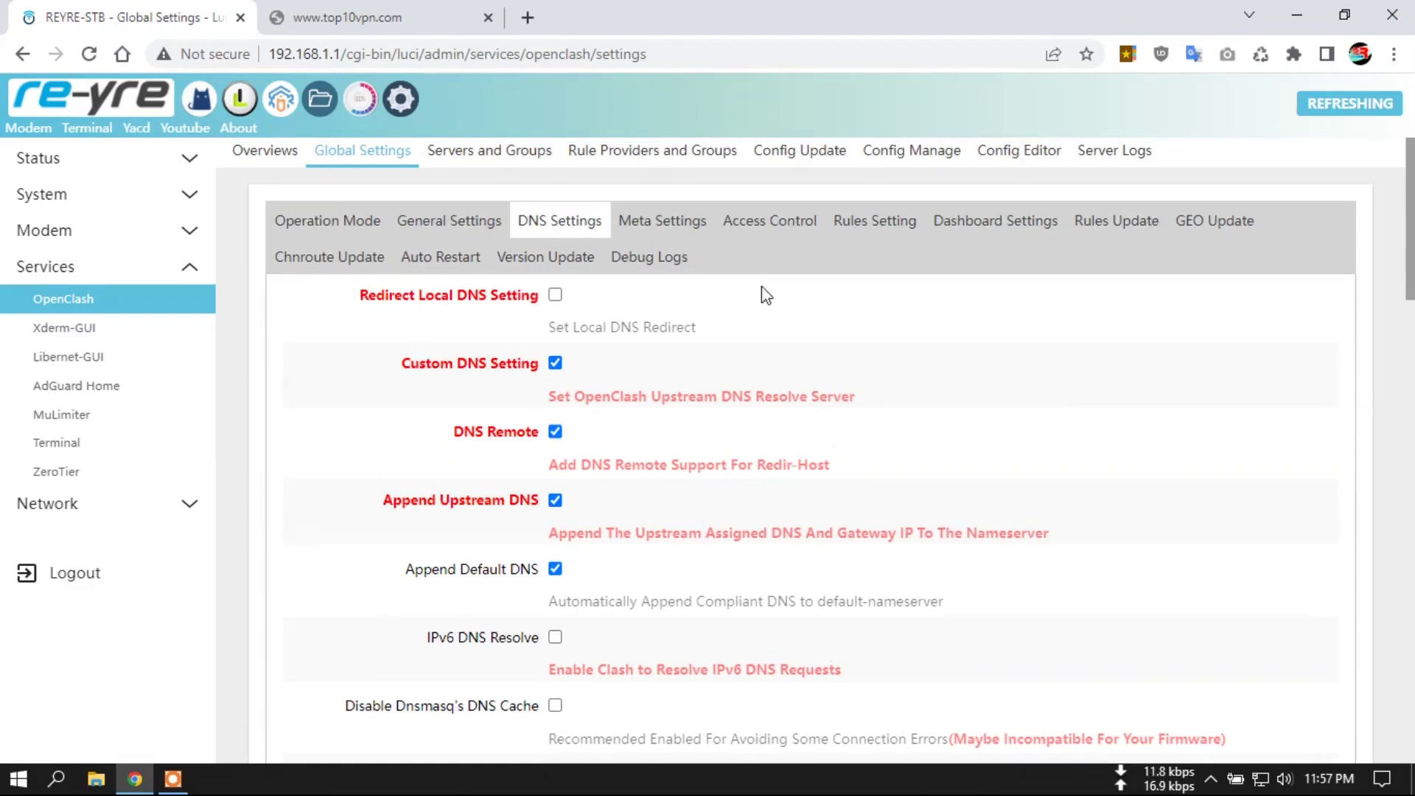
# Enable Meta Core in OpenClash's Meta Settings to inspect its options, and disable it again
pyautogui.click(663, 222)
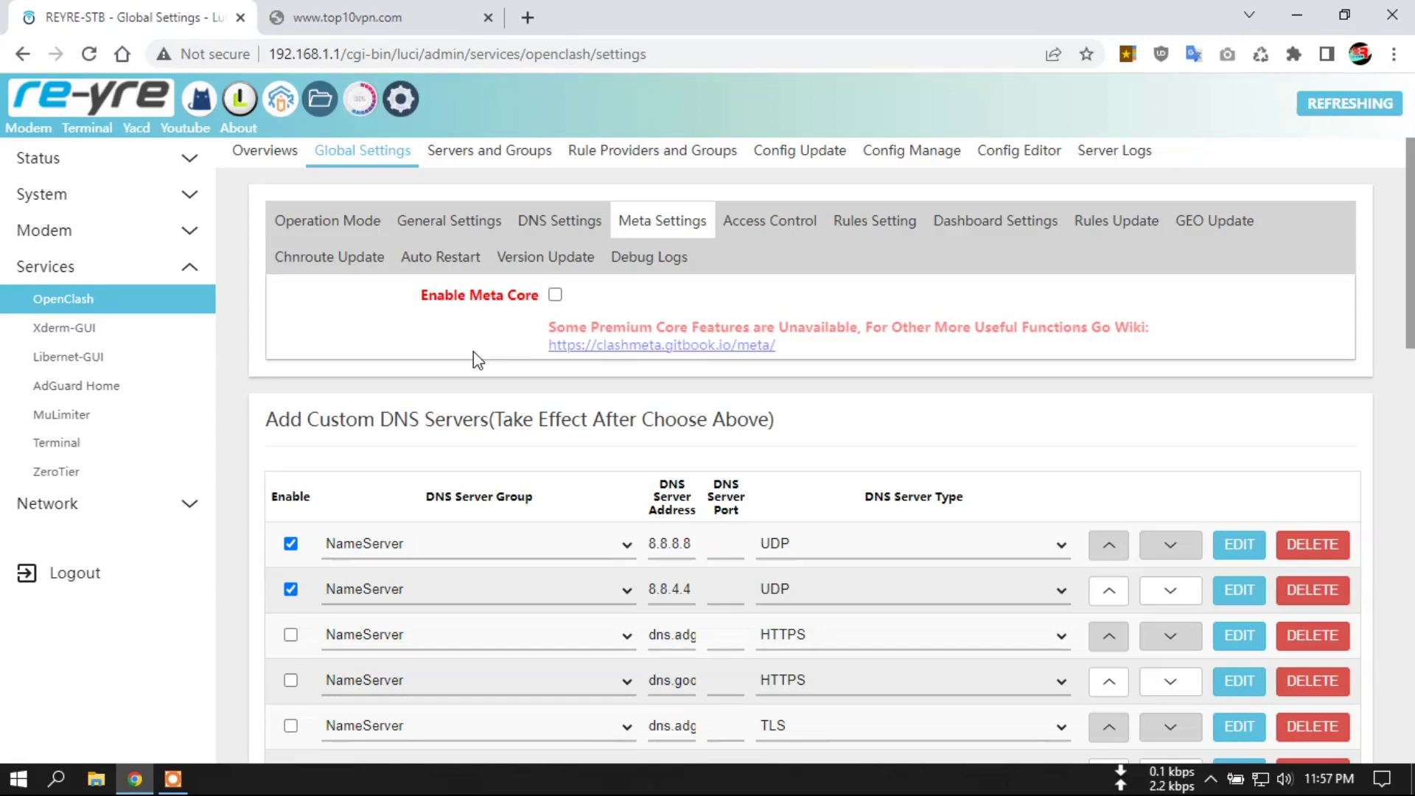
pyautogui.click(555, 294)
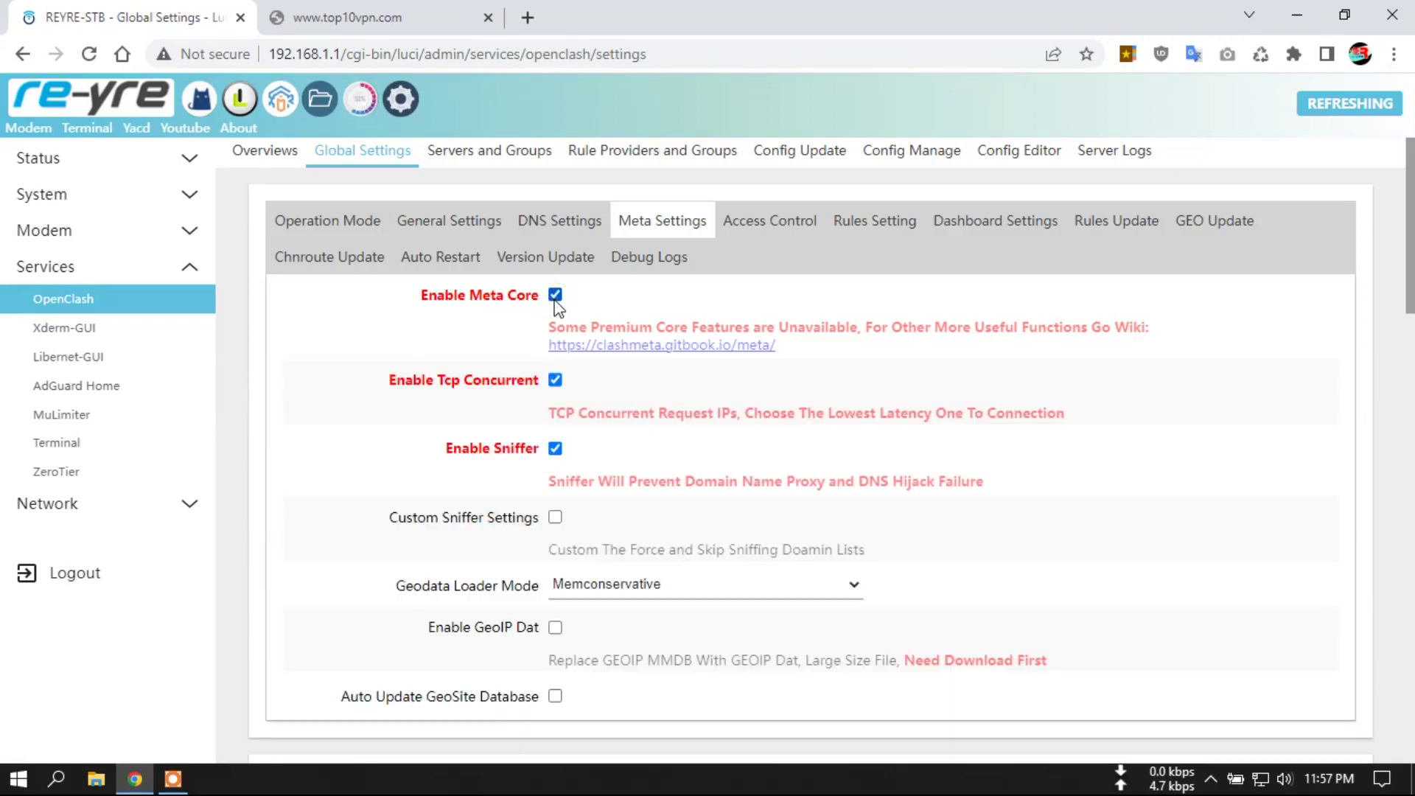
pyautogui.click(555, 295)
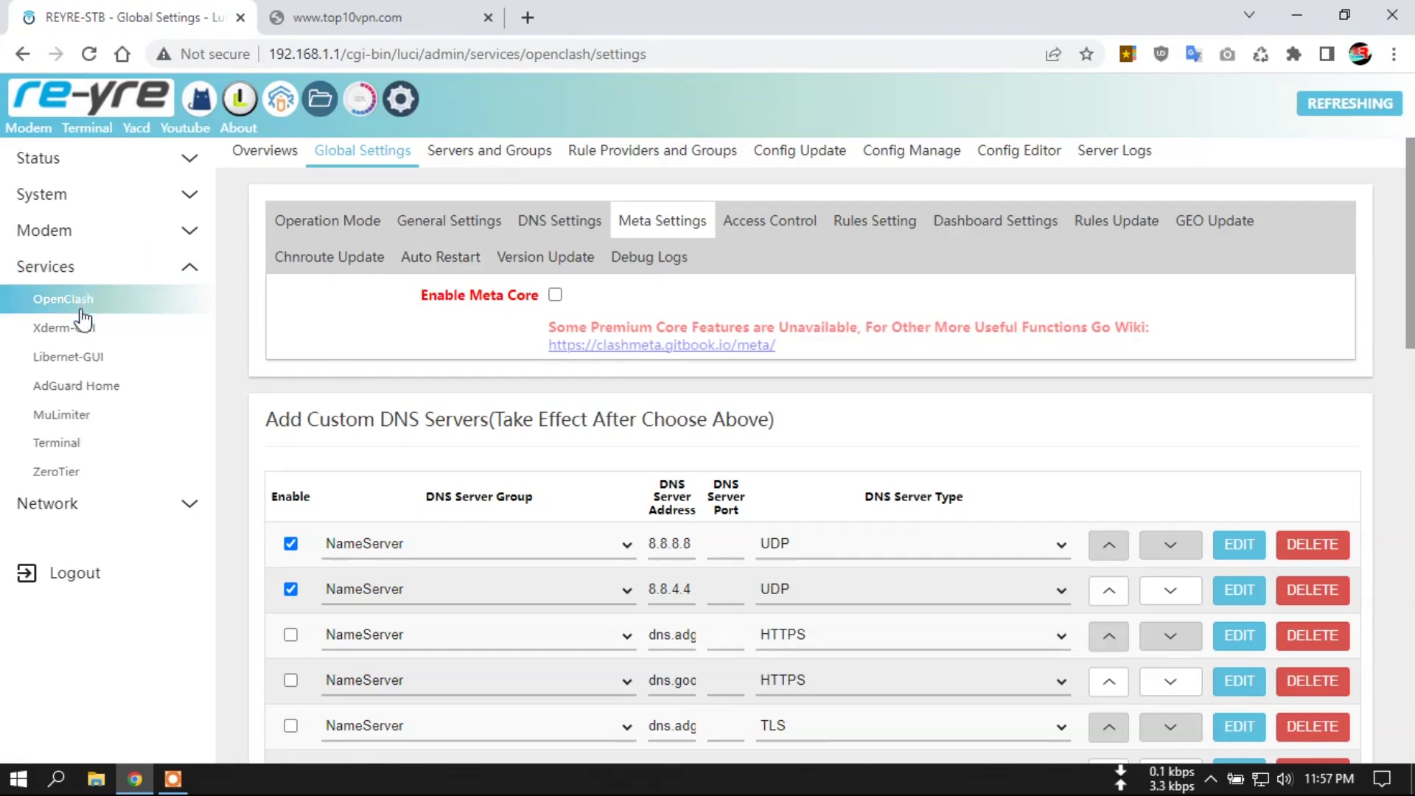
# Open Xderm-GUI to view its log, and open the Libernet-GUI home page
pyautogui.click(68, 329)
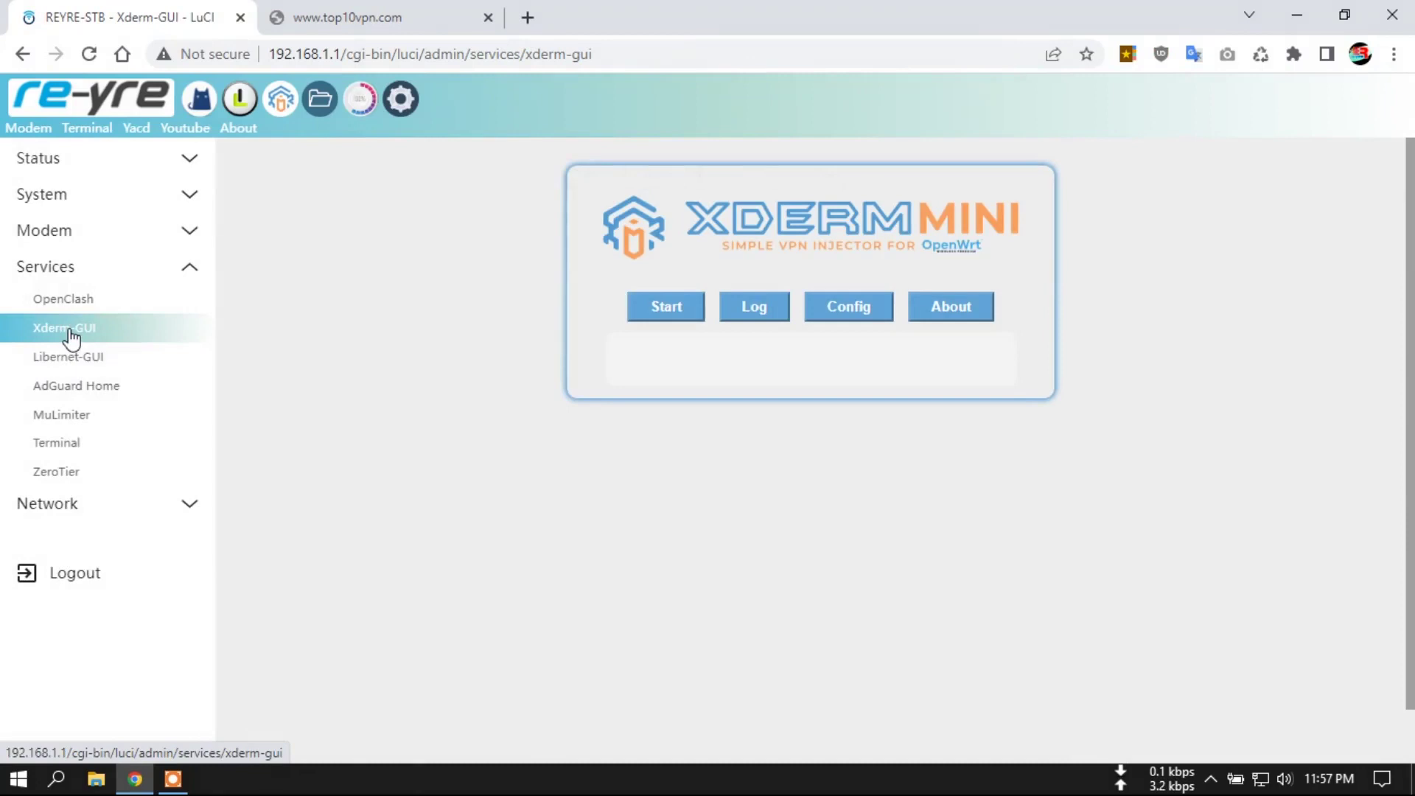
pyautogui.click(759, 325)
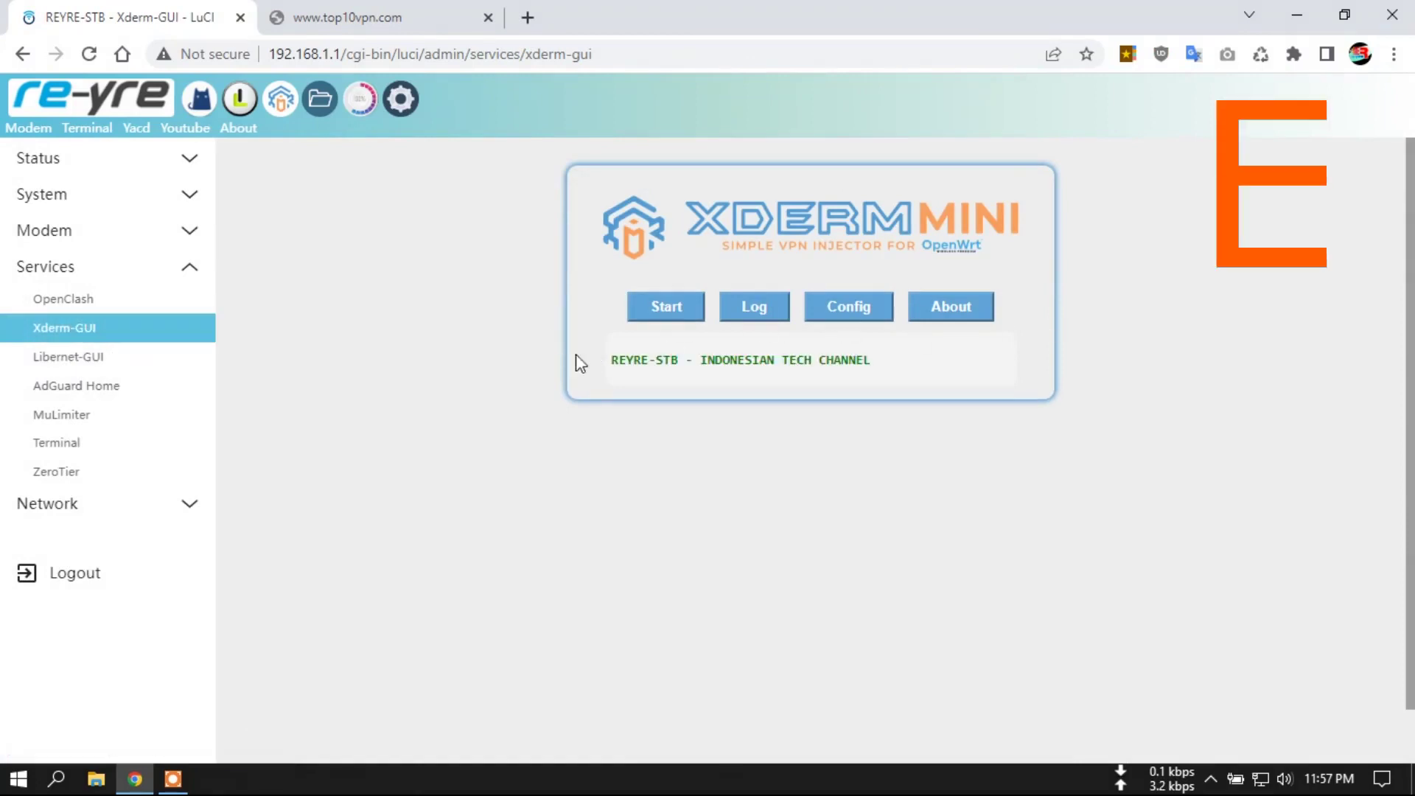
pyautogui.click(38, 361)
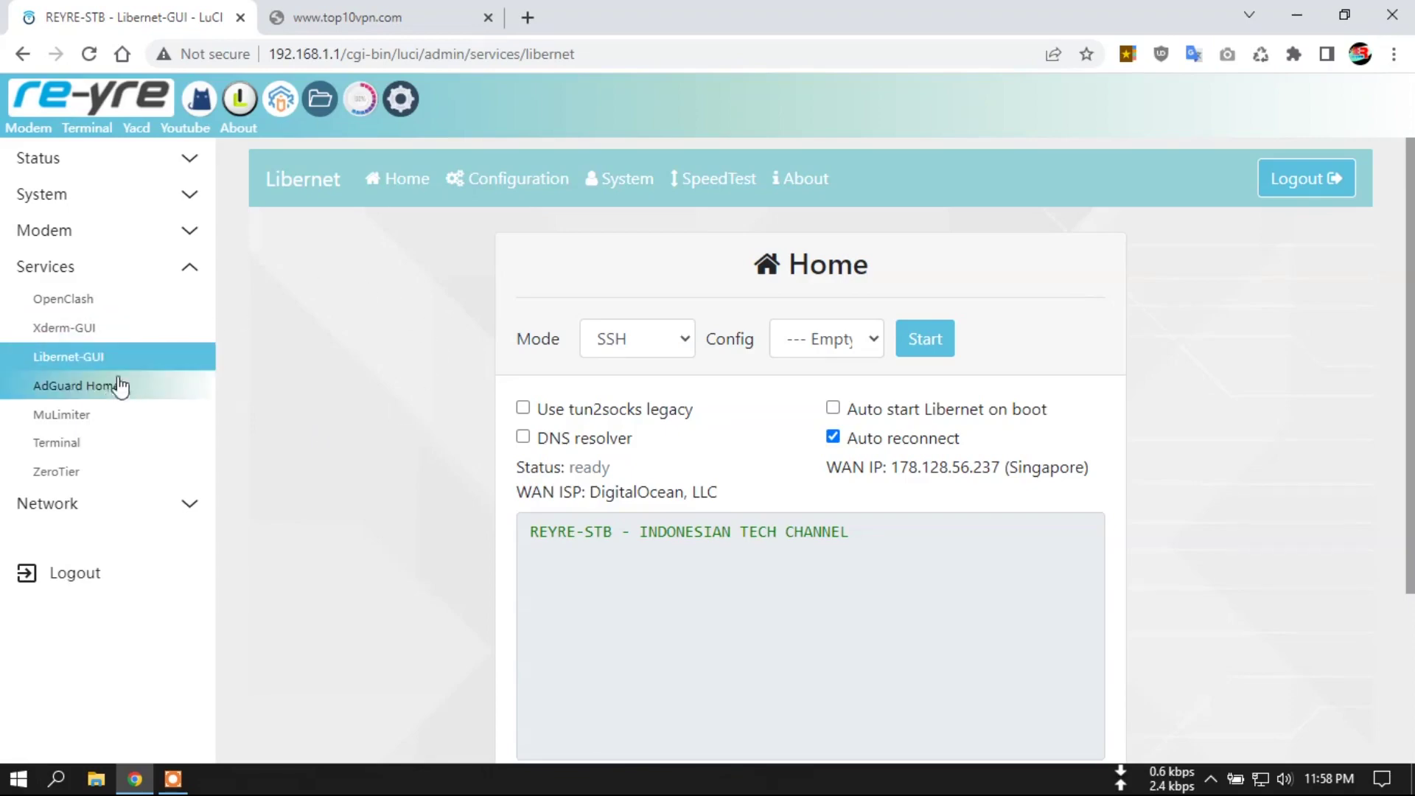
# Open AdGuard Home's Base Setting page and look through its options, from the management port to the update download links
pyautogui.click(79, 398)
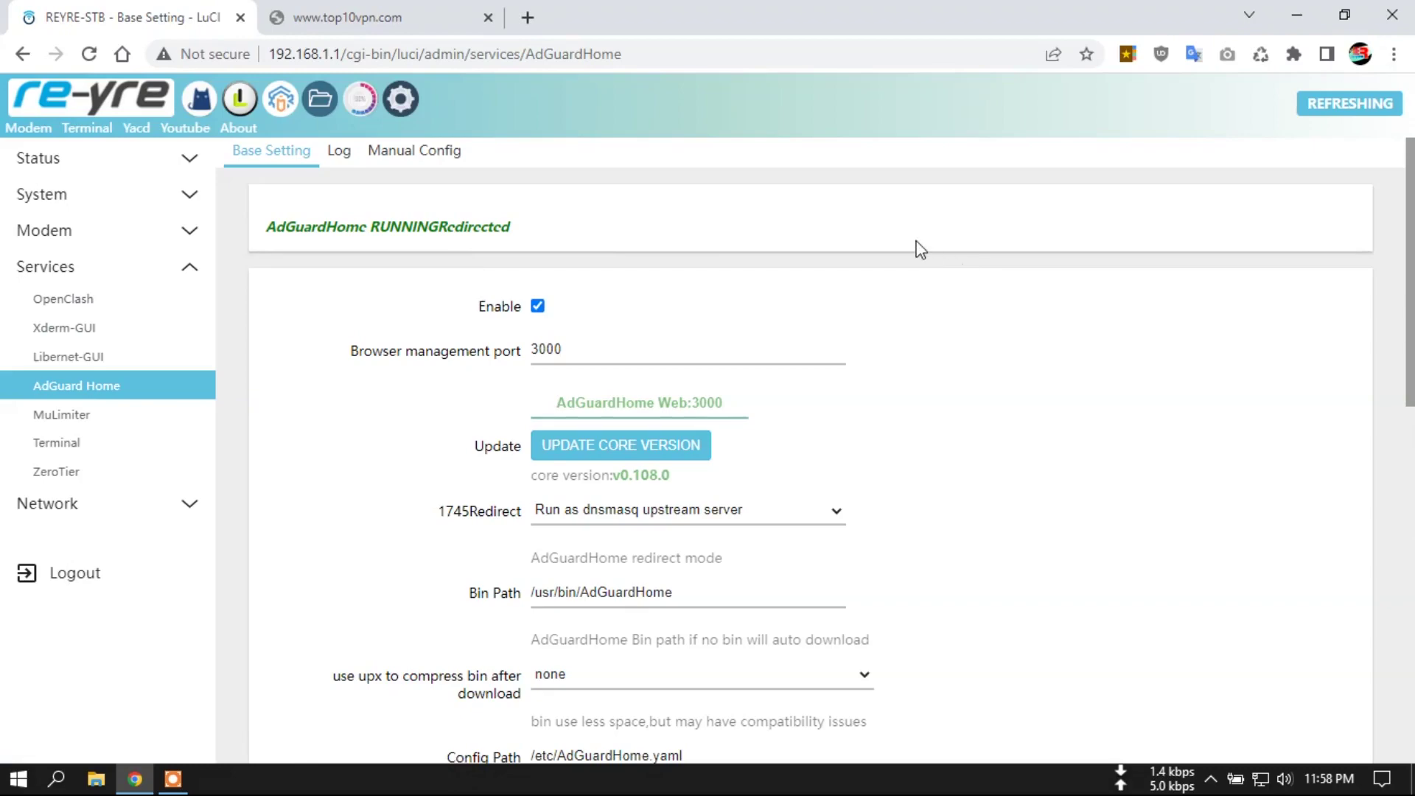
pyautogui.scroll(-5, 997, 445)
pyautogui.scroll(-5, 987, 436)
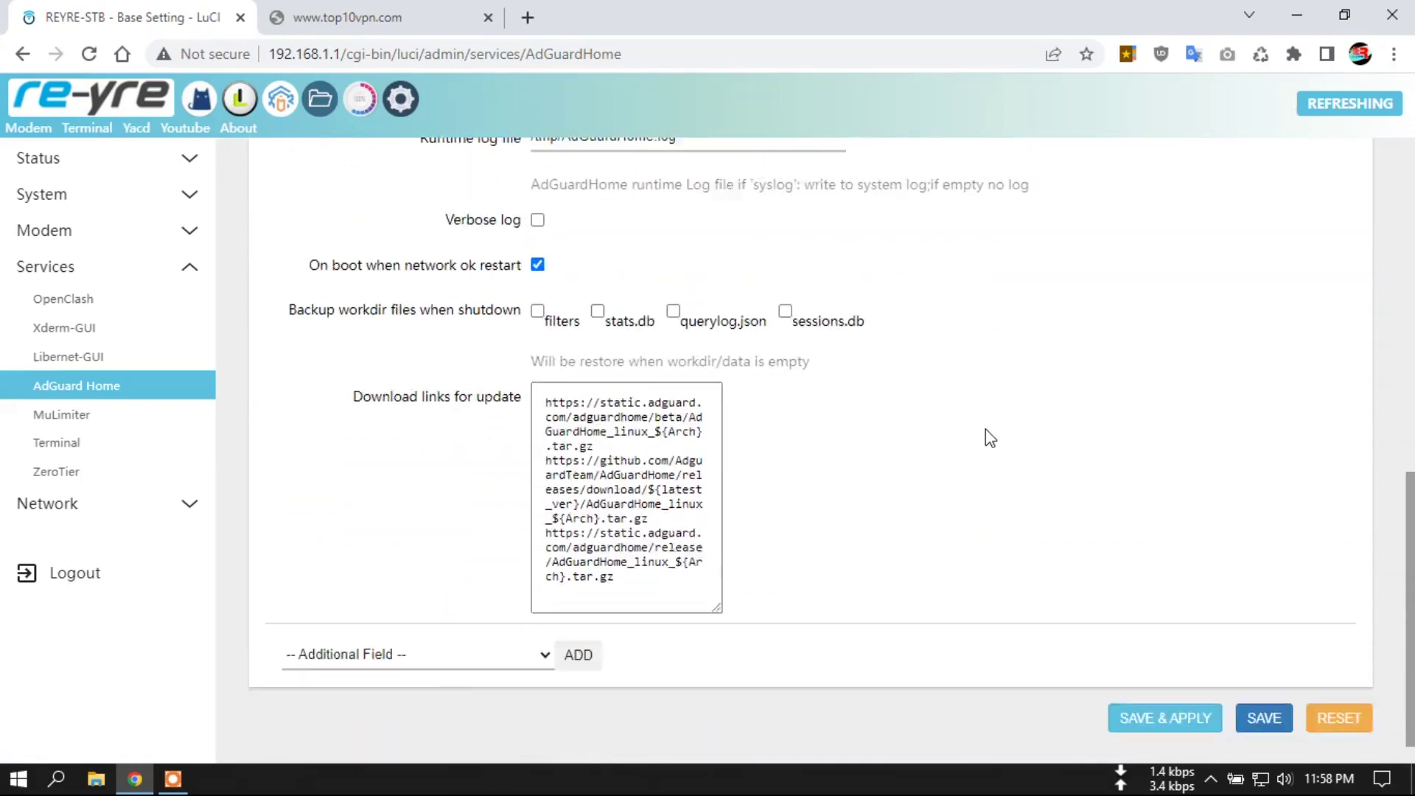
pyautogui.scroll(15, 985, 435)
pyautogui.scroll(-4, 972, 398)
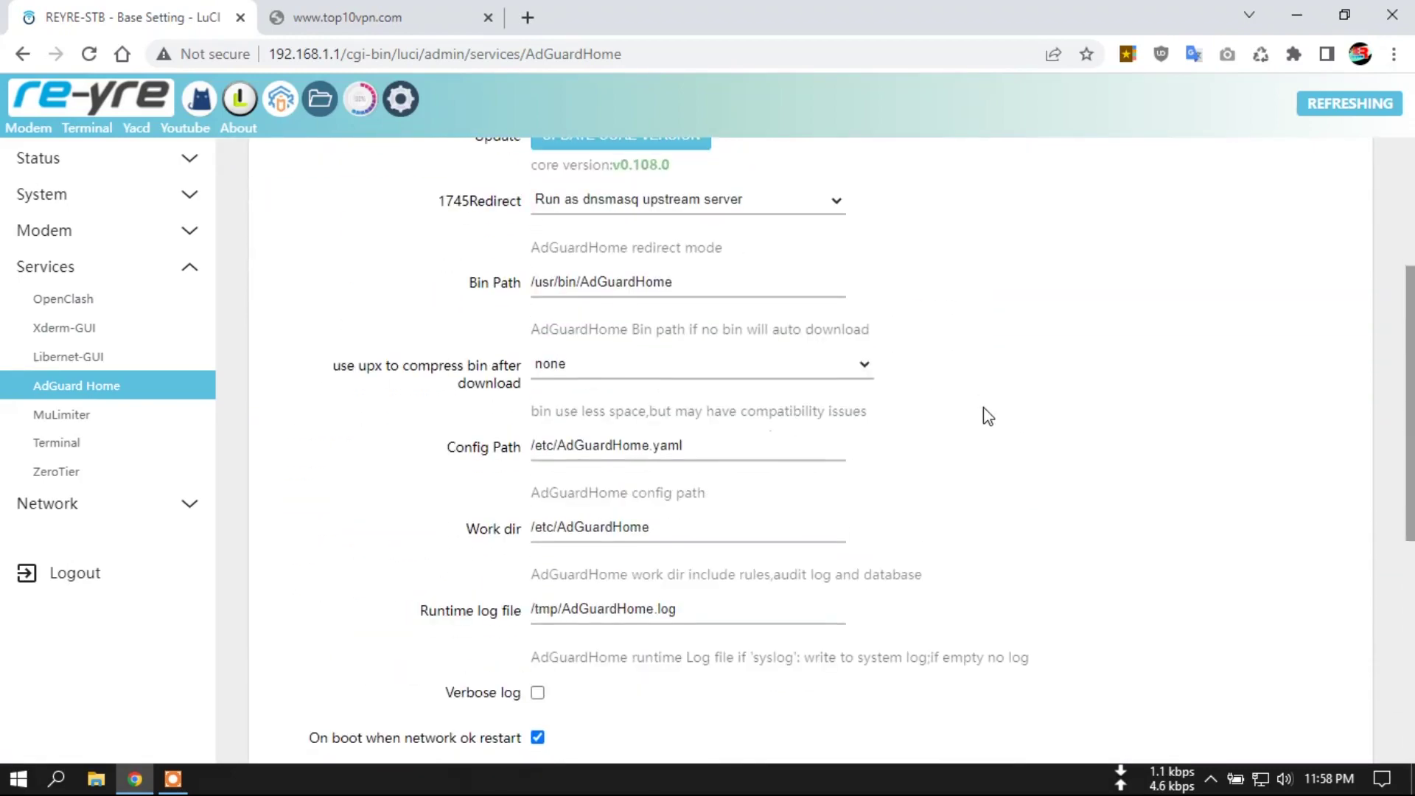
pyautogui.scroll(-1, 988, 416)
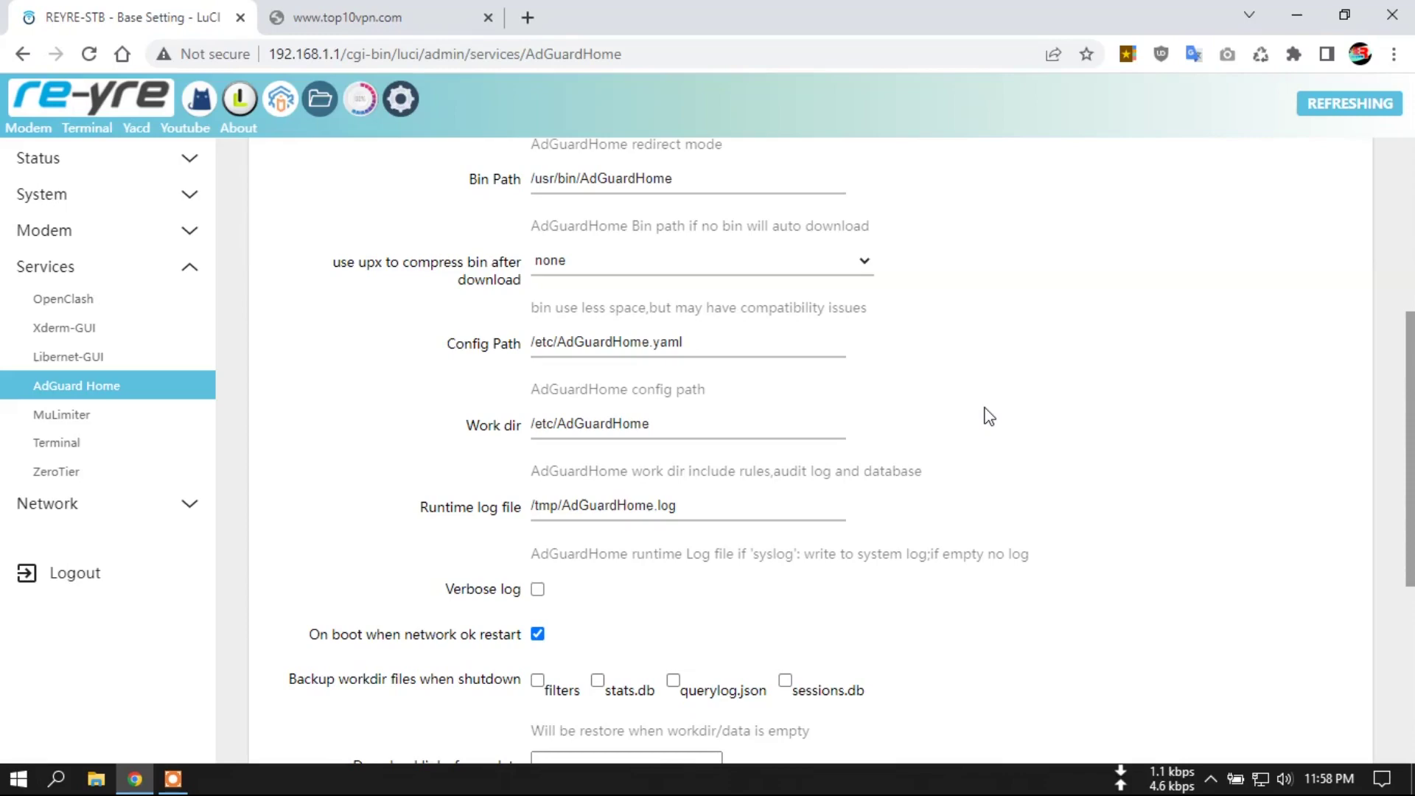
pyautogui.scroll(-4, 988, 417)
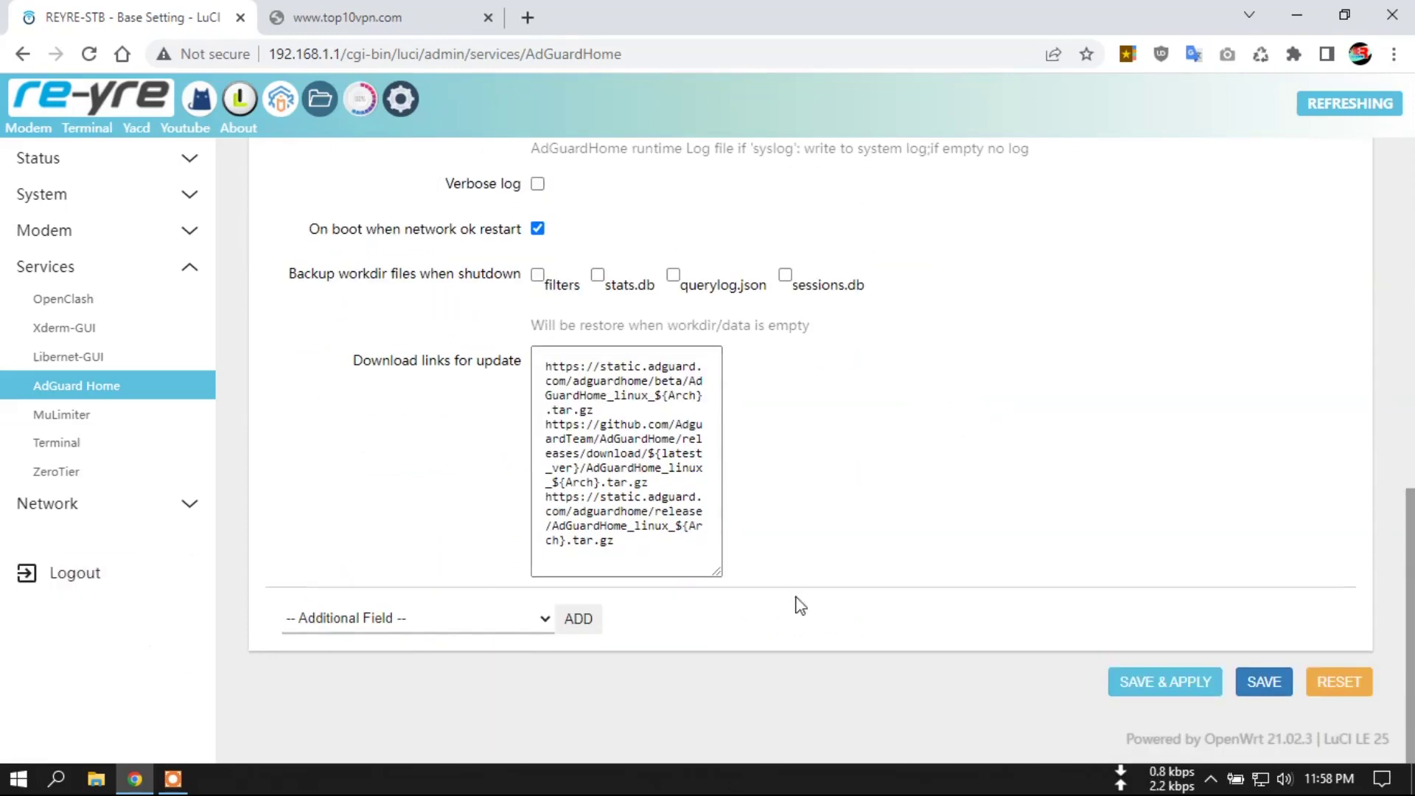
pyautogui.scroll(4, 941, 296)
pyautogui.scroll(4, 941, 296)
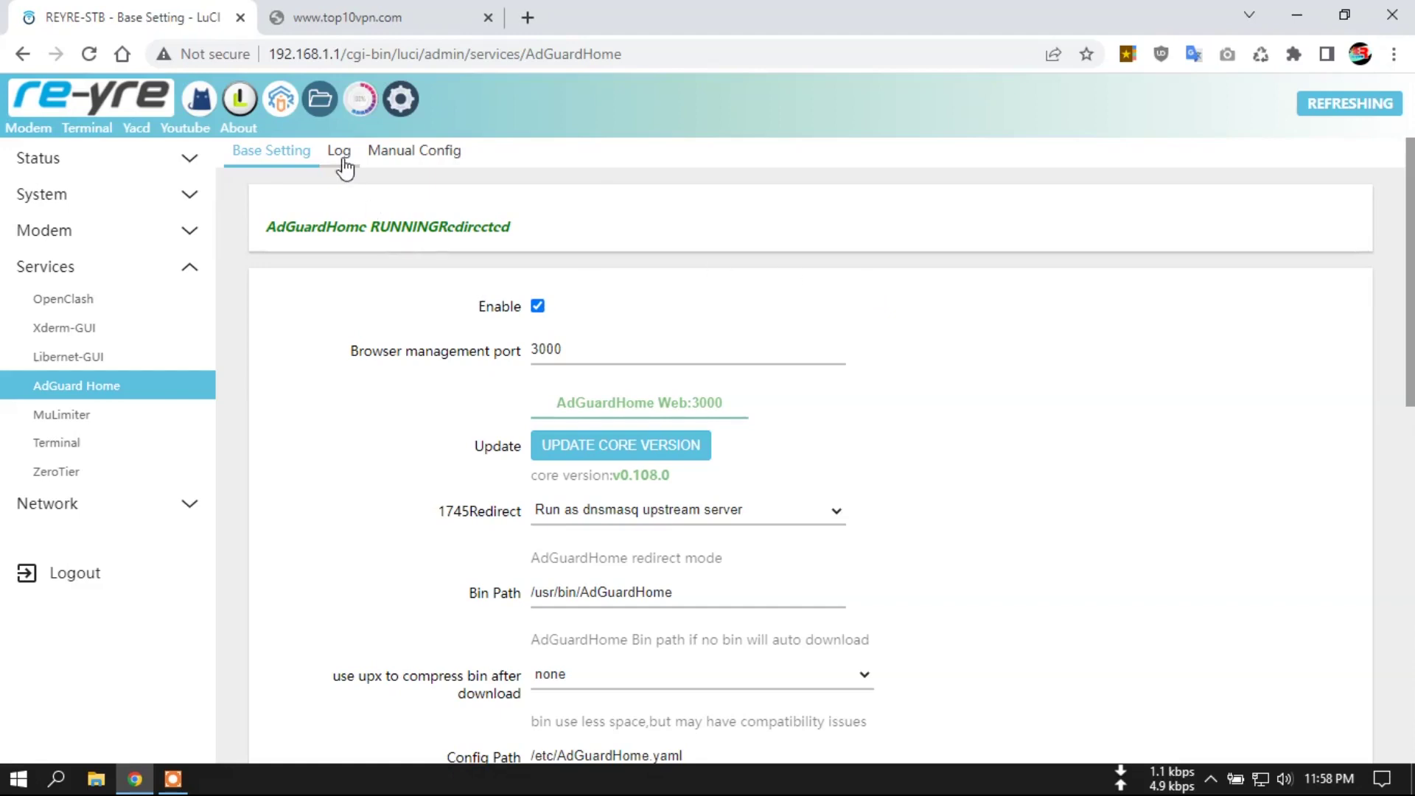
# Show the AdGuard Home web dashboard on port 3000, and return to the router page
pyautogui.click(94, 424)
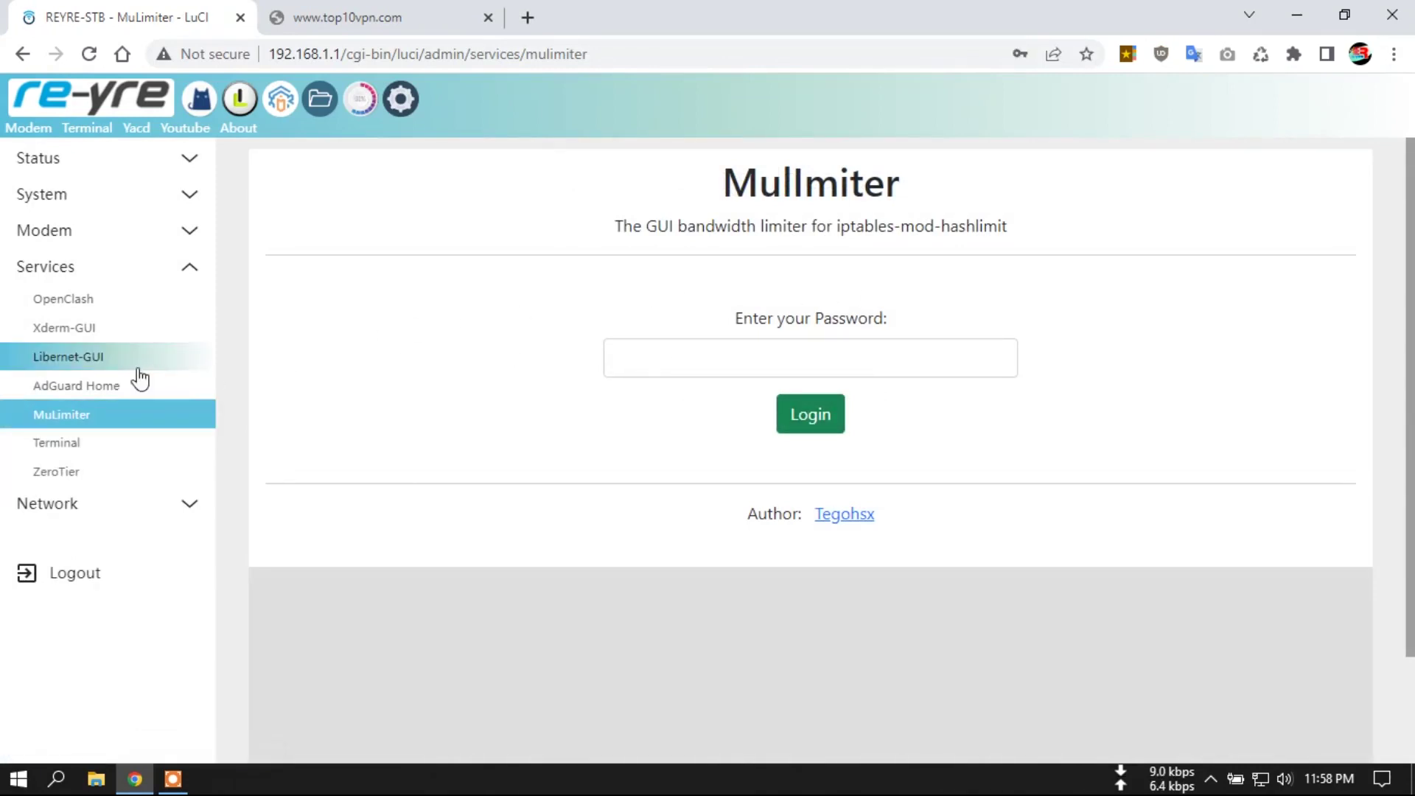
pyautogui.click(90, 392)
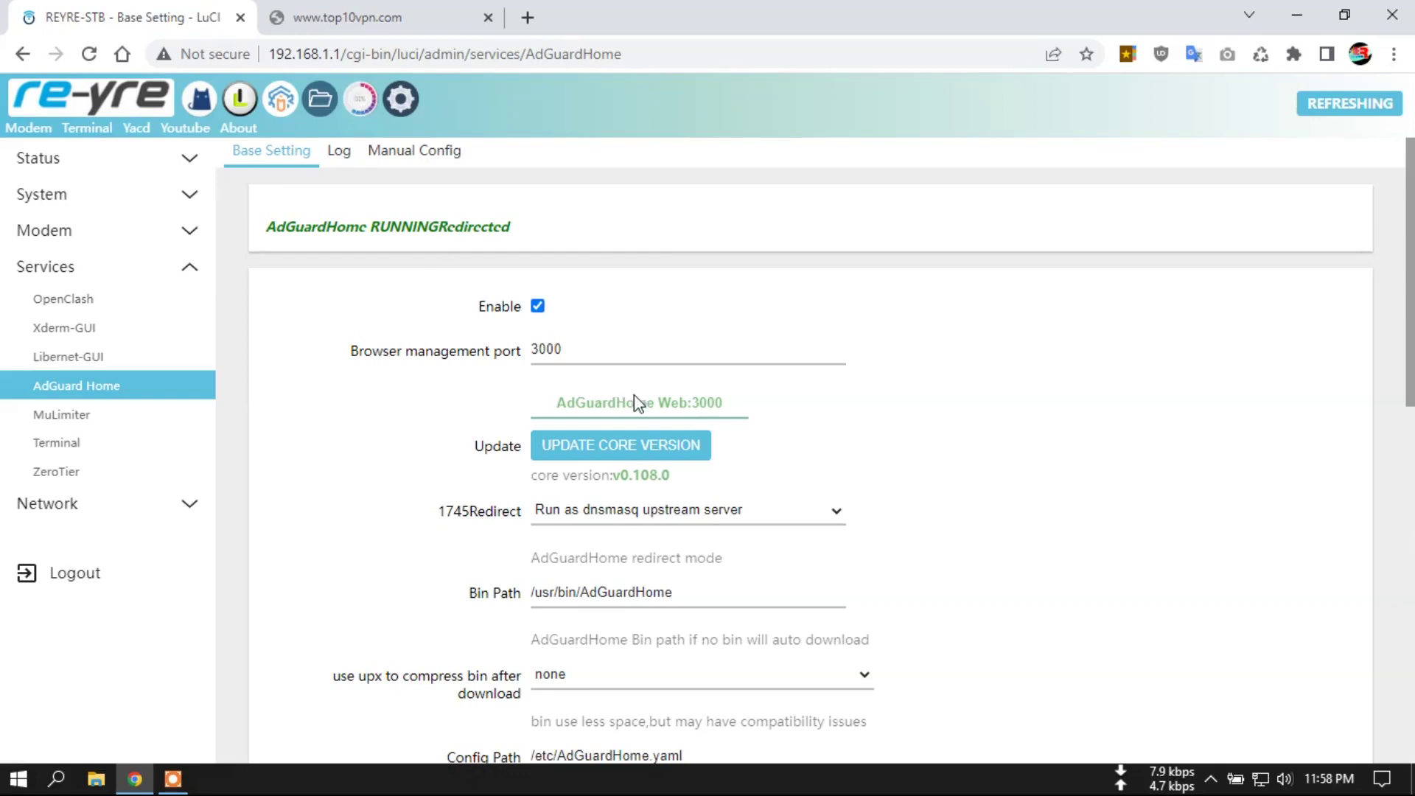
pyautogui.click(639, 407)
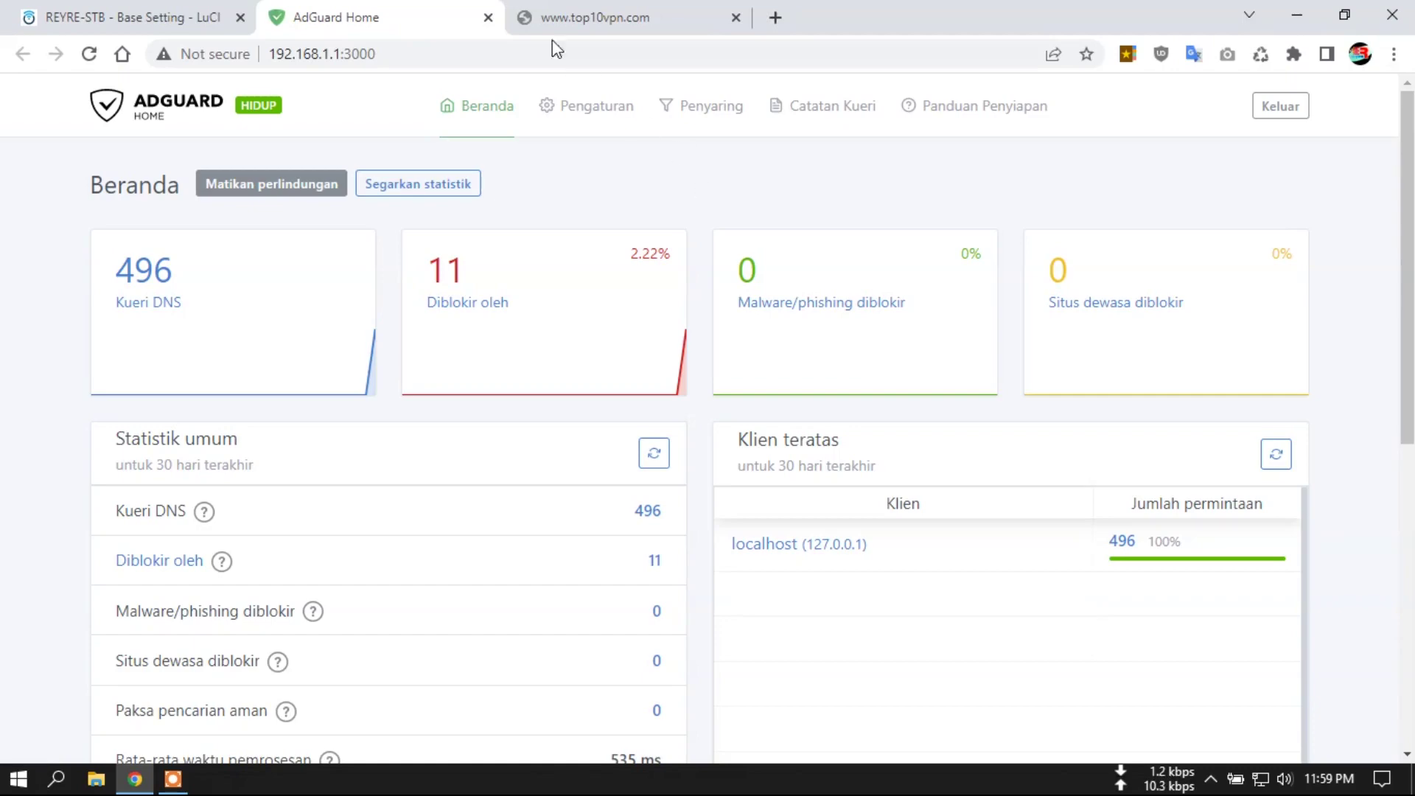
pyautogui.click(487, 17)
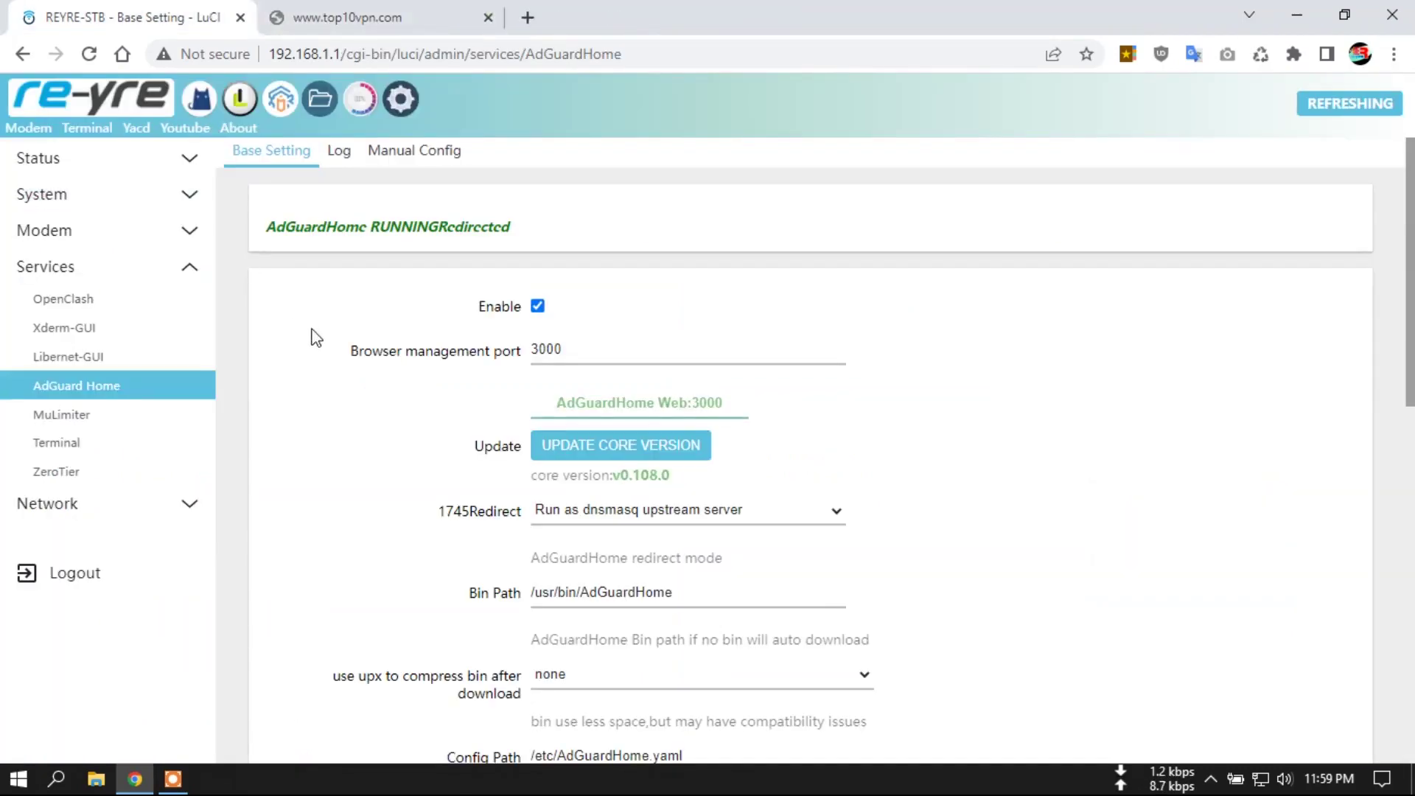
# Open MuLimiter and log in by filling in the account password
pyautogui.click(80, 420)
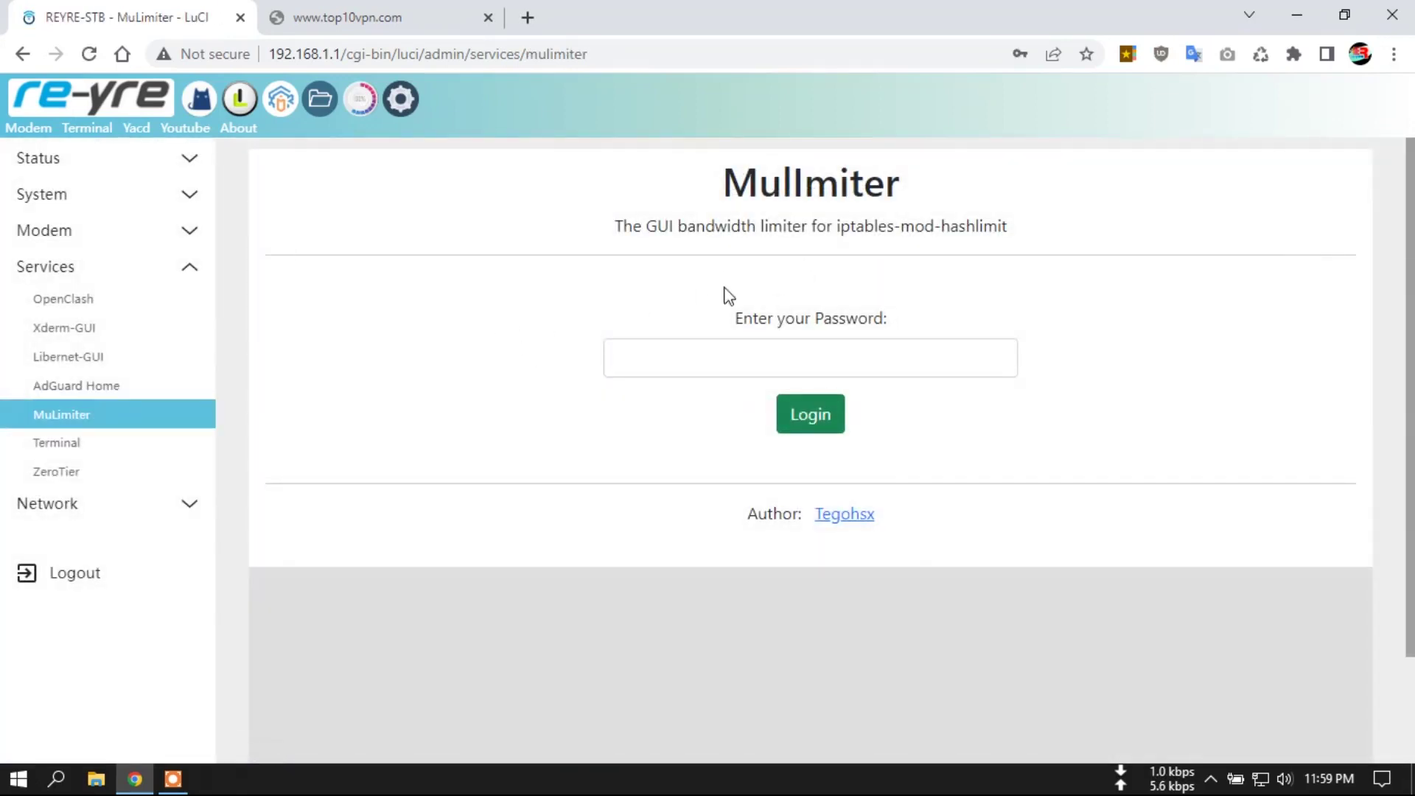
pyautogui.click(804, 358)
pyautogui.click(793, 426)
pyautogui.click(815, 417)
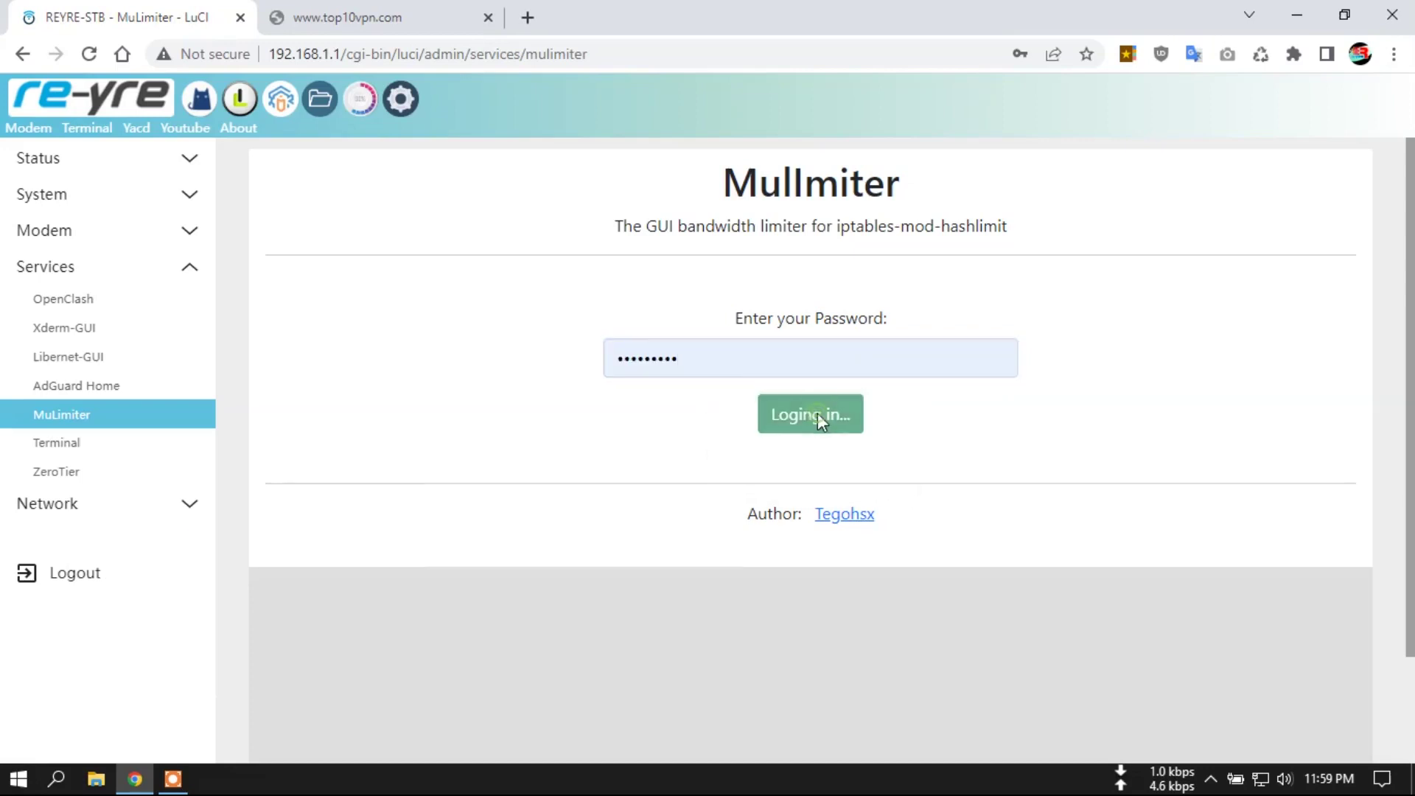
pyautogui.scroll(-1, 1029, 455)
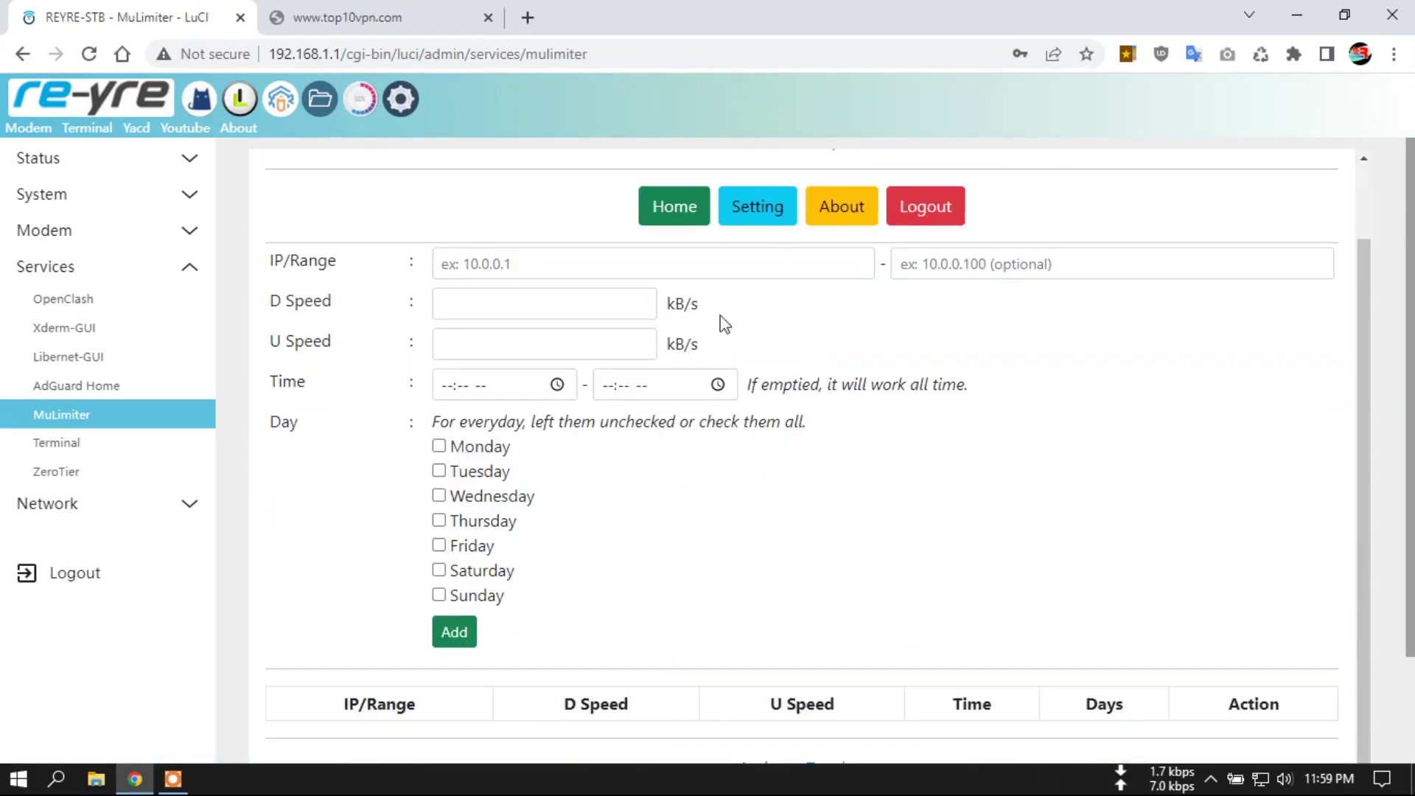
# Add a bandwidth limit for 192.168.1.197 with a download speed of 700 kB/s and an upload speed of 899 kB/s
pyautogui.click(608, 263)
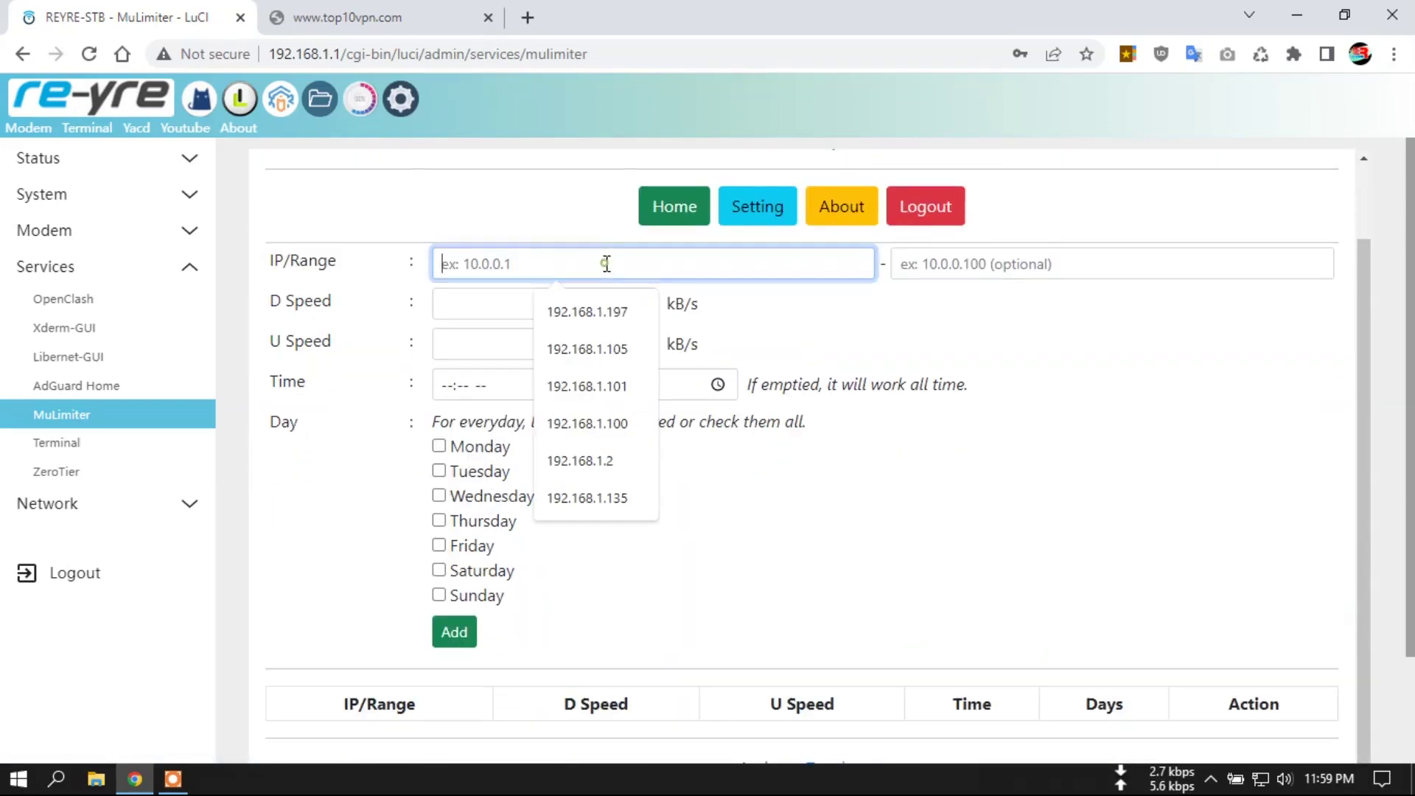
pyautogui.click(603, 311)
pyautogui.click(486, 308)
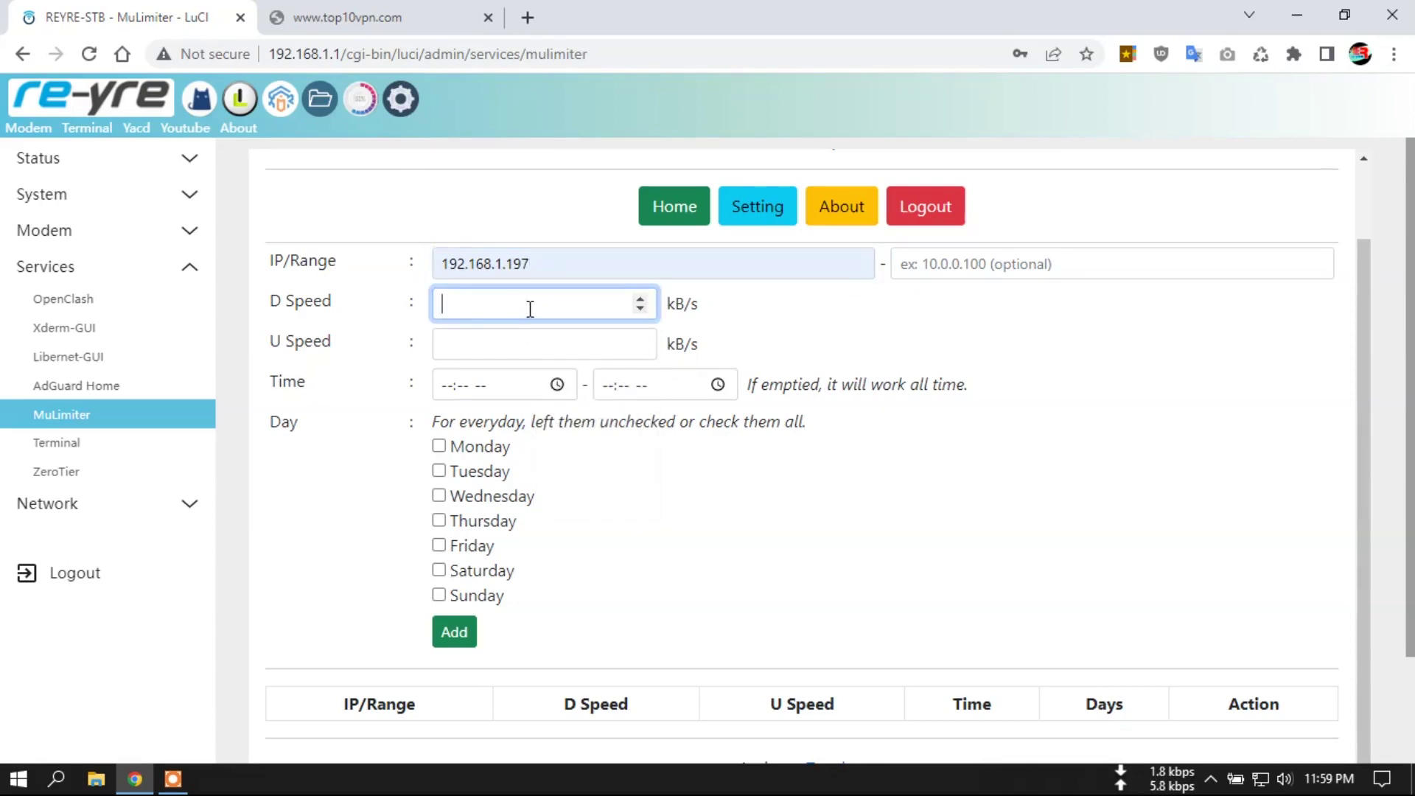
pyautogui.write('700')
pyautogui.click(536, 340)
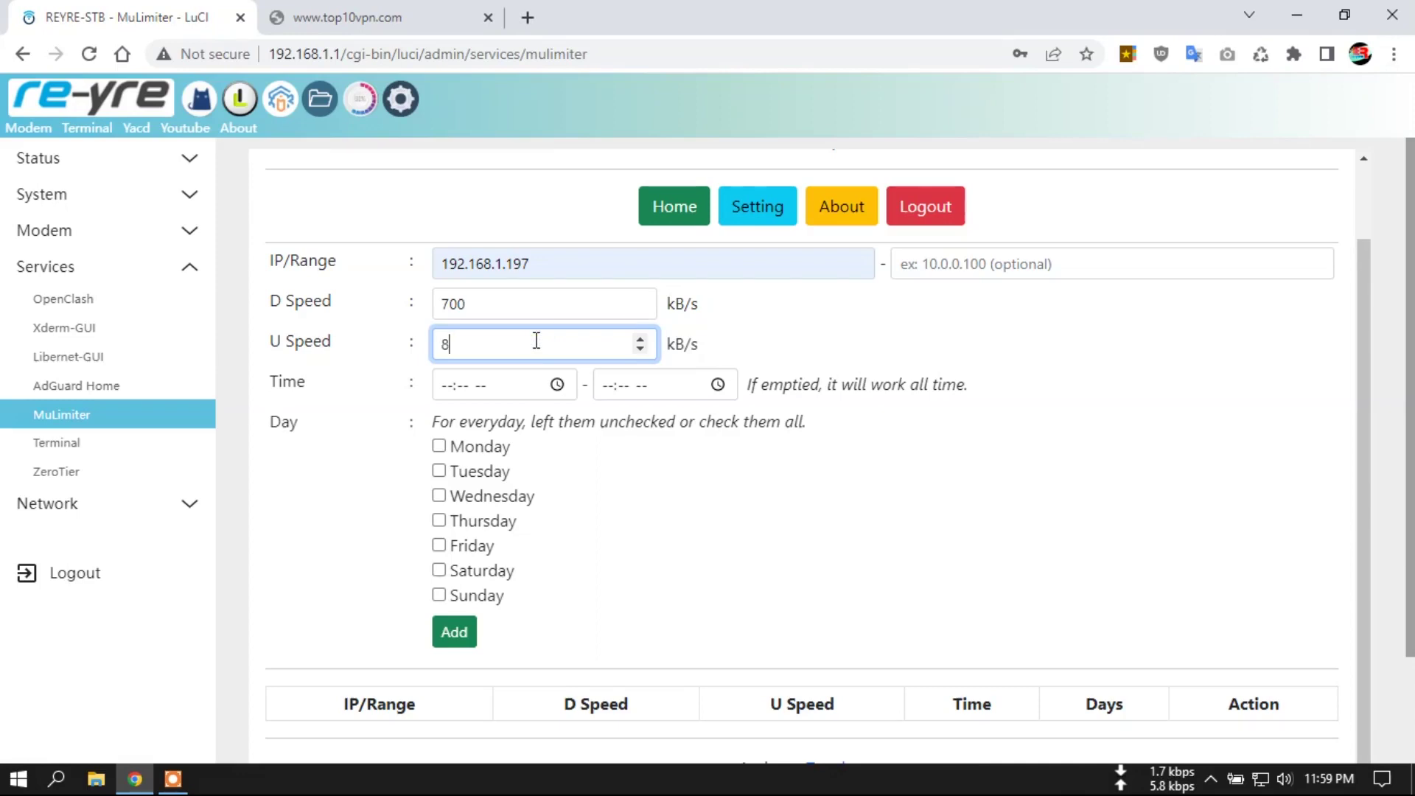
pyautogui.click(457, 632)
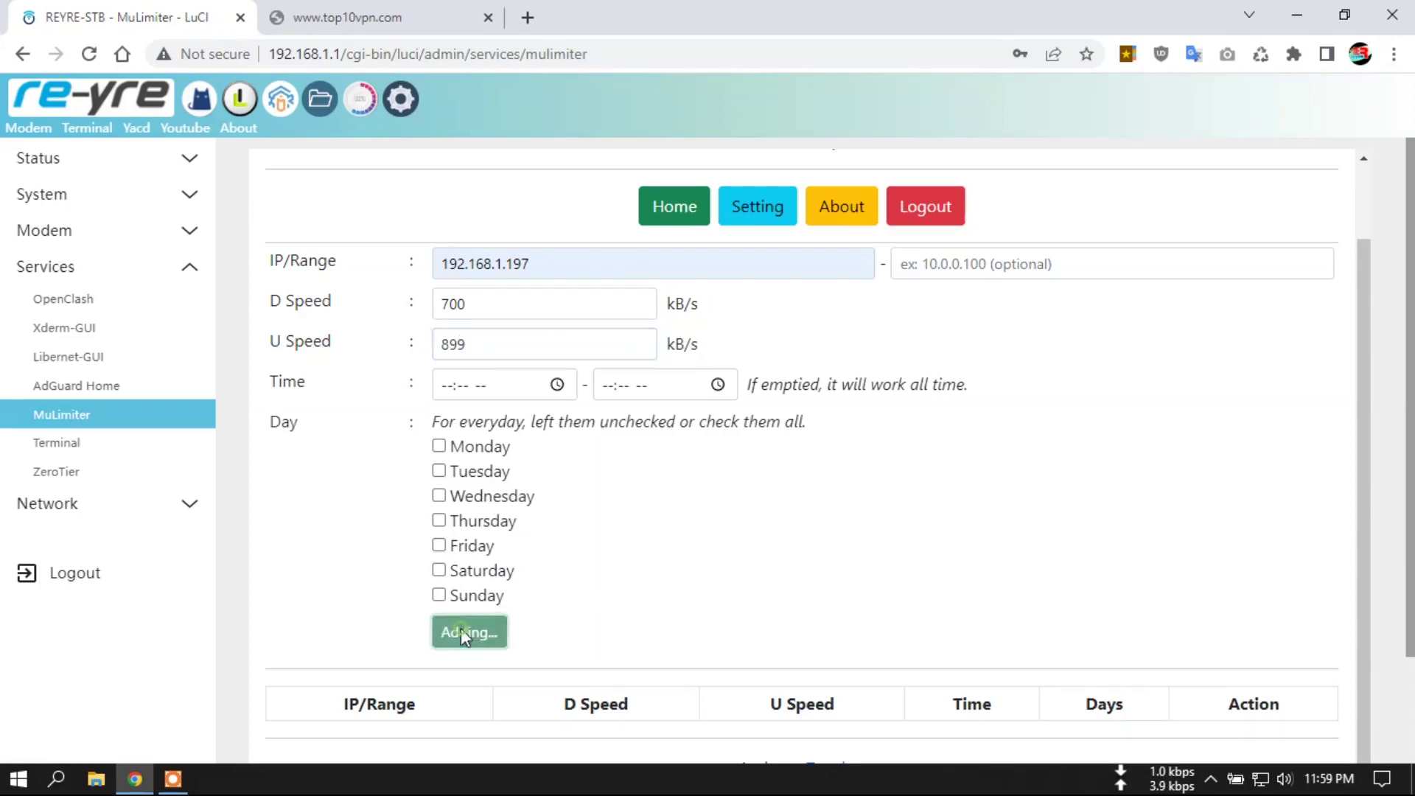
# Open the 192.168.1.197 limit rule for editing to inspect it, and delete the rule
pyautogui.click(1181, 702)
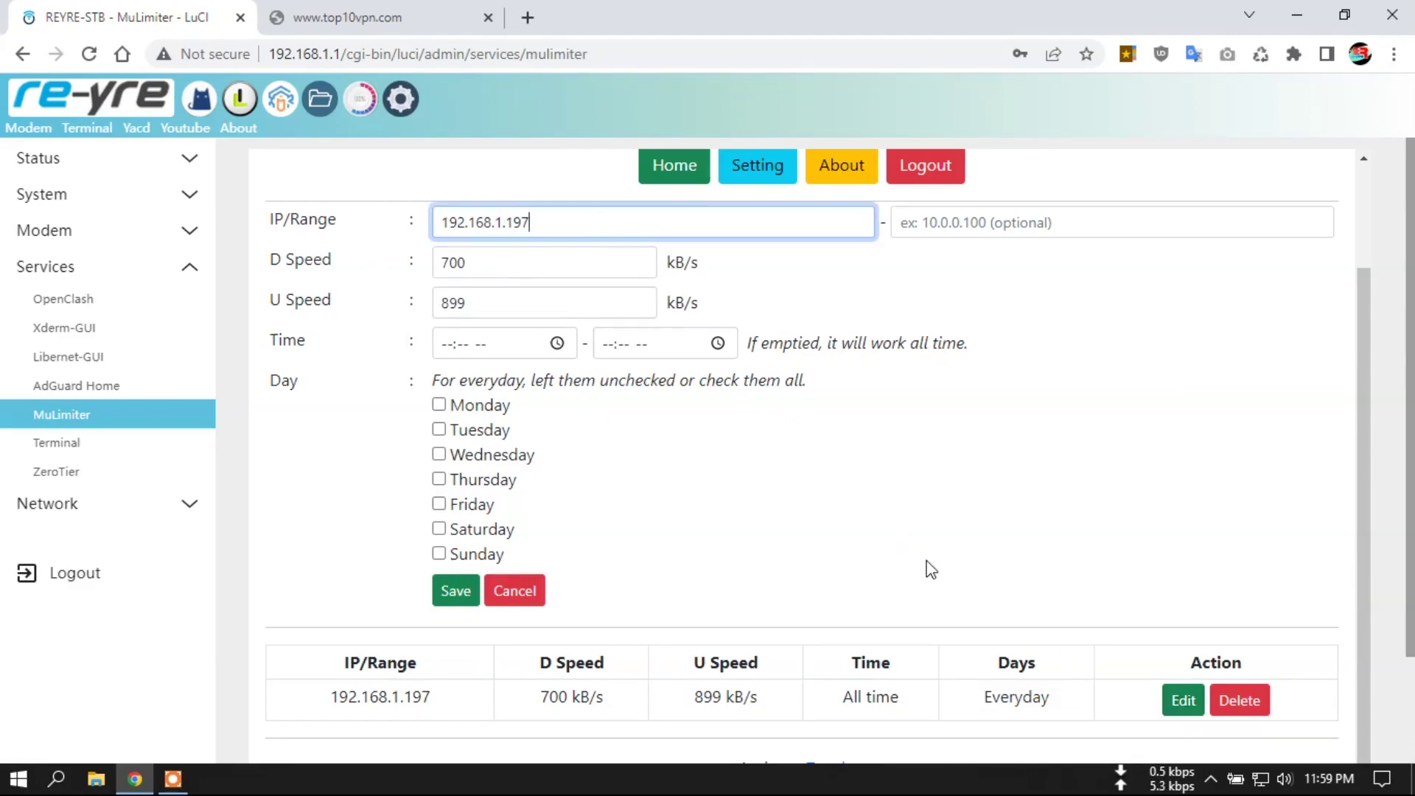
pyautogui.scroll(-2, 929, 575)
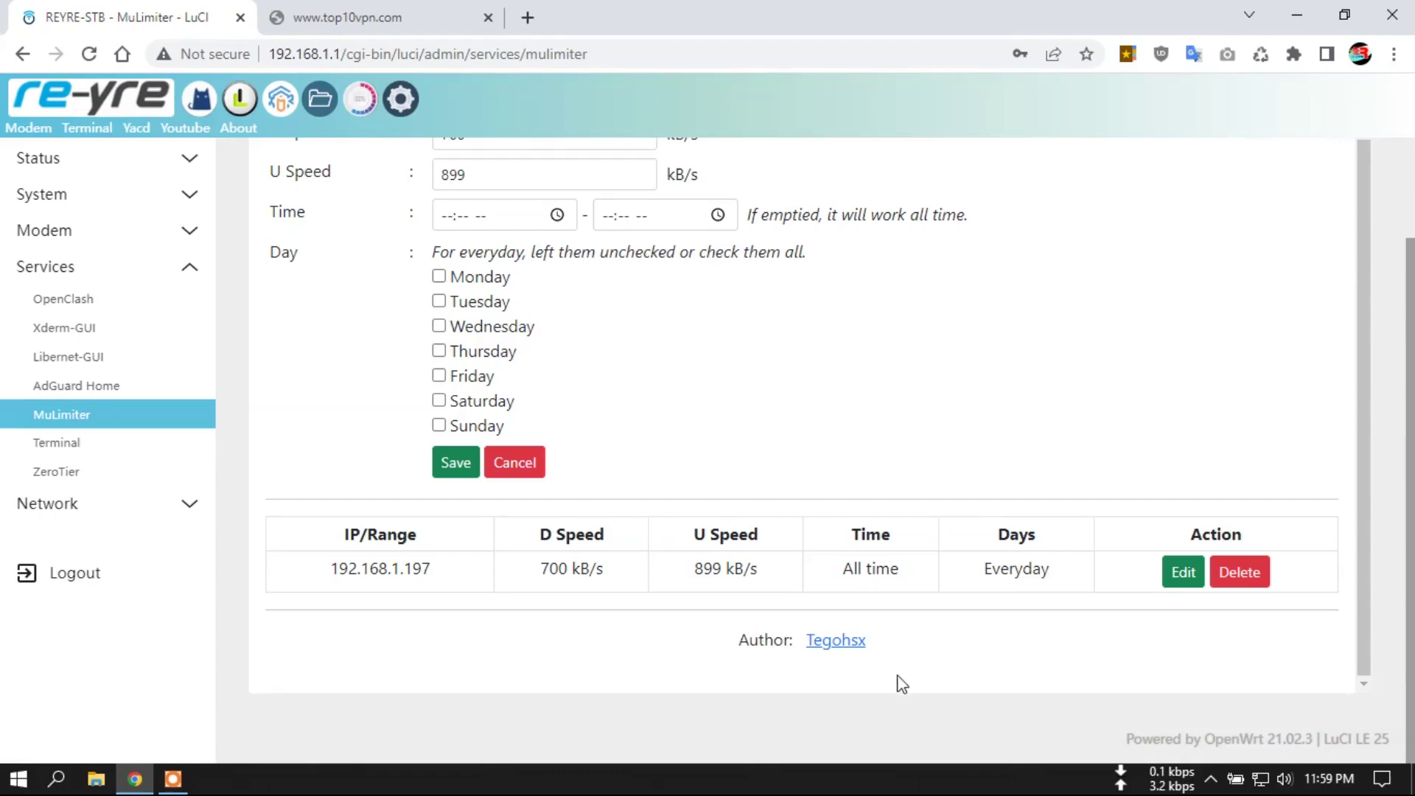
pyautogui.scroll(2, 848, 440)
pyautogui.scroll(-2, 847, 445)
pyautogui.click(1249, 578)
pyautogui.click(809, 170)
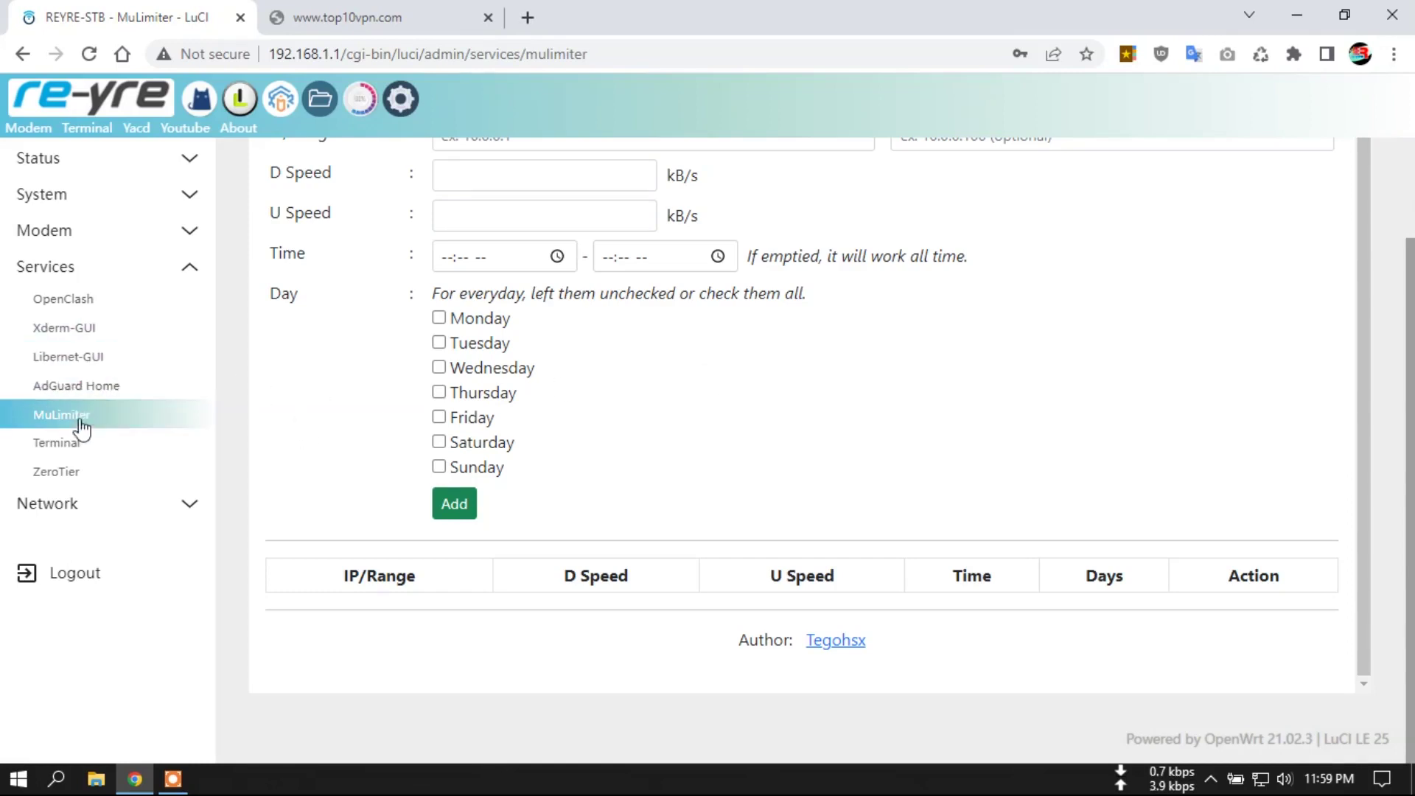
# Show the router's Terminal page and the ZeroTier base settings
pyautogui.click(79, 454)
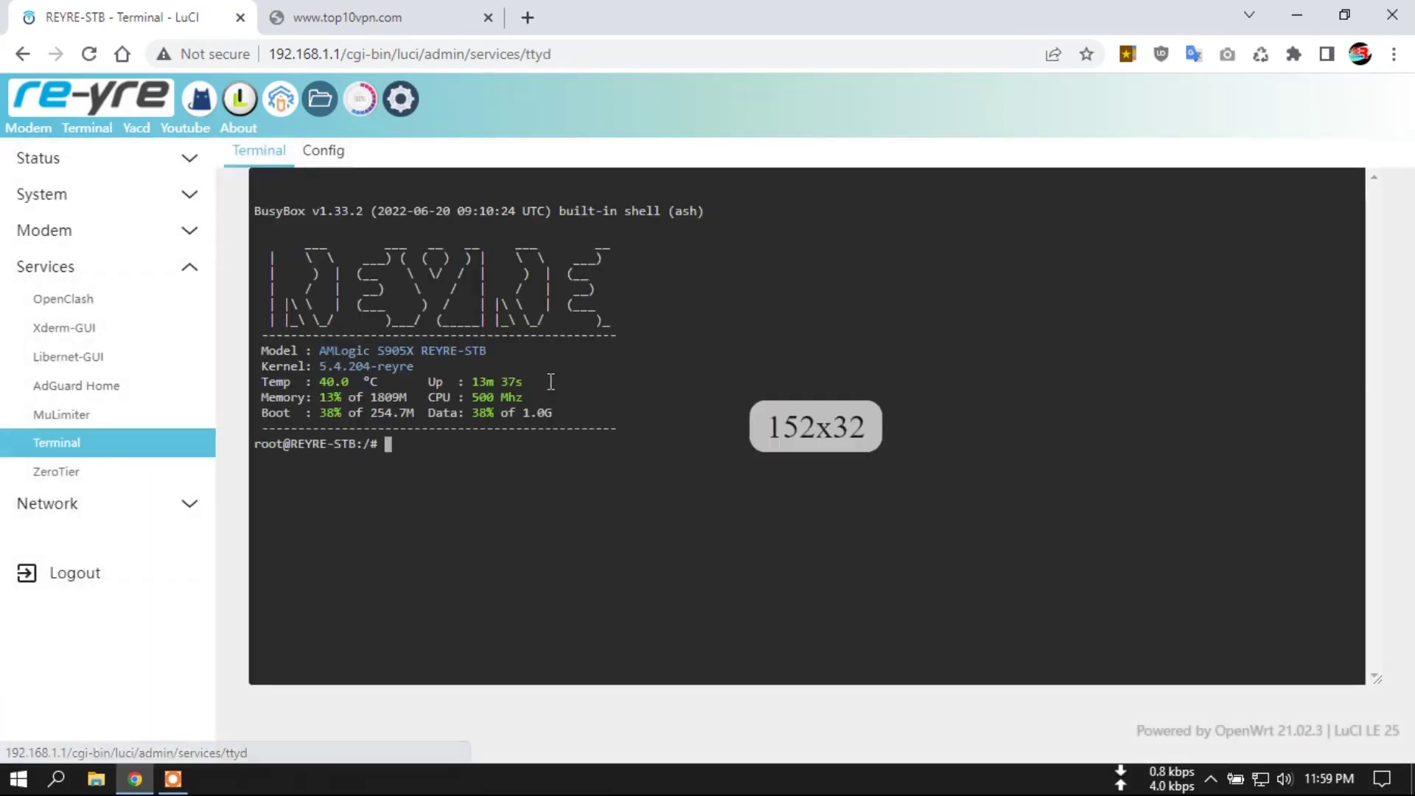
pyautogui.click(92, 475)
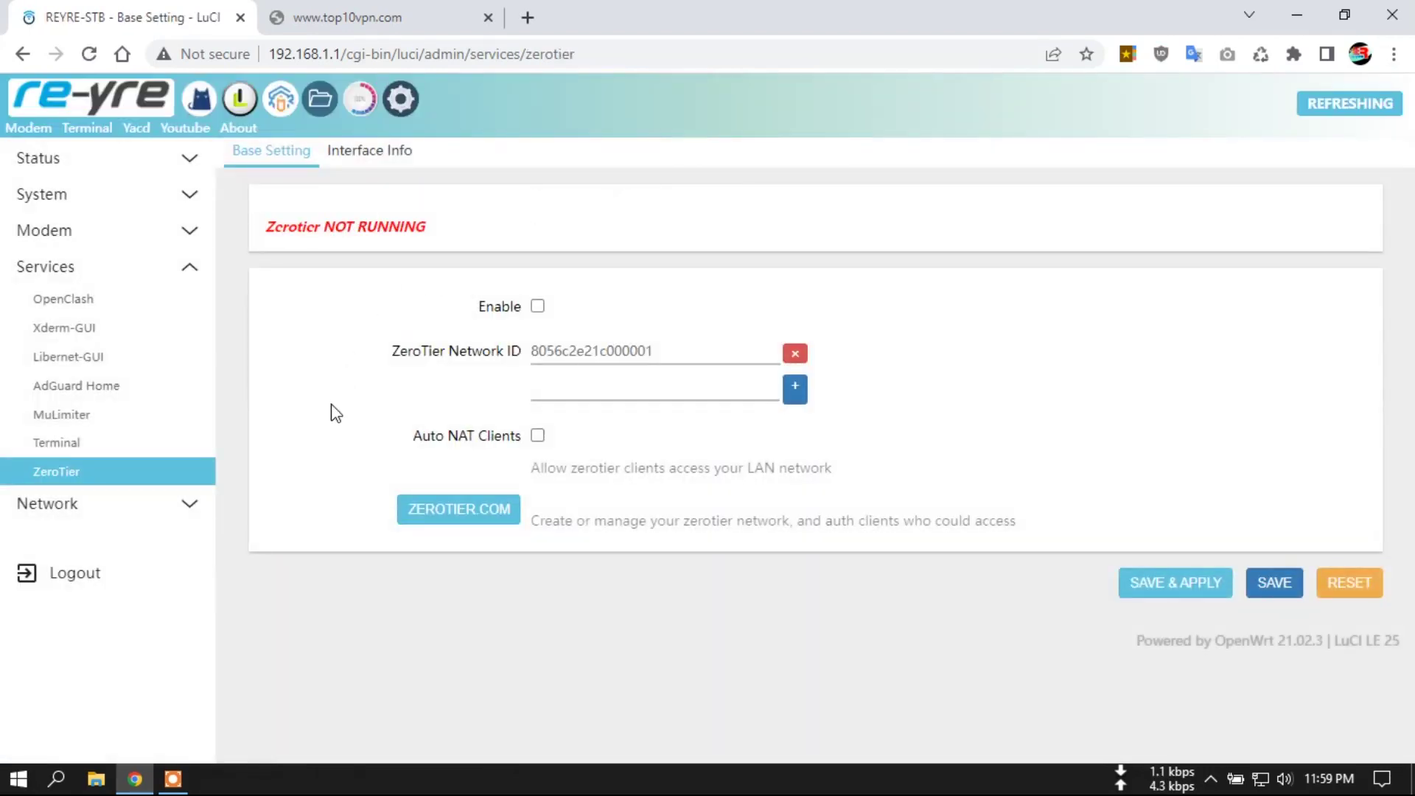
# Review the network Interfaces list and the Wireless overview
pyautogui.click(133, 516)
pyautogui.click(143, 325)
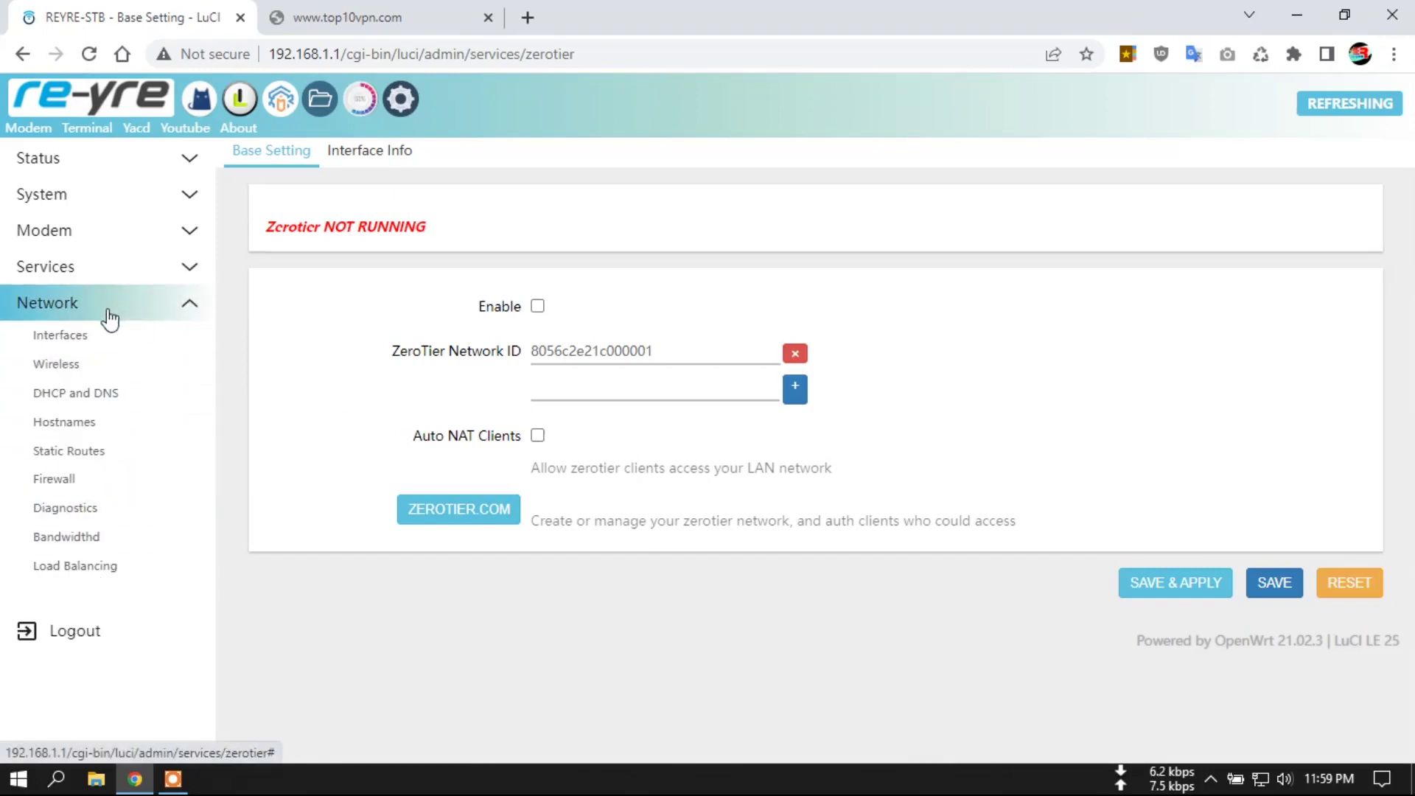
pyautogui.click(97, 339)
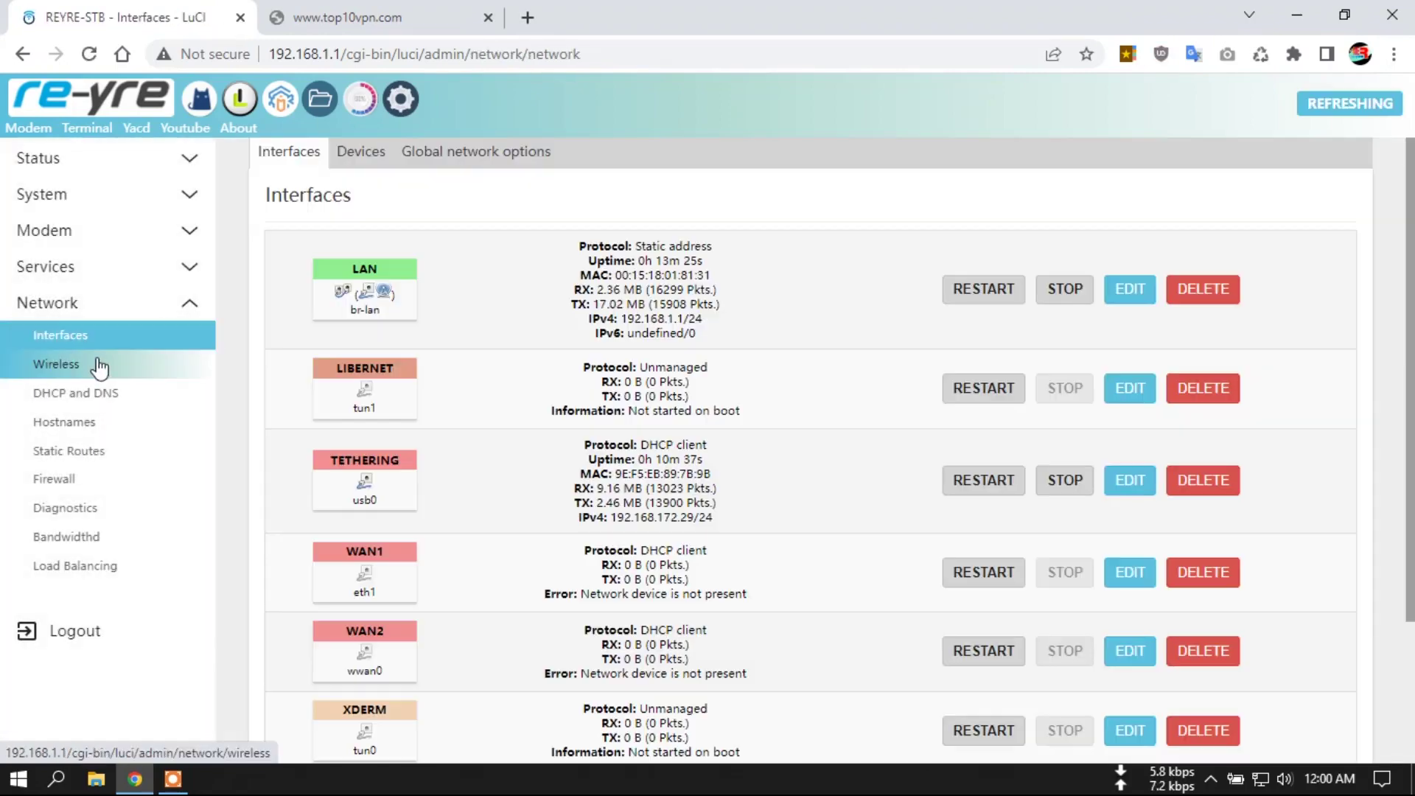
pyautogui.click(100, 366)
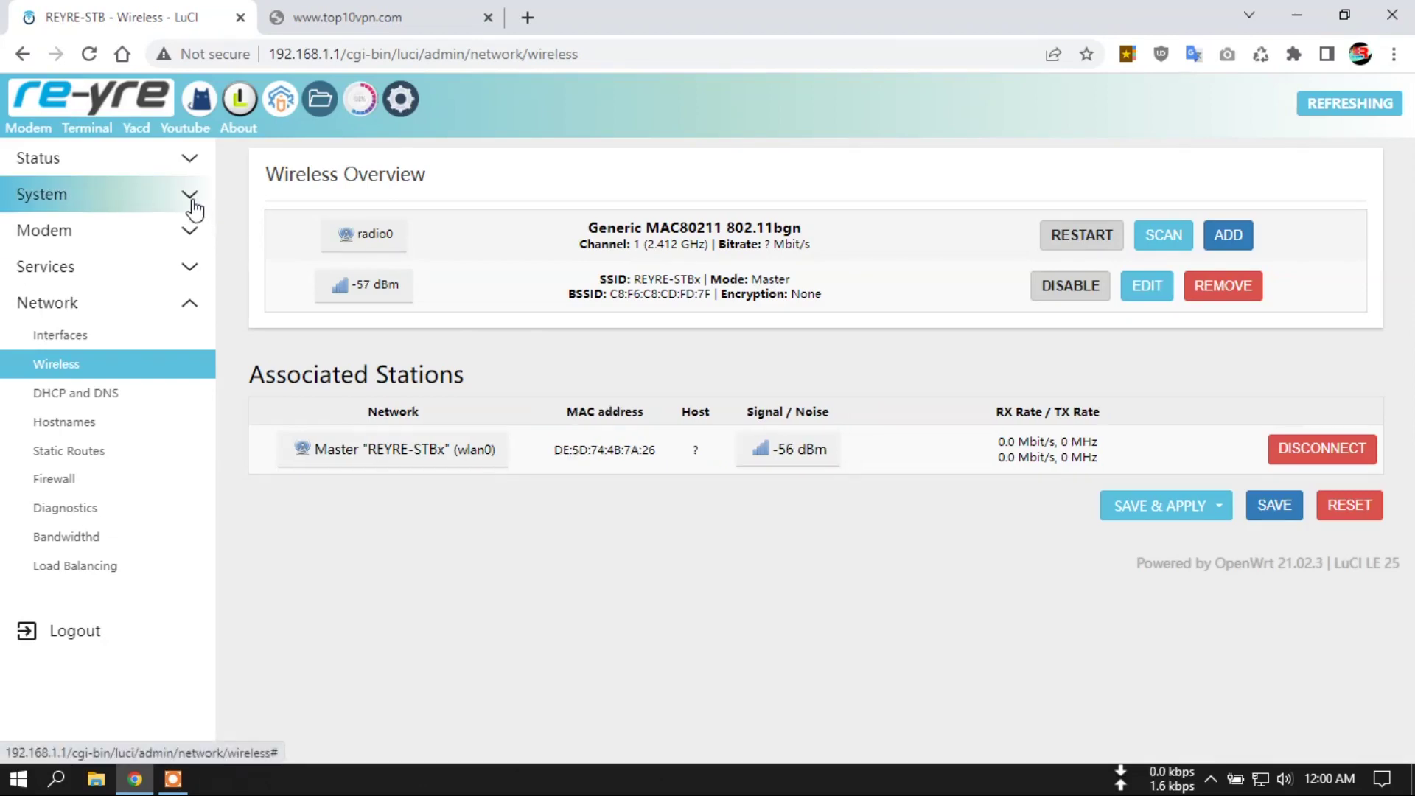
# Browse the File Manager to boot/dtb/B860H and view the details of meson-gxl-s905x-p212.dtb
pyautogui.click(193, 198)
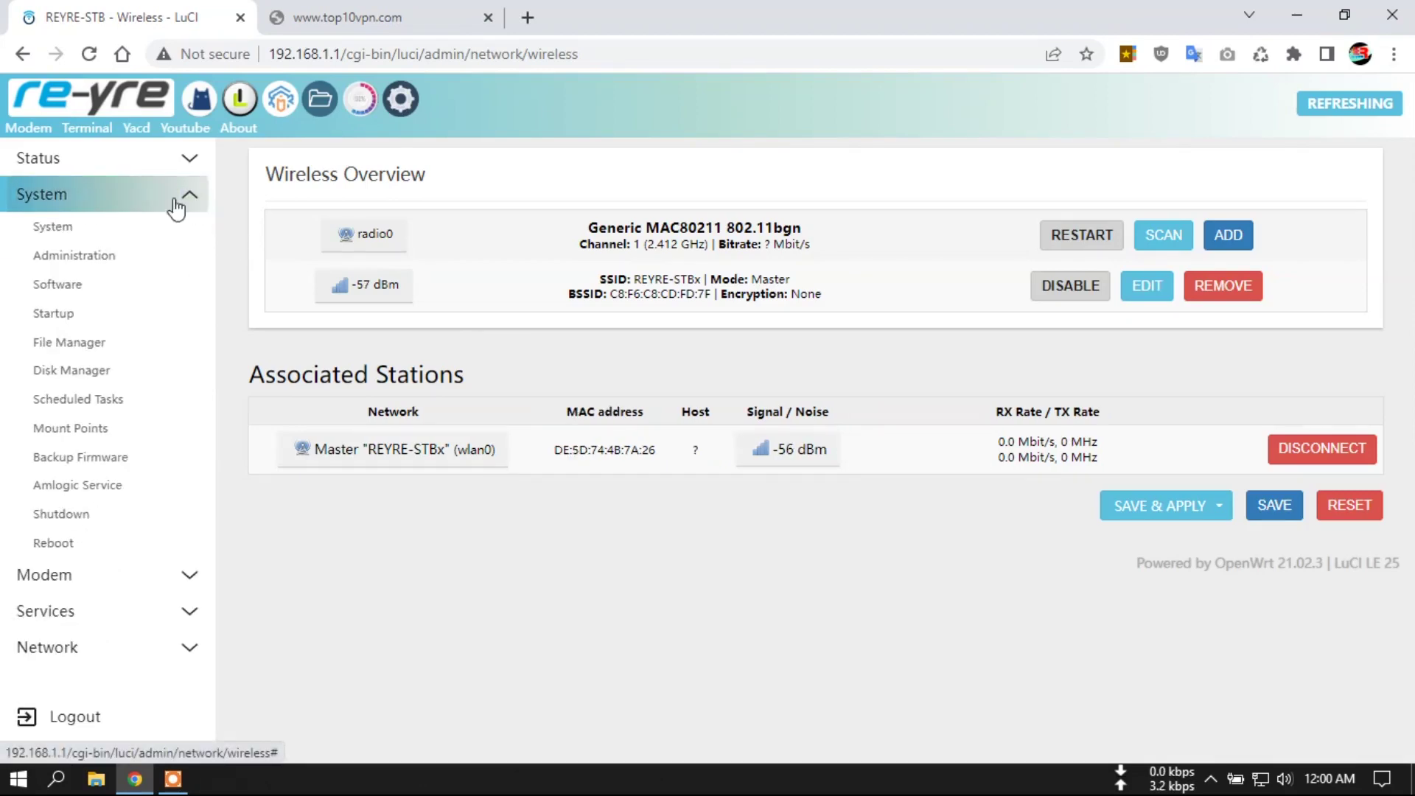
pyautogui.click(104, 341)
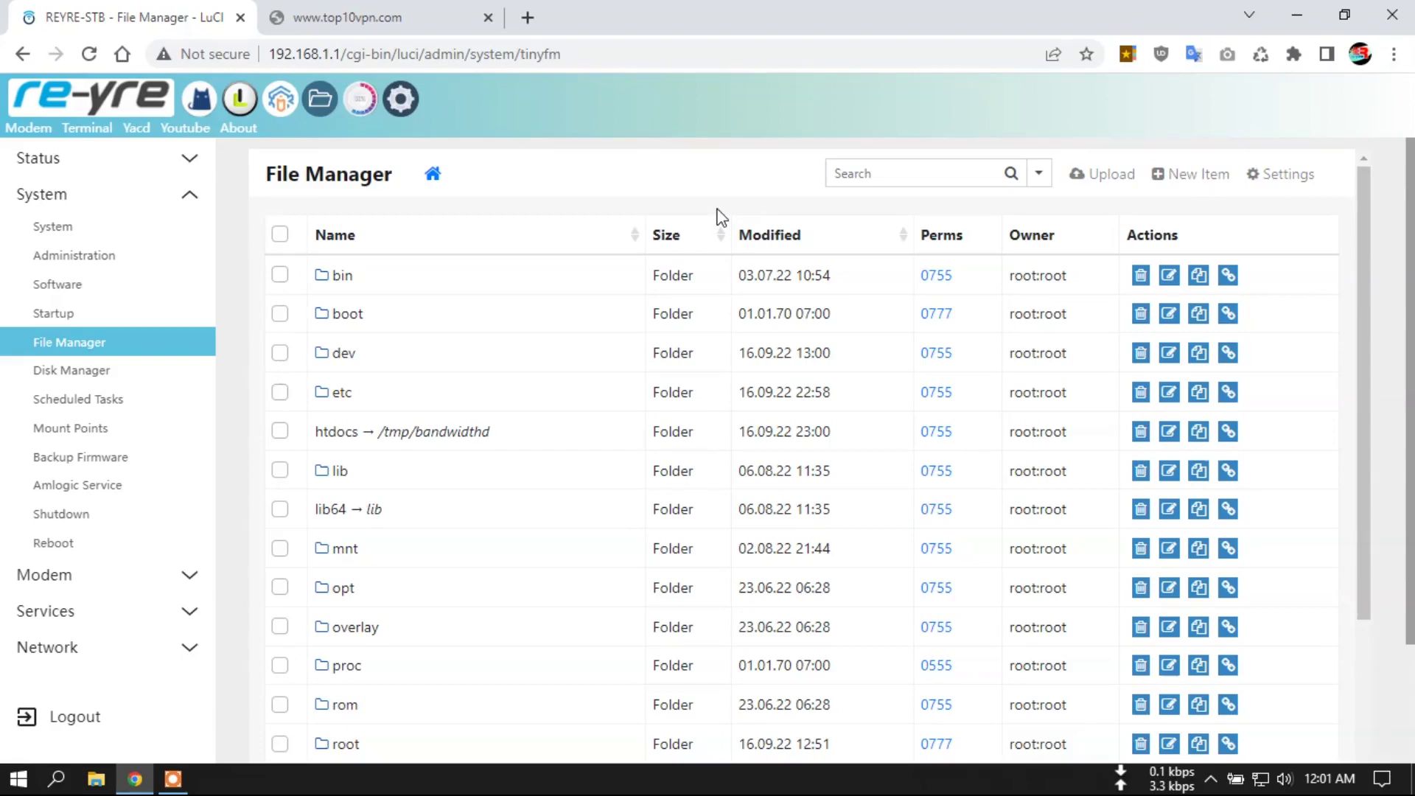
pyautogui.click(344, 320)
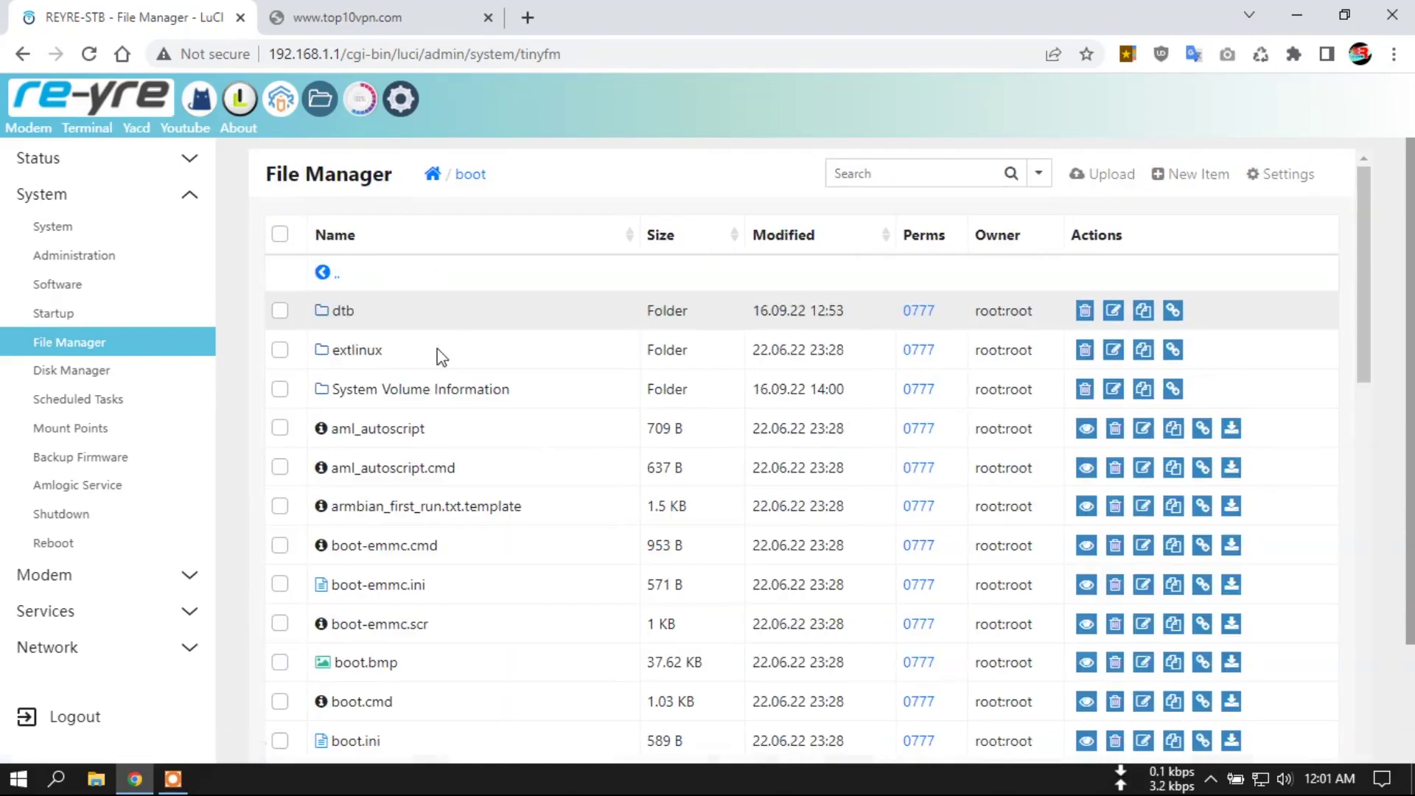
pyautogui.click(341, 311)
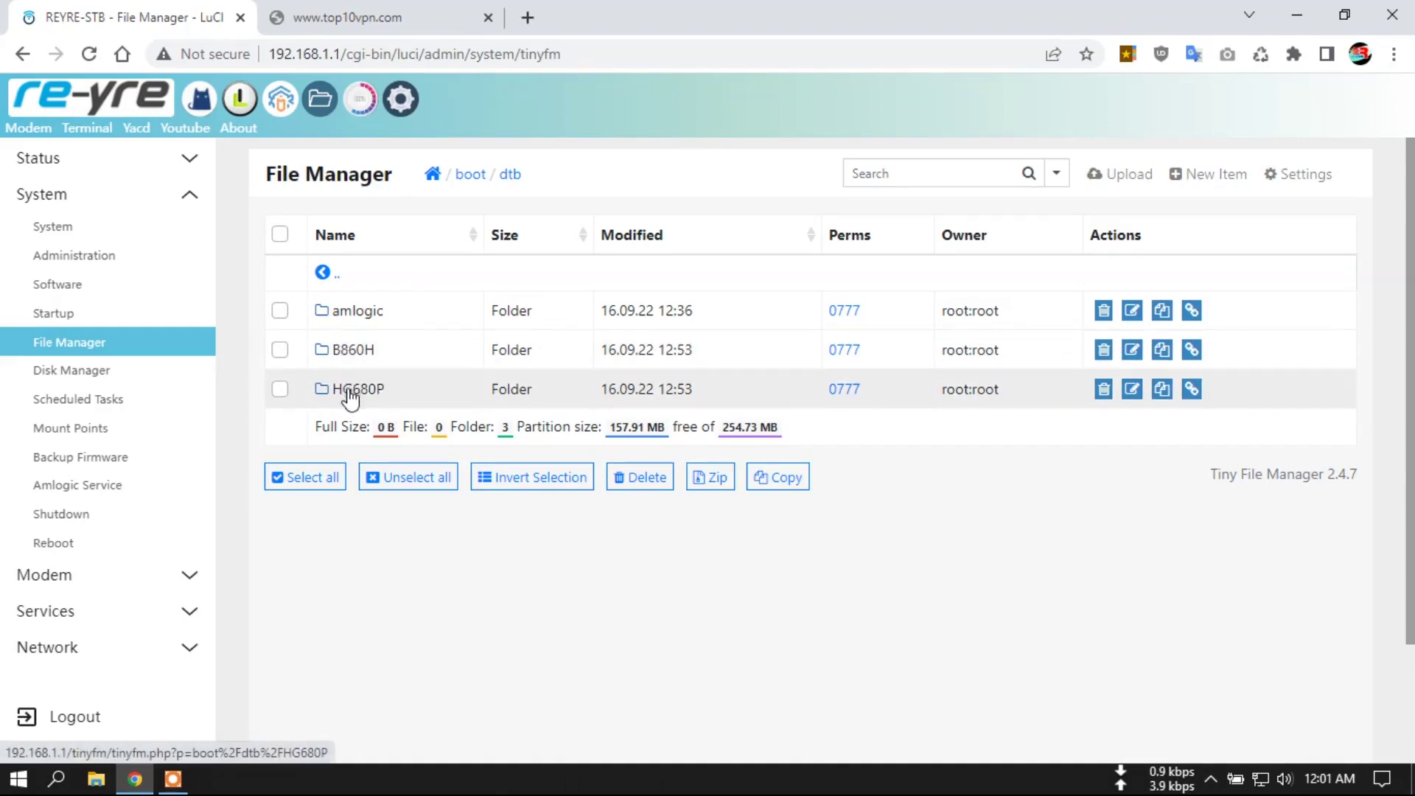
pyautogui.click(349, 351)
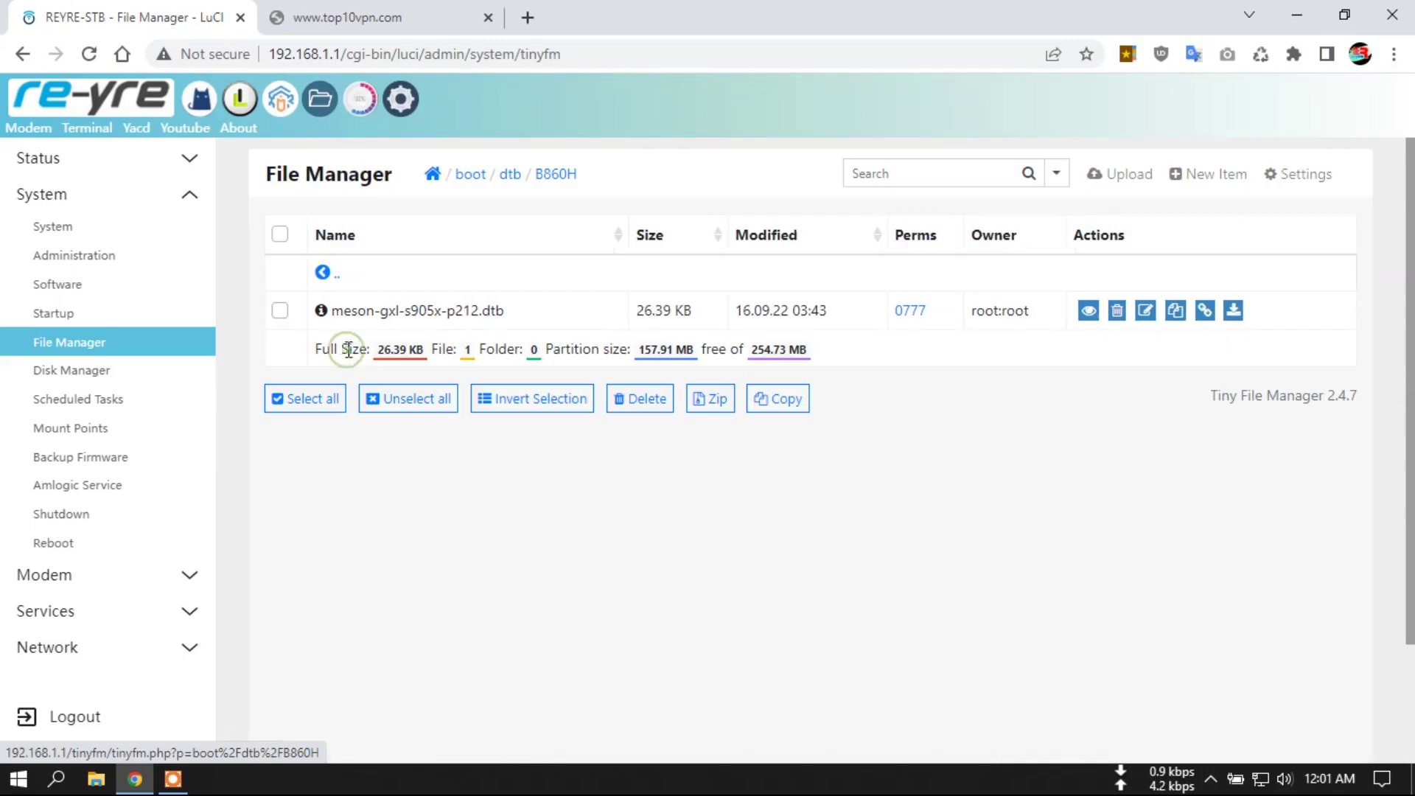
pyautogui.click(424, 322)
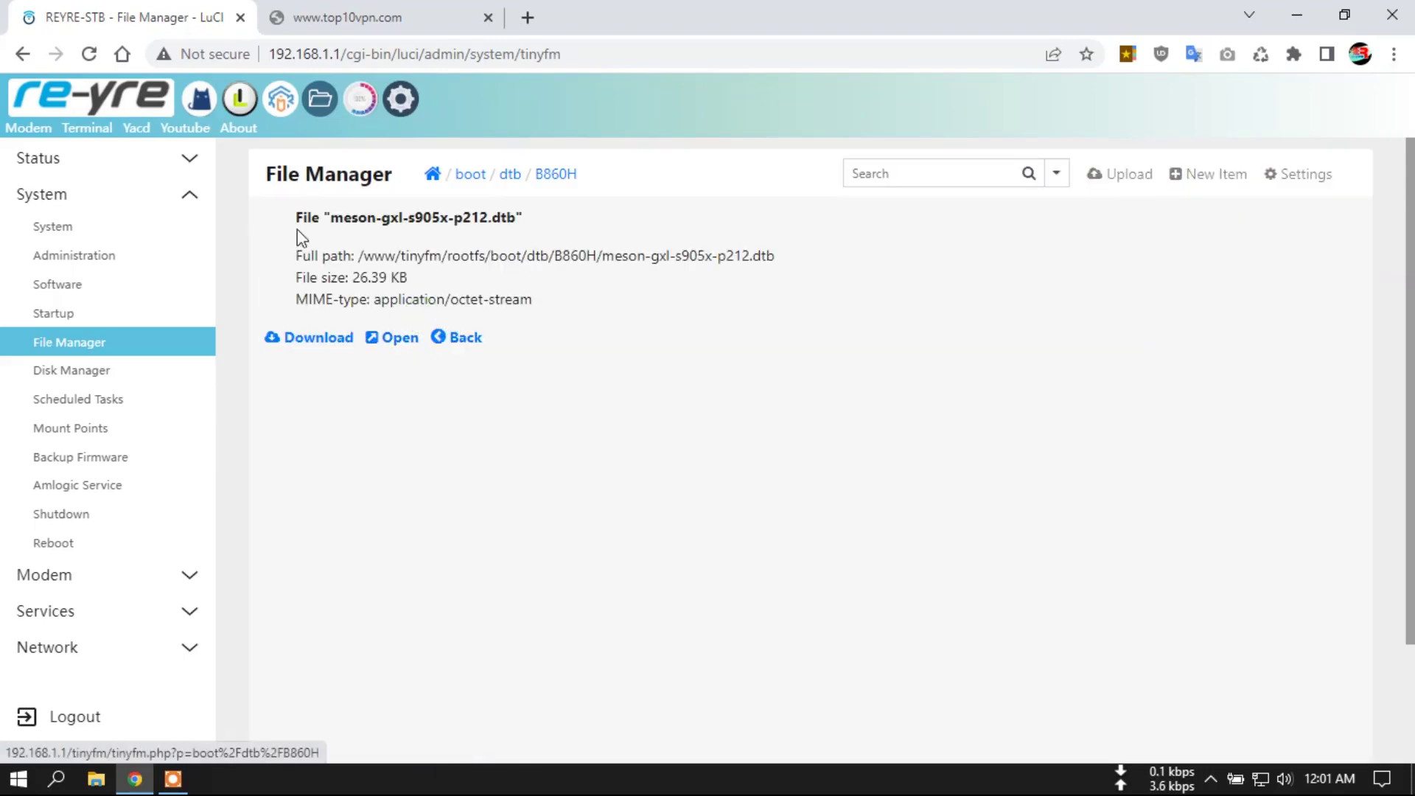
pyautogui.click(460, 339)
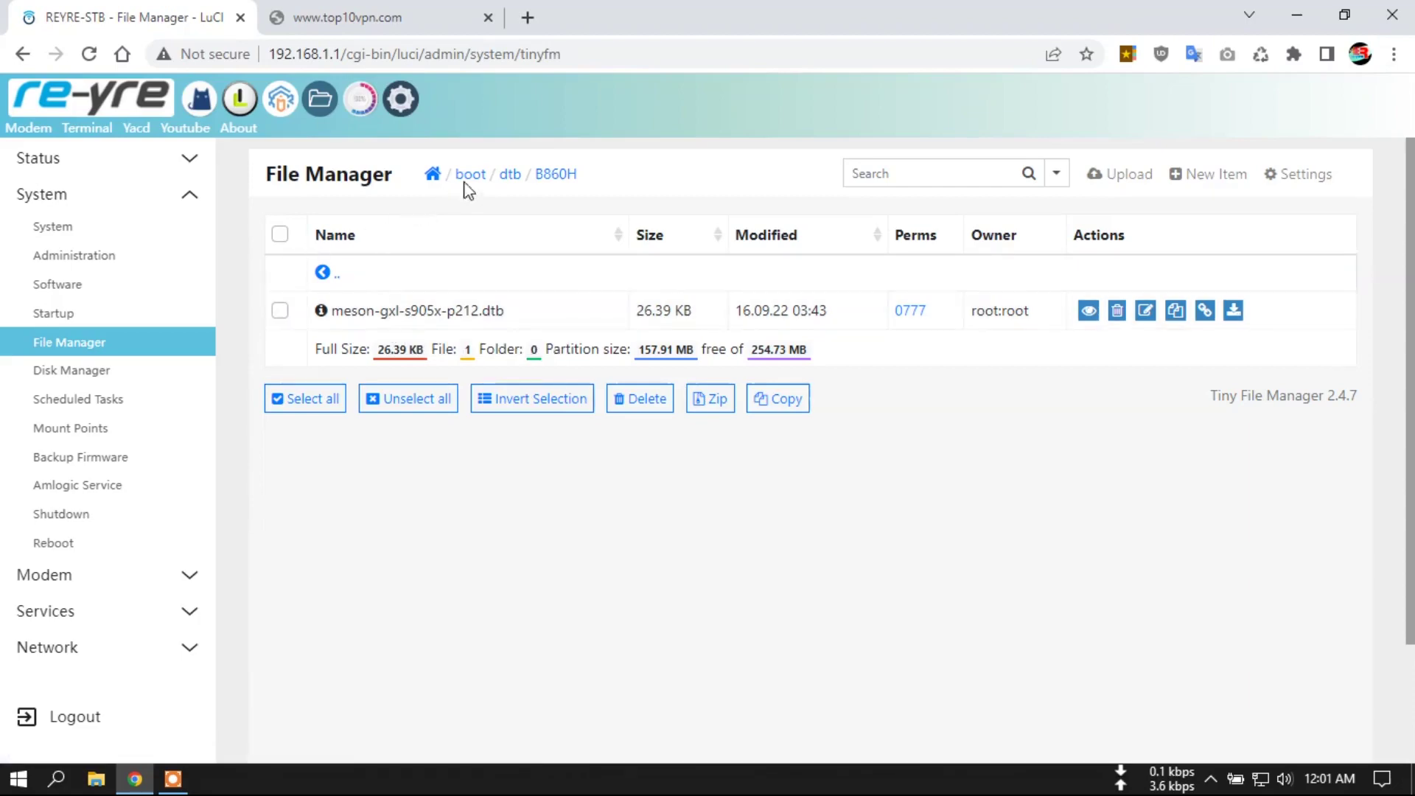
# Open the boot/dtb/amlogic folder and look through its DTB files
pyautogui.click(509, 175)
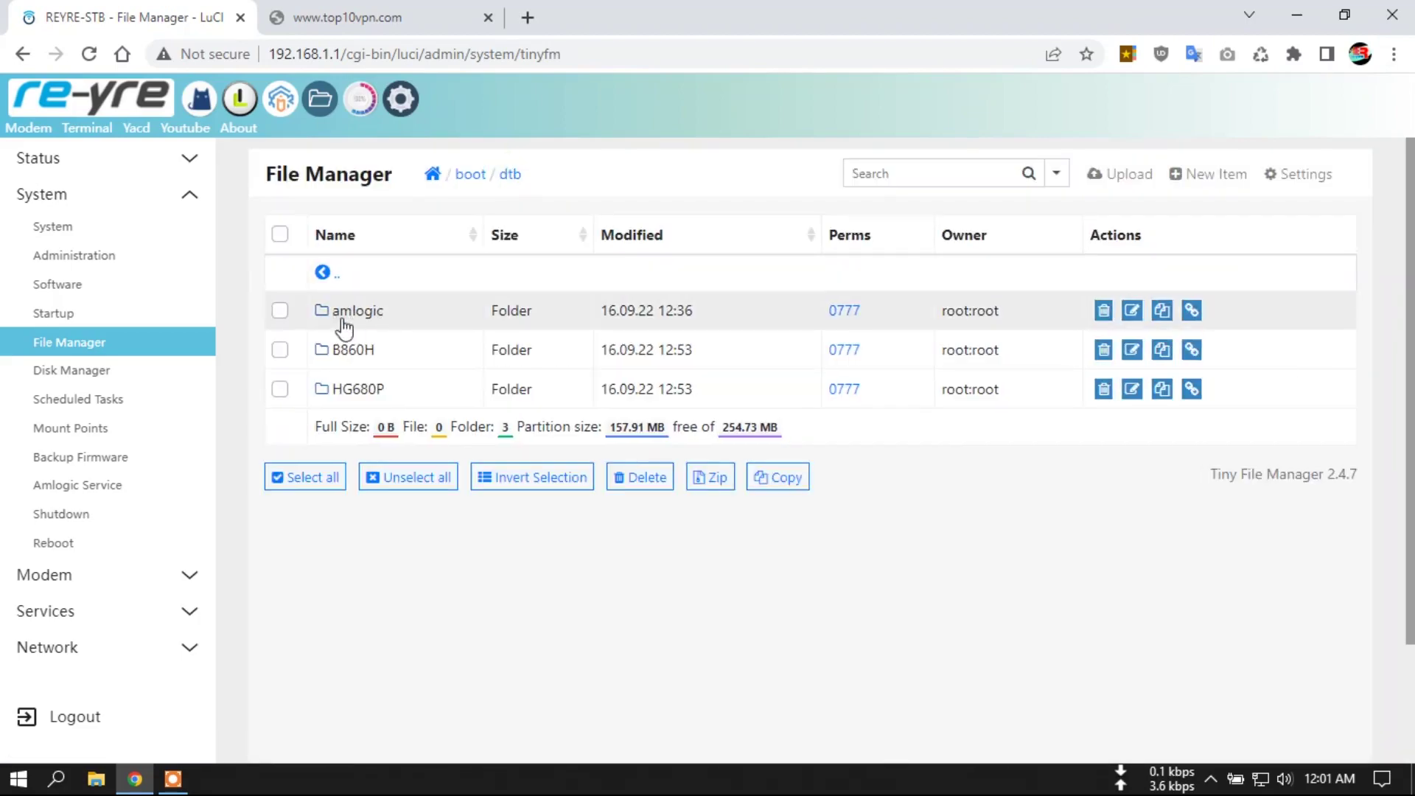
pyautogui.click(370, 317)
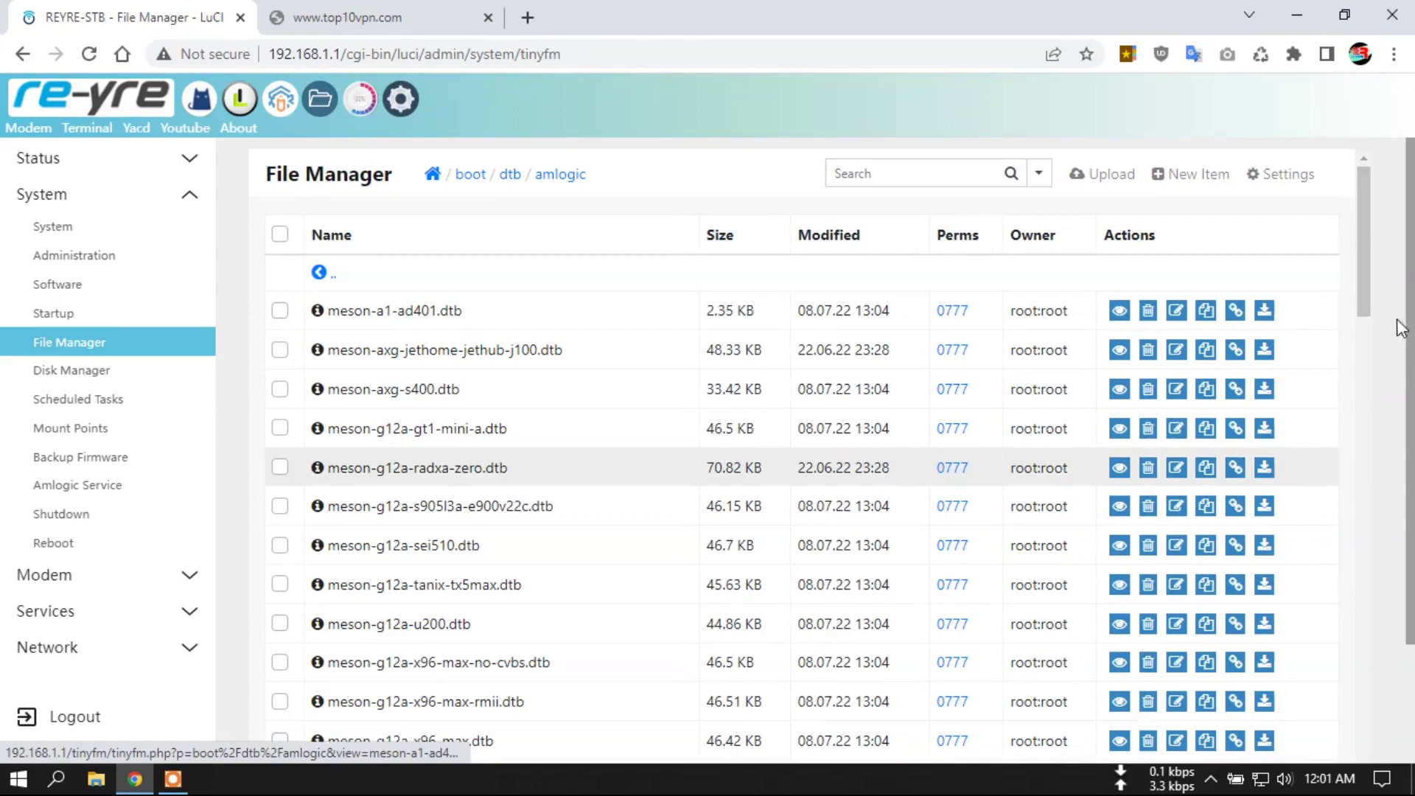
pyautogui.moveTo(1361, 188); pyautogui.dragTo(1373, 161)
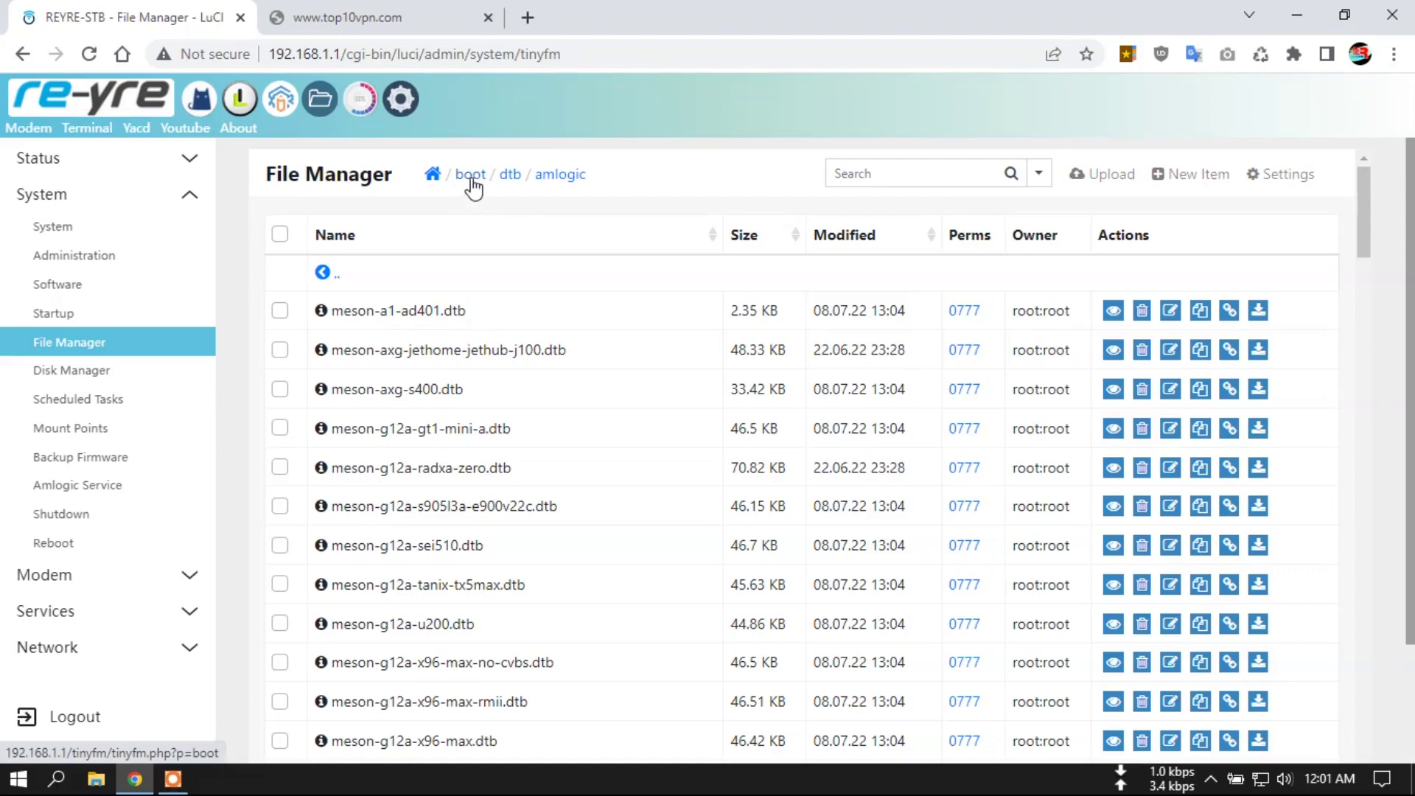
# View the DTB files in boot/dtb/HG680P and boot/dtb/amlogic, and go back to the root directory listing
pyautogui.click(515, 175)
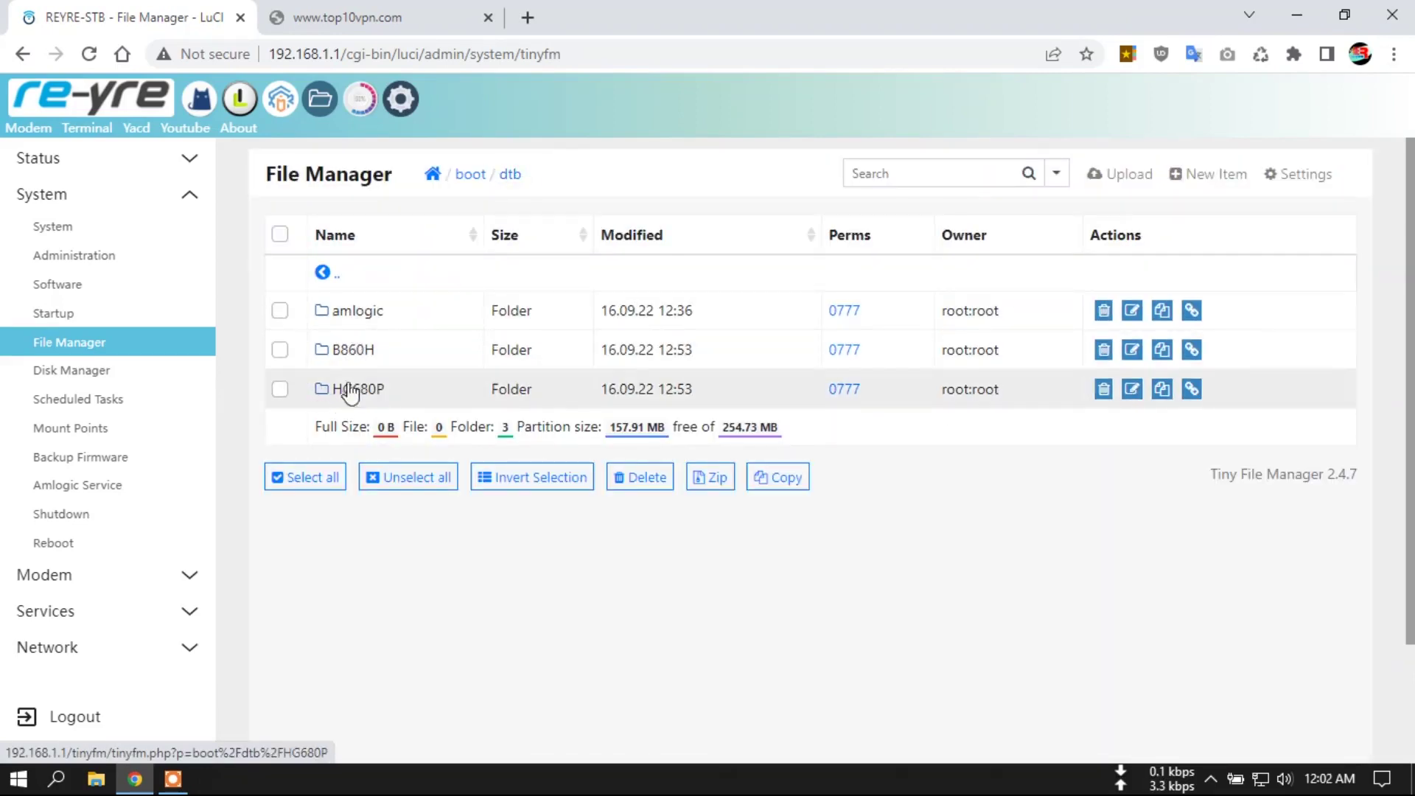
pyautogui.click(359, 391)
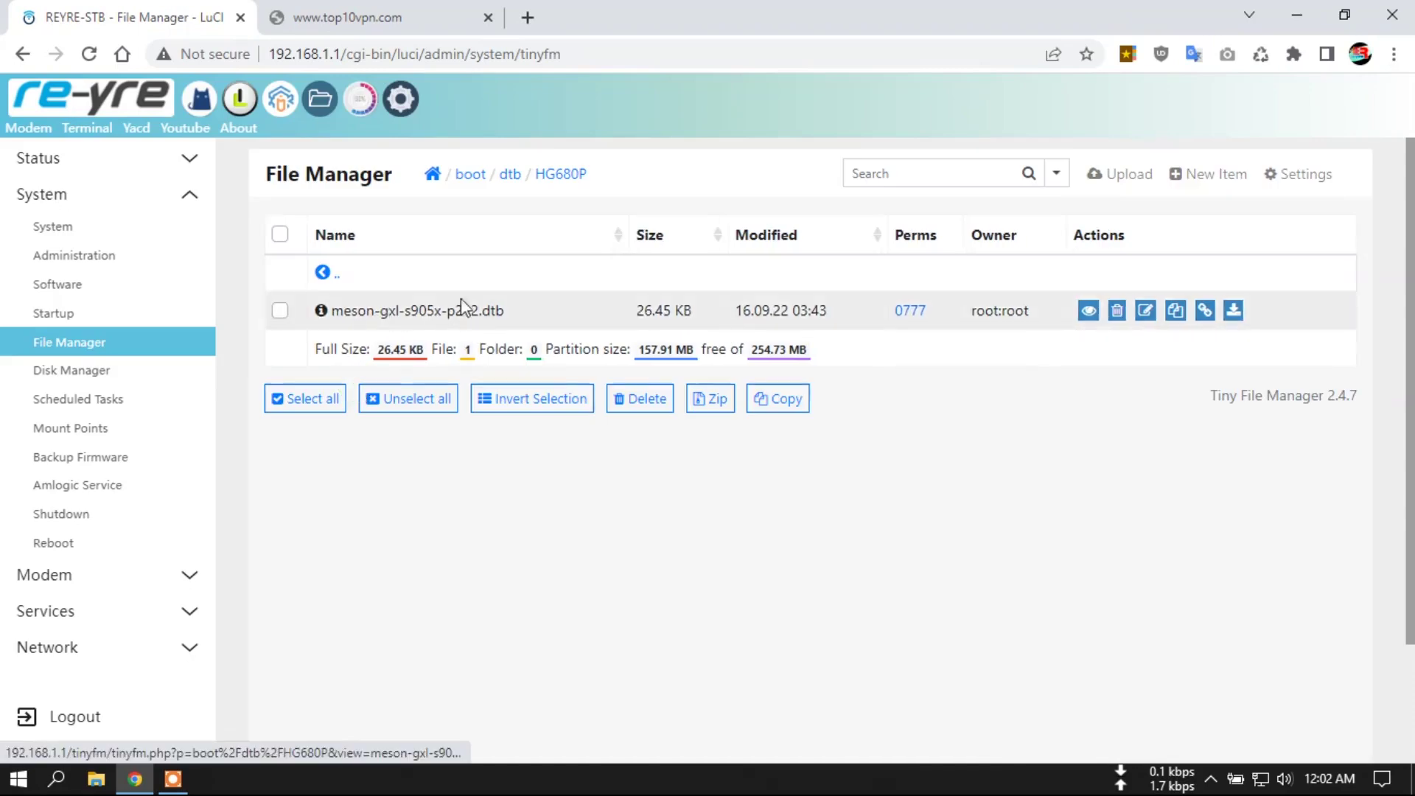
pyautogui.click(510, 177)
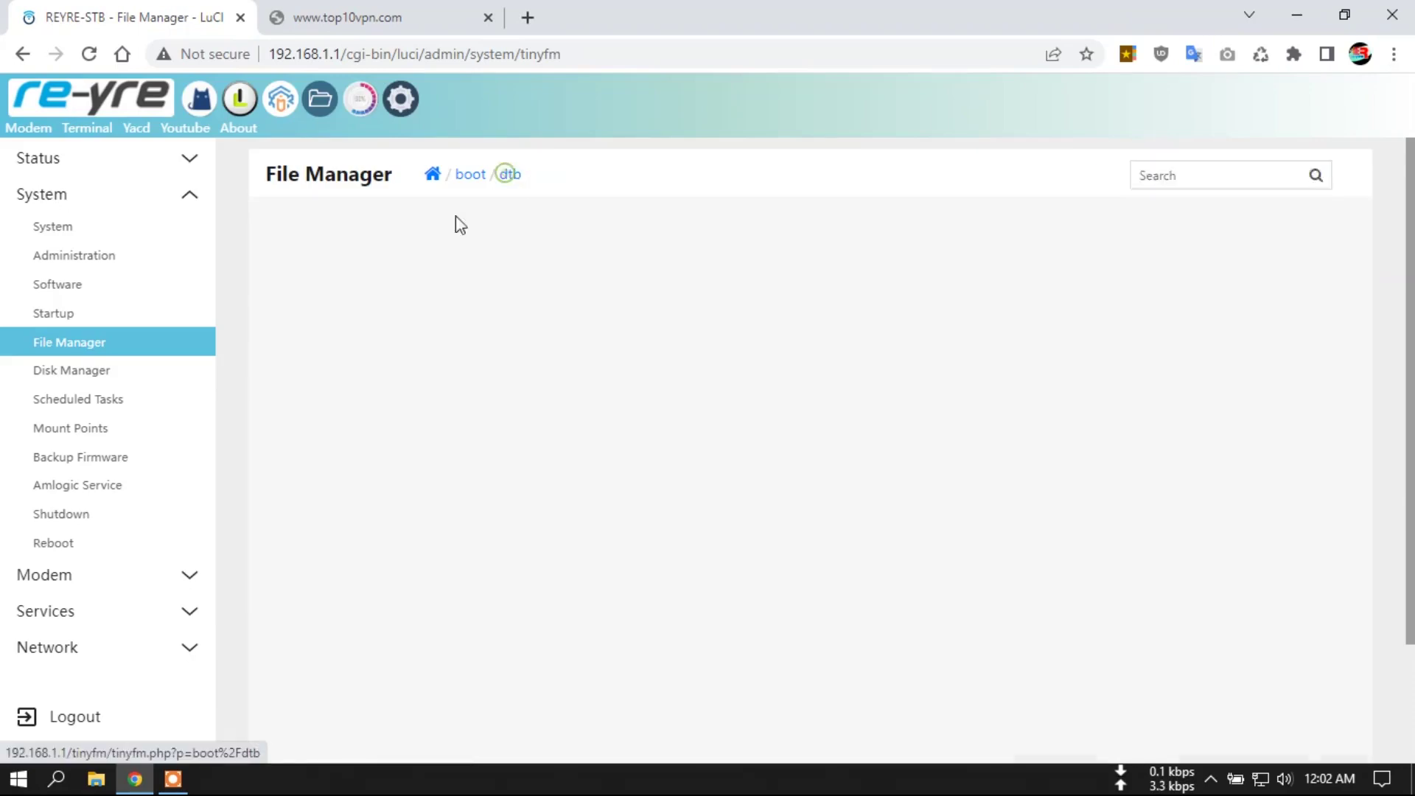
pyautogui.click(359, 312)
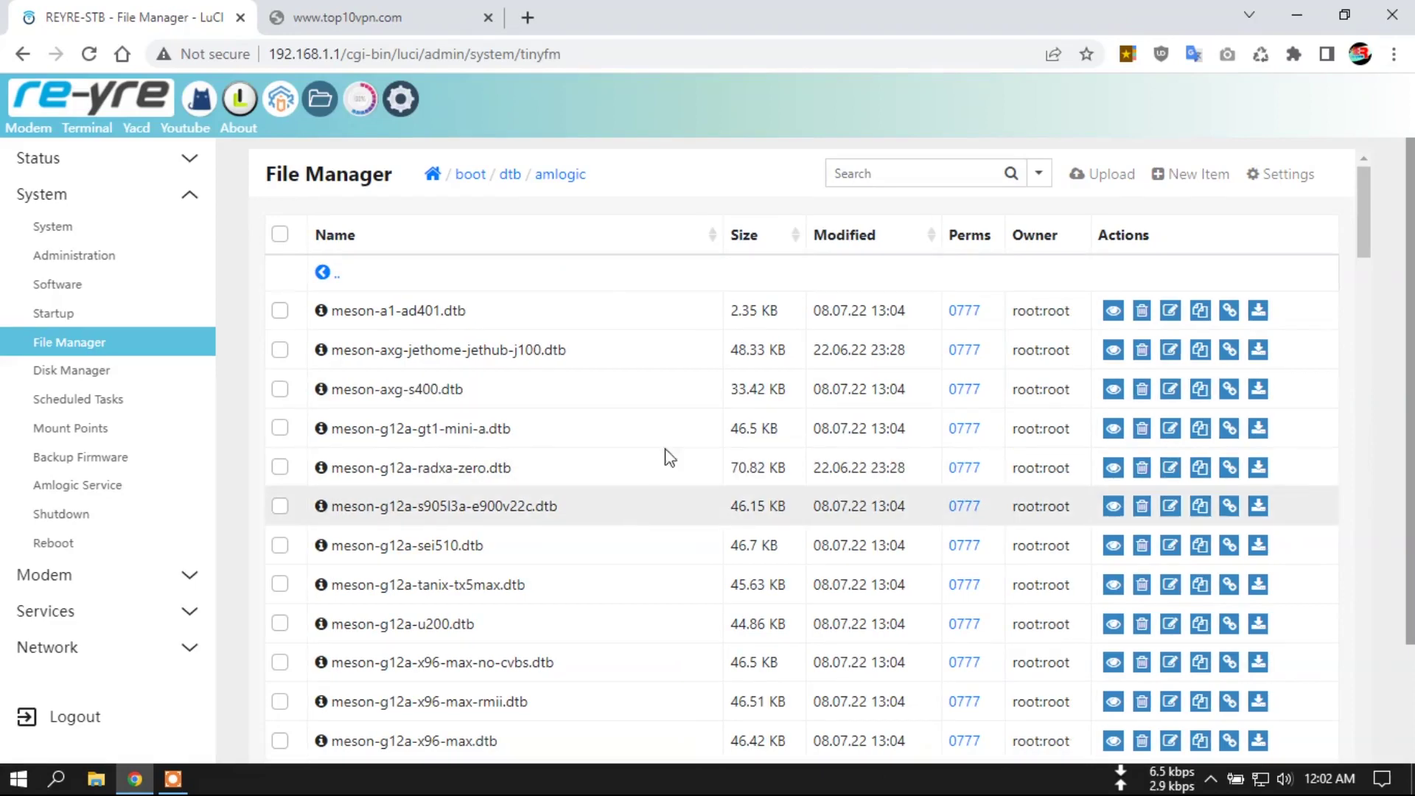
pyautogui.click(433, 180)
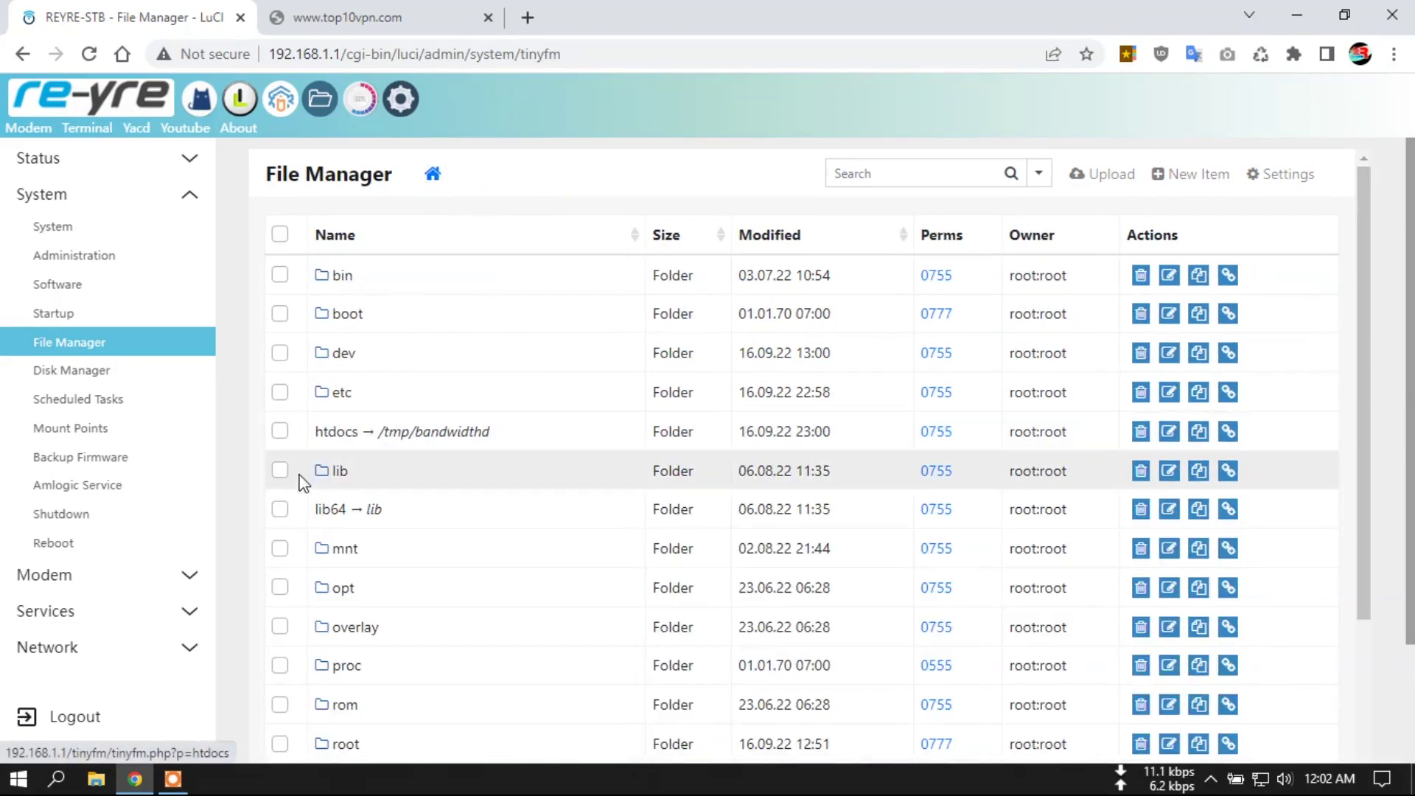
pyautogui.scroll(-3, 508, 538)
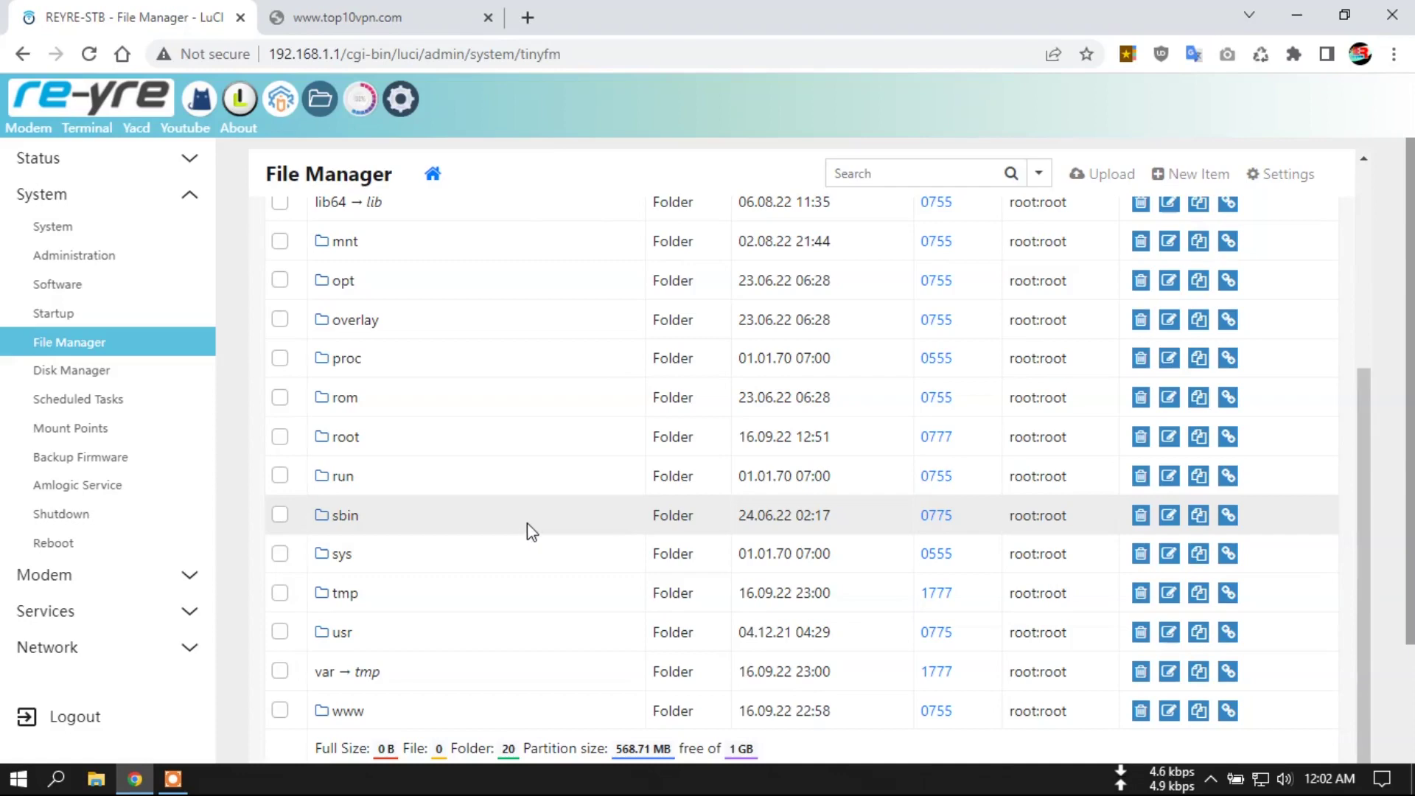
# Show the Network Wireless overview, and review the Status Overview page from System down to Associated Stations
pyautogui.click(101, 647)
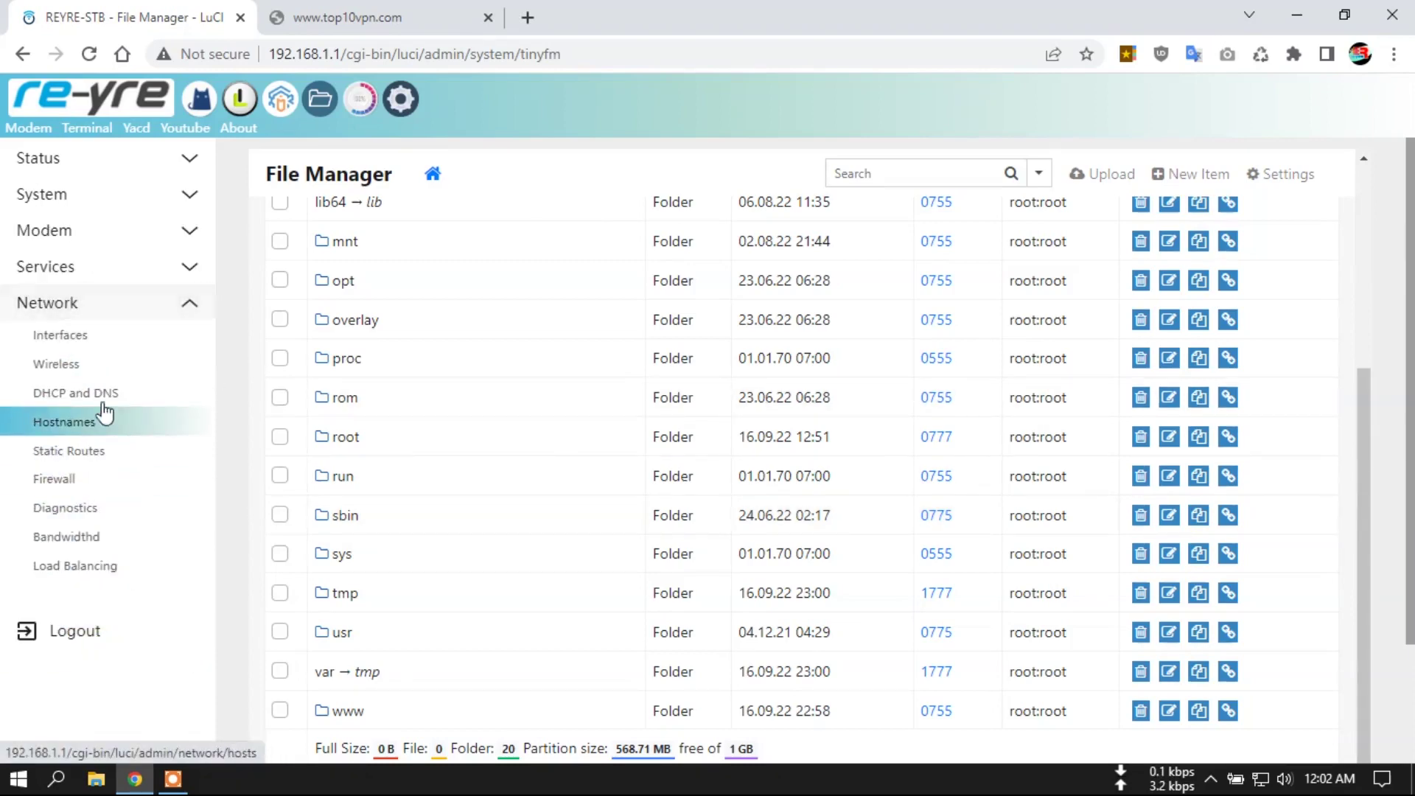
pyautogui.click(66, 364)
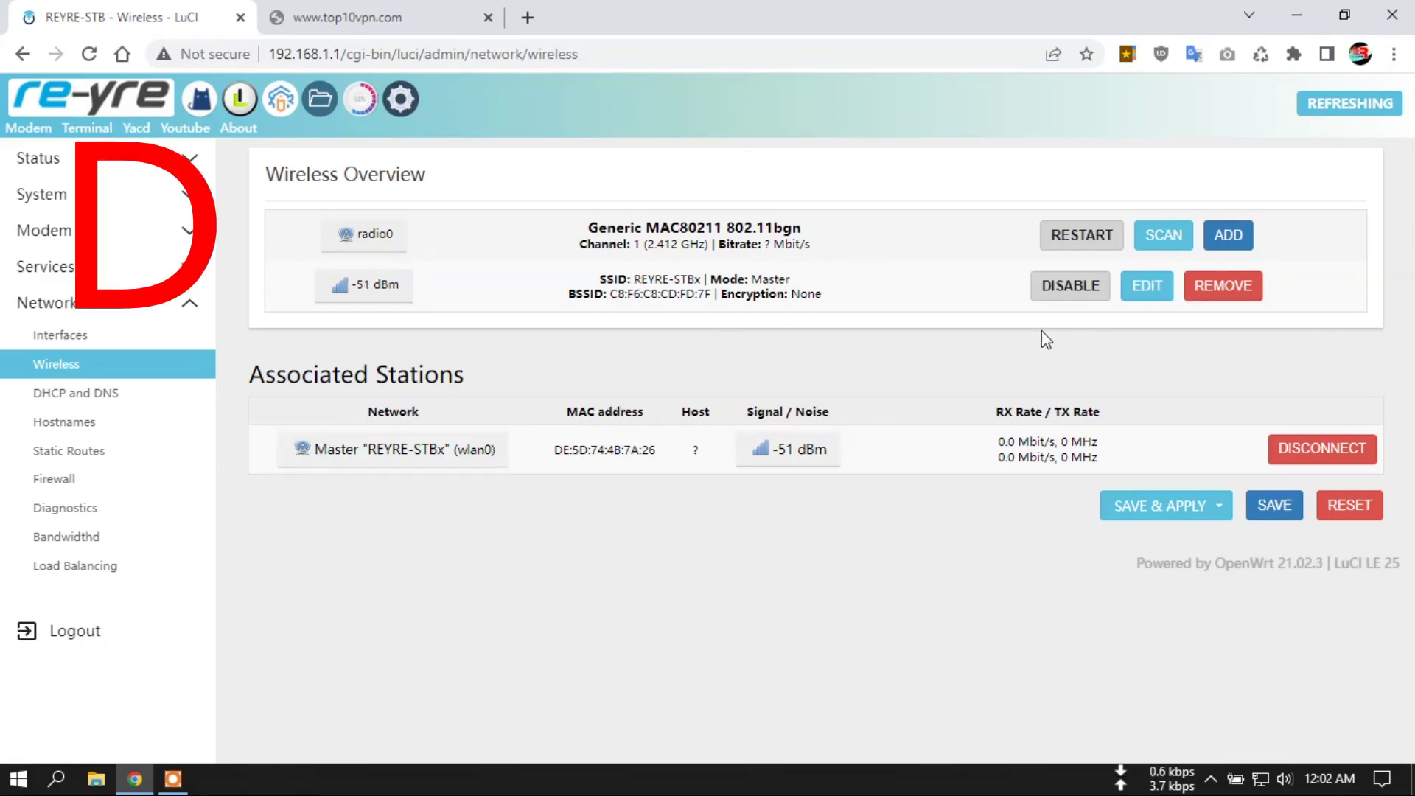
pyautogui.click(86, 102)
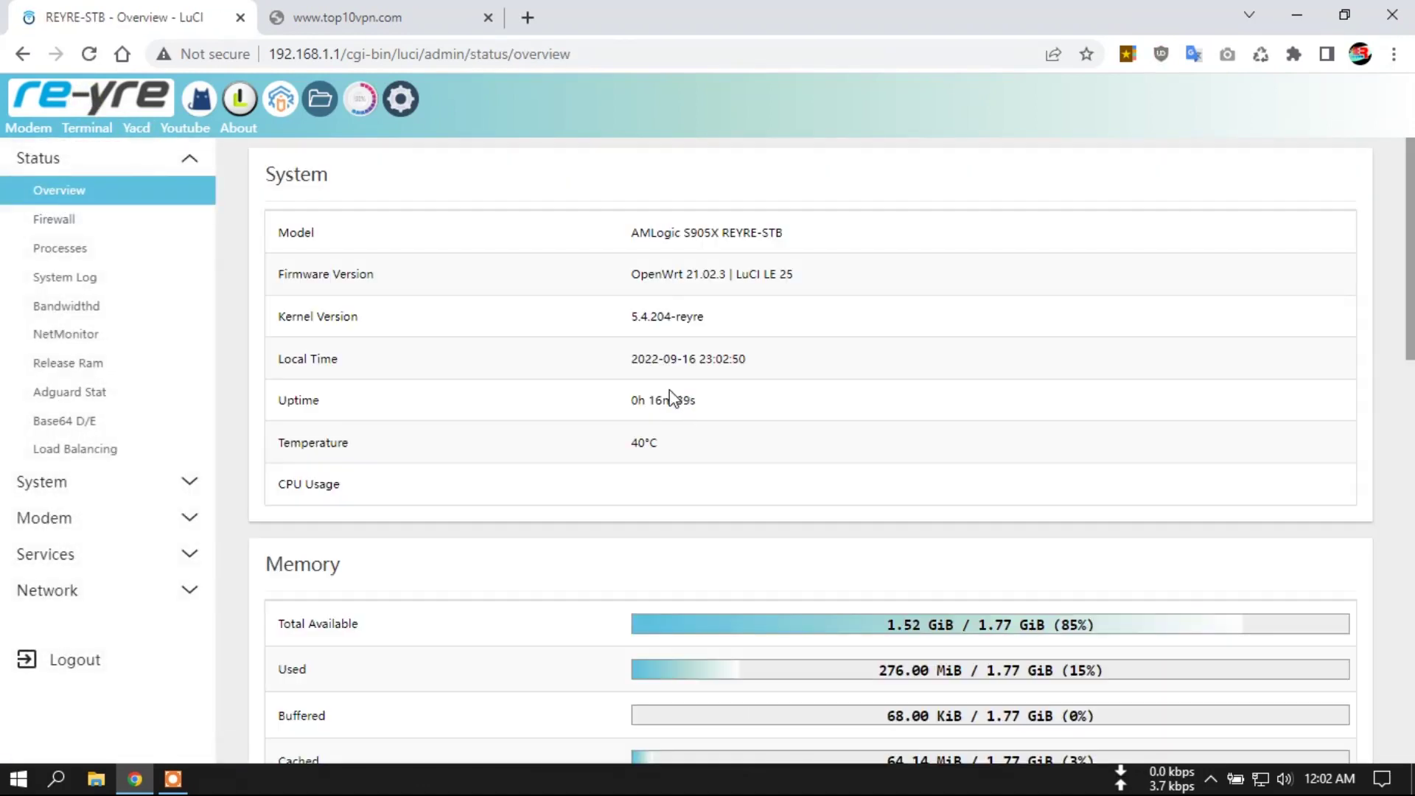
pyautogui.scroll(-4, 780, 427)
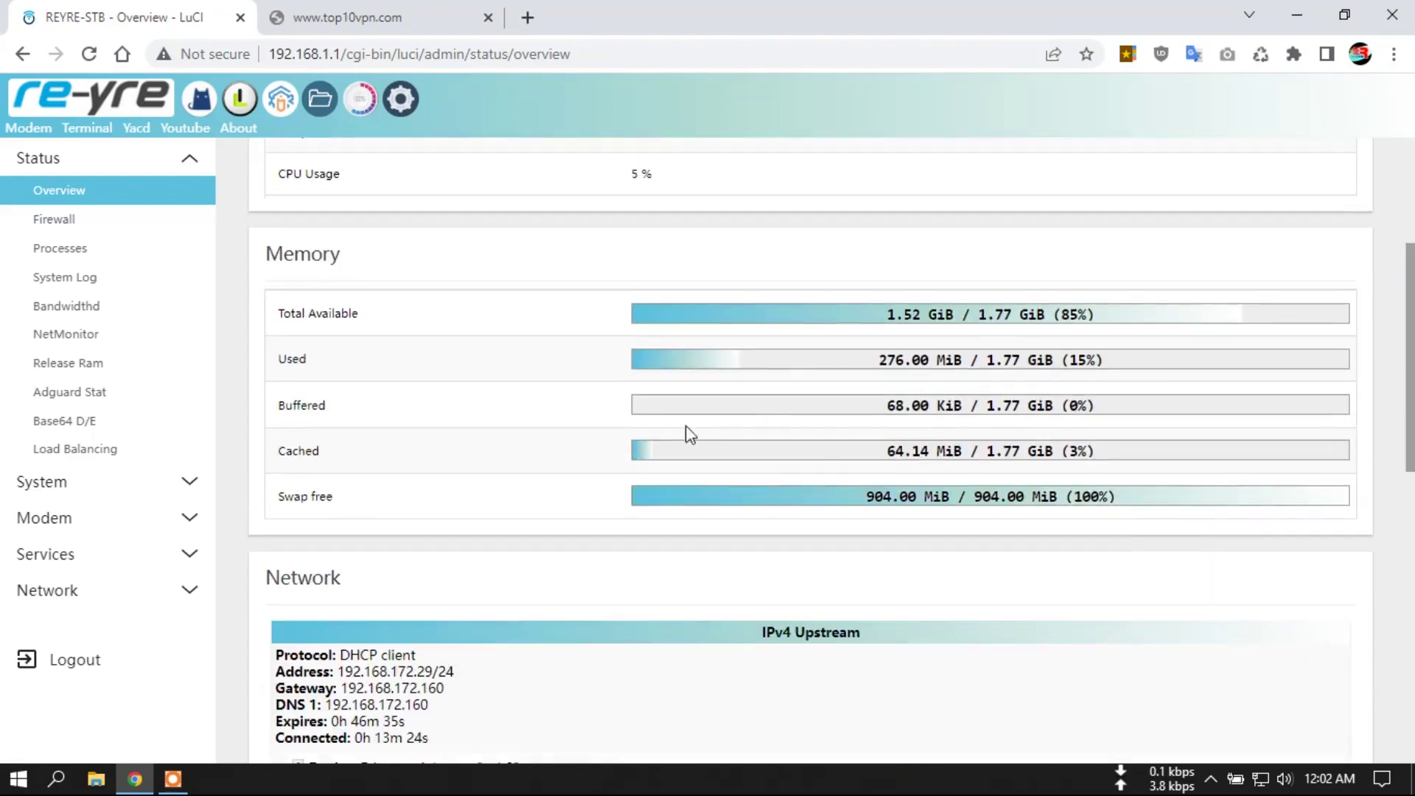
pyautogui.scroll(-10, 864, 457)
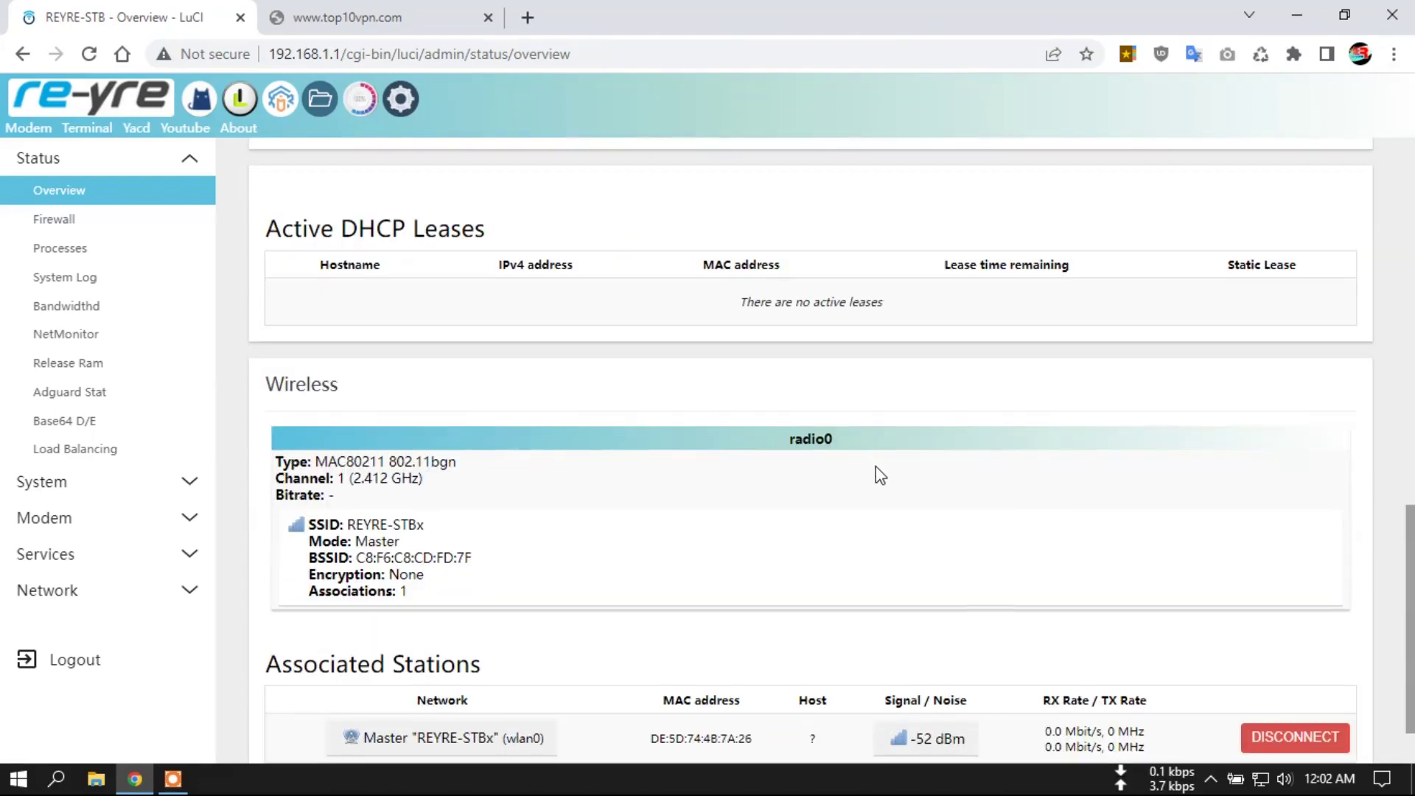
pyautogui.scroll(-1, 877, 474)
pyautogui.scroll(6, 840, 542)
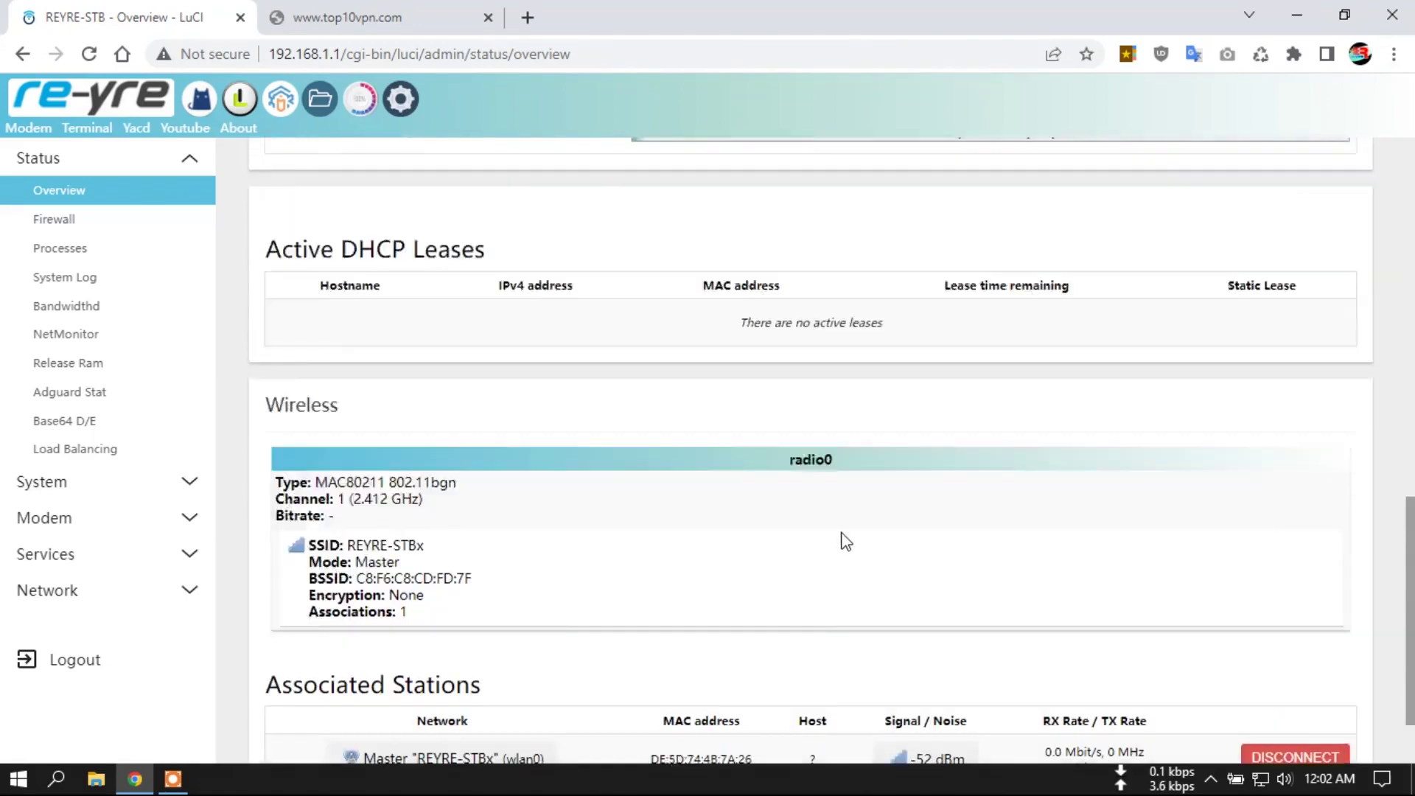
pyautogui.scroll(7, 842, 532)
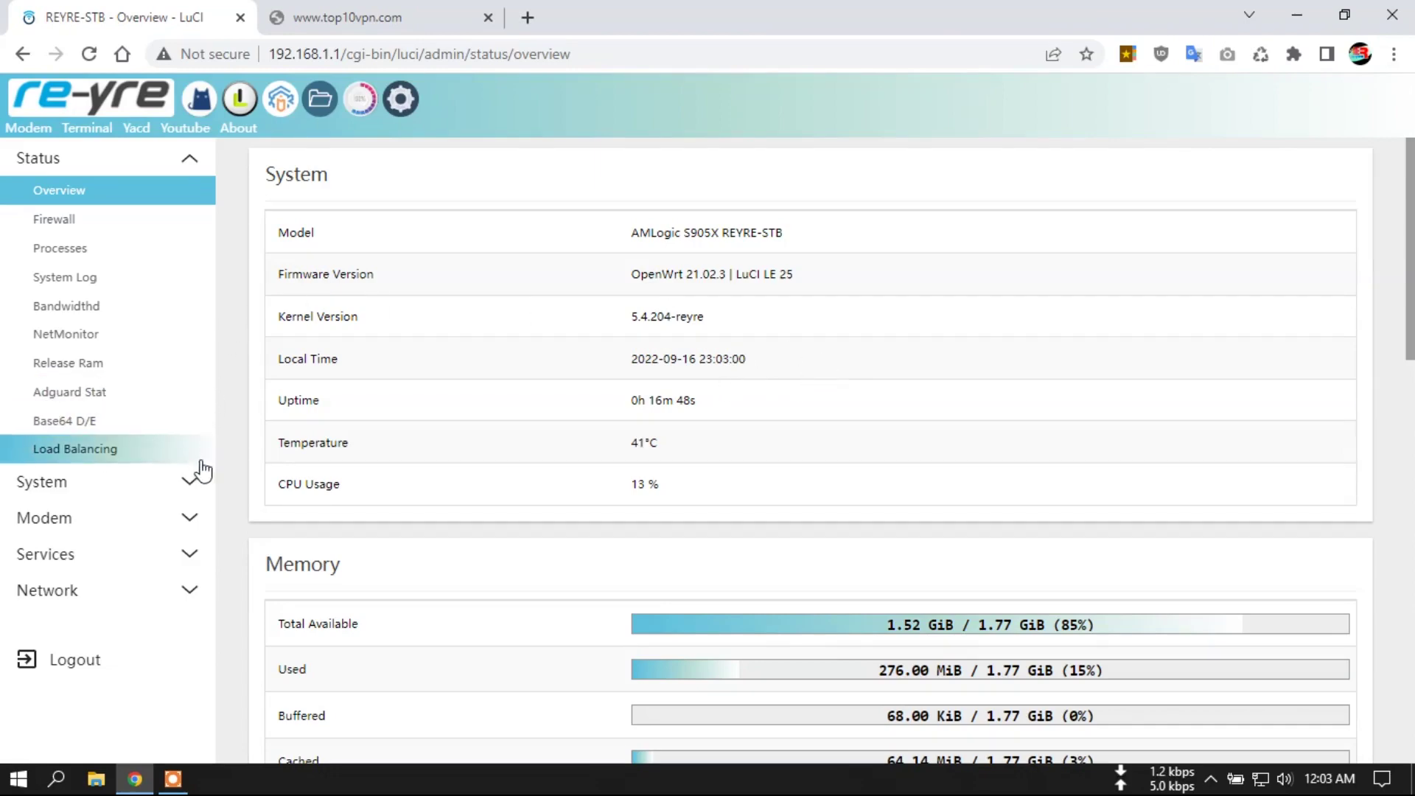
# Open the etc/modules.d folder in the router's File Manager
pyautogui.click(130, 483)
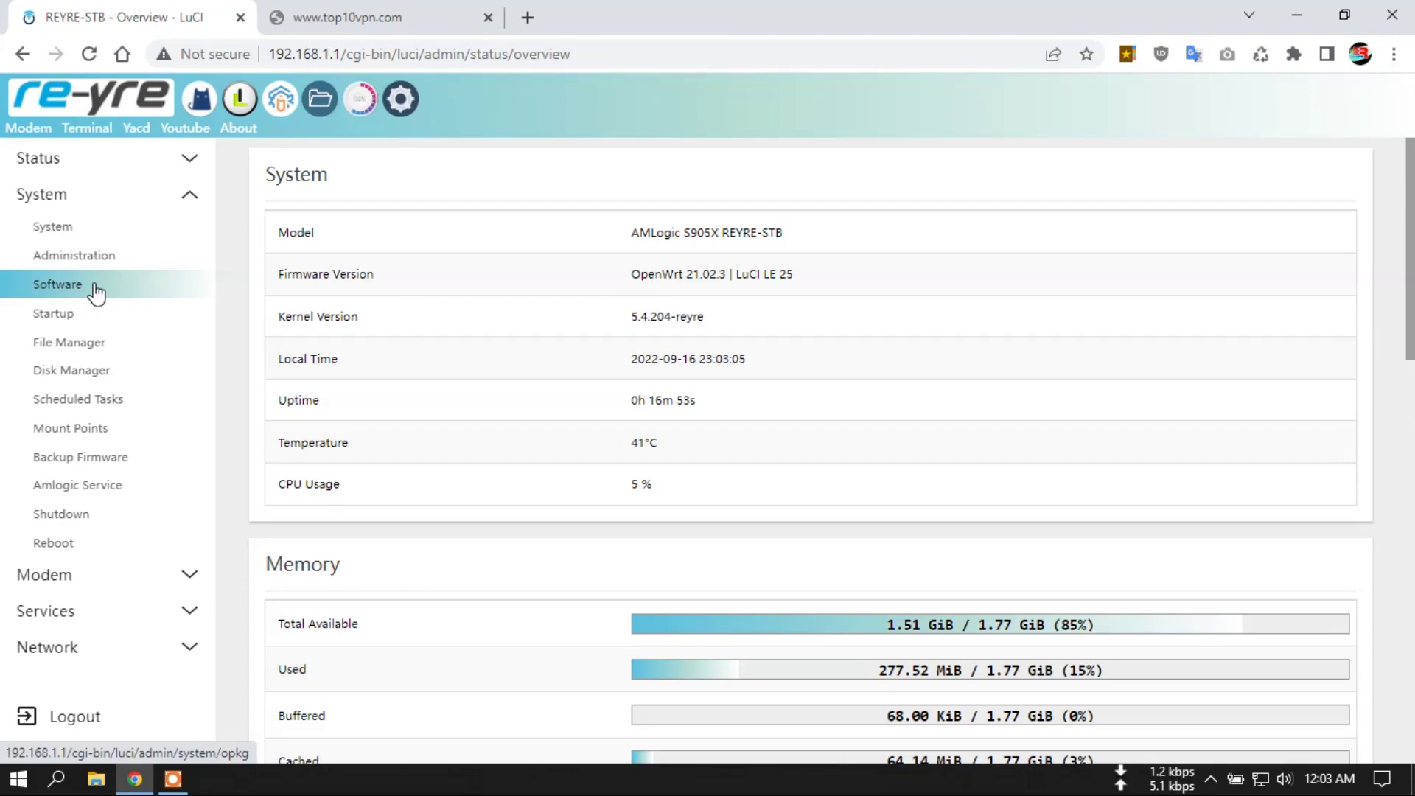
pyautogui.click(101, 341)
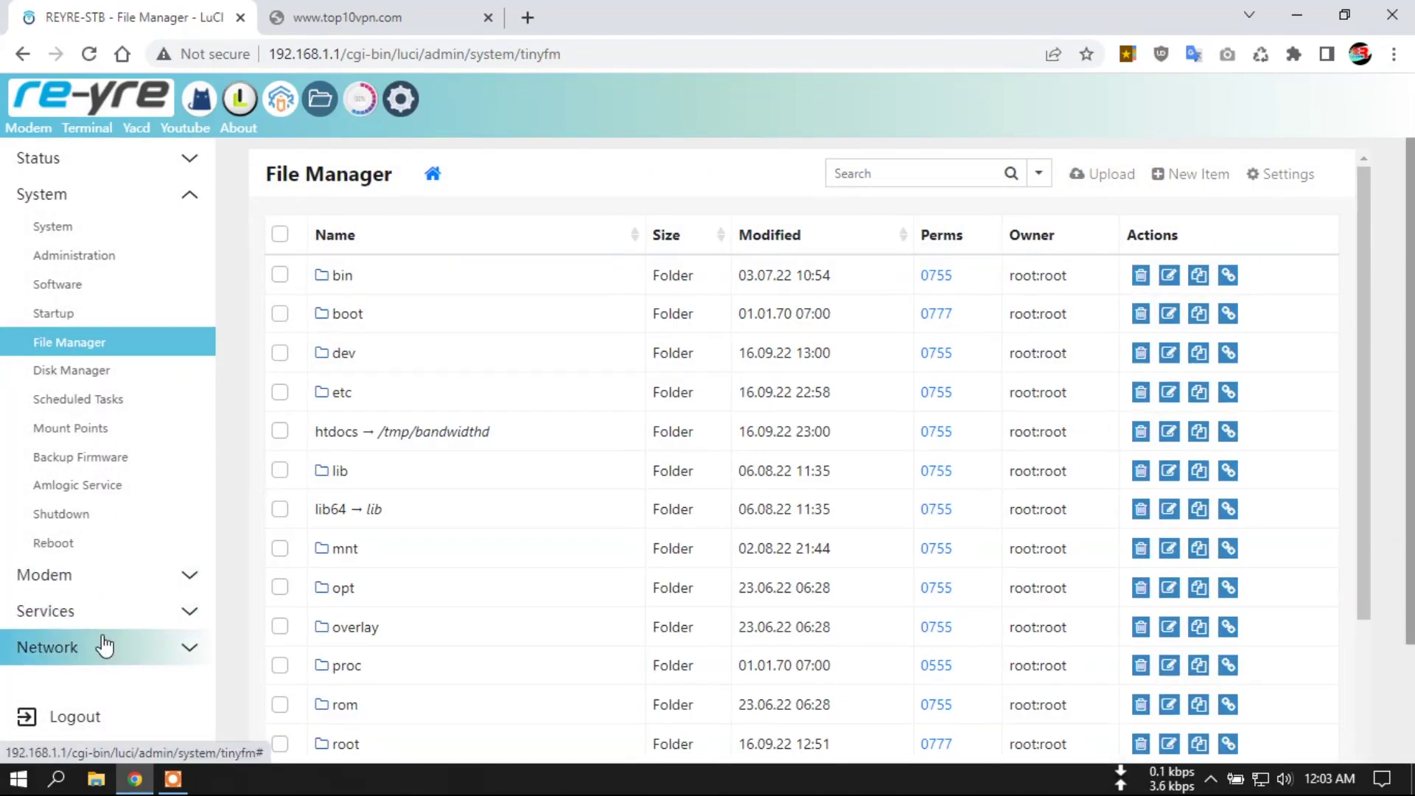
pyautogui.click(104, 645)
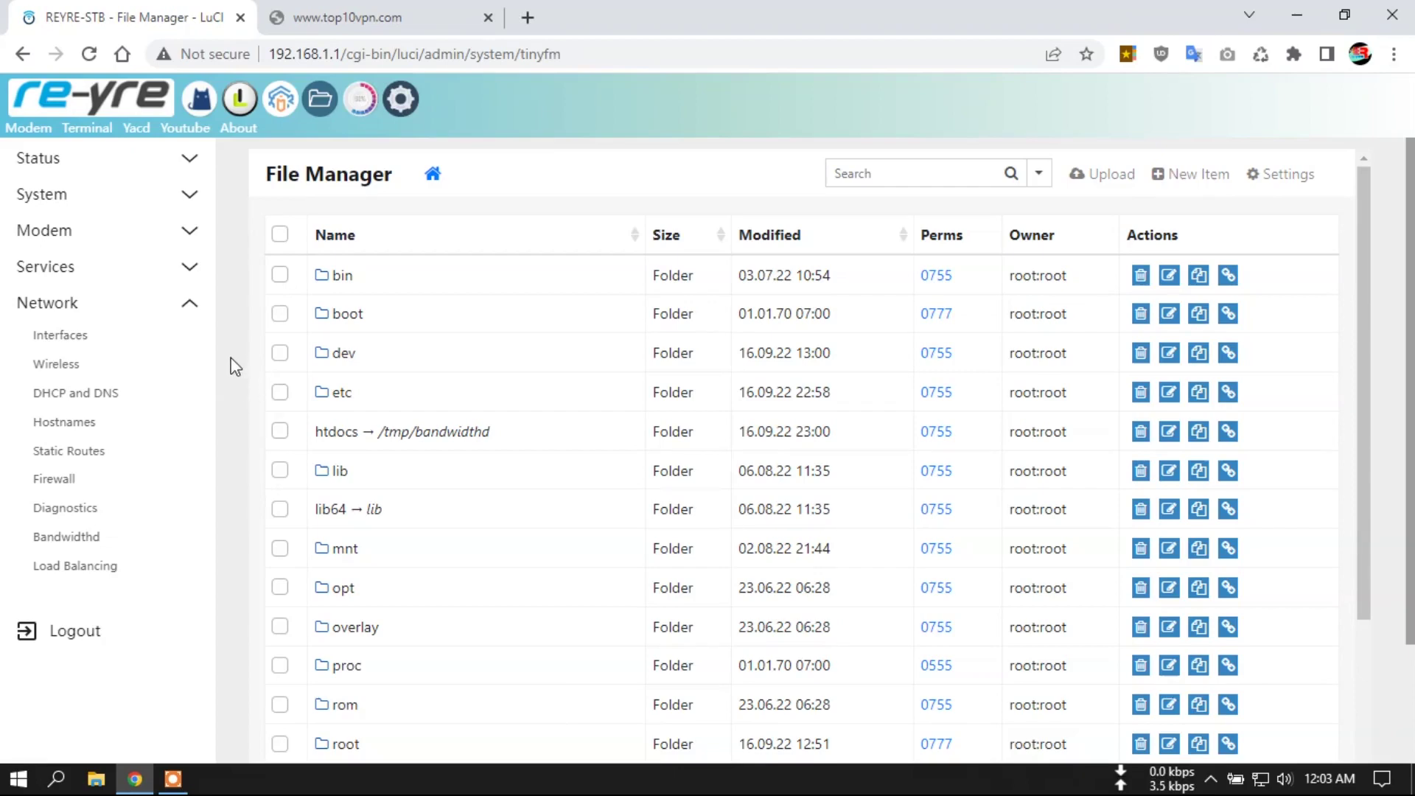
pyautogui.click(342, 394)
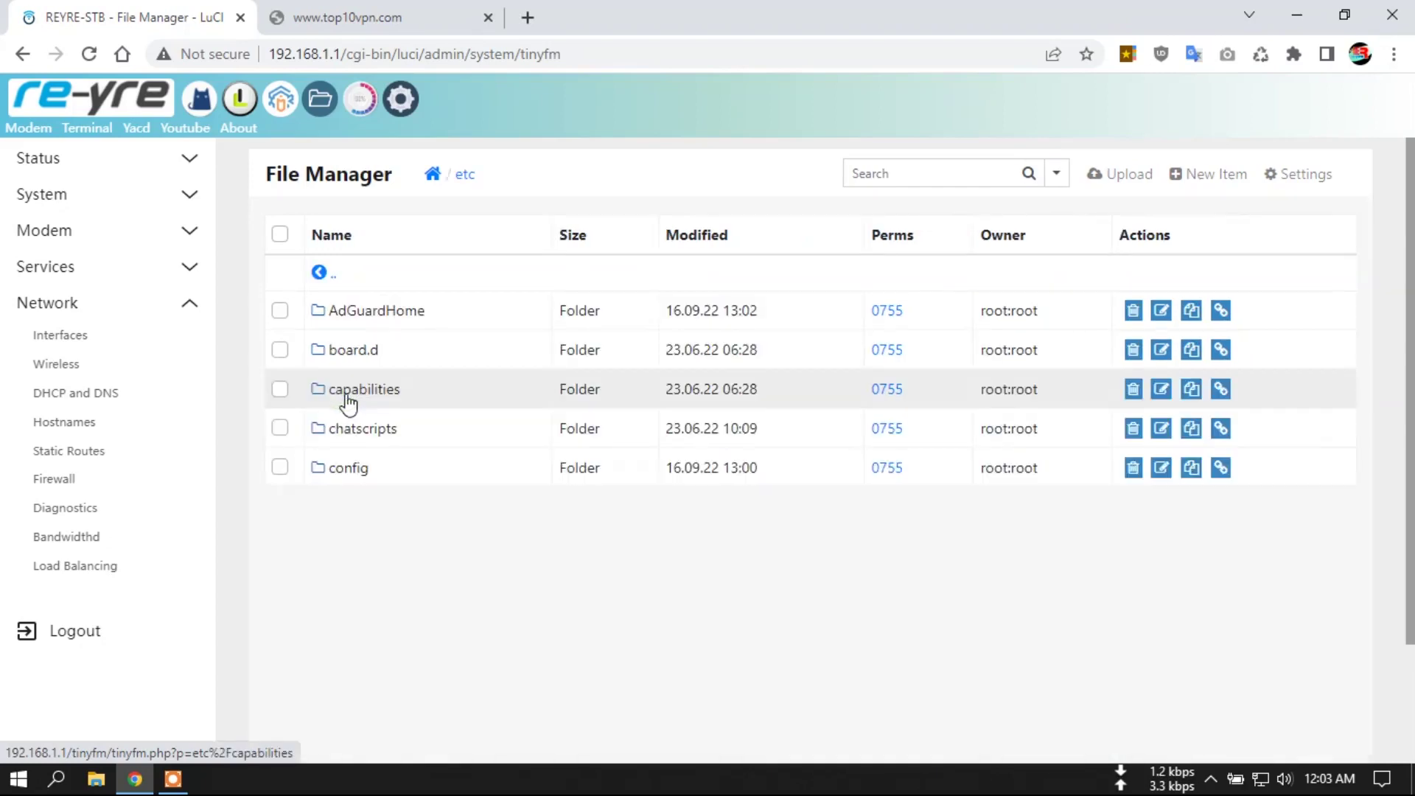
pyautogui.scroll(-5, 484, 474)
pyautogui.scroll(-3, 487, 473)
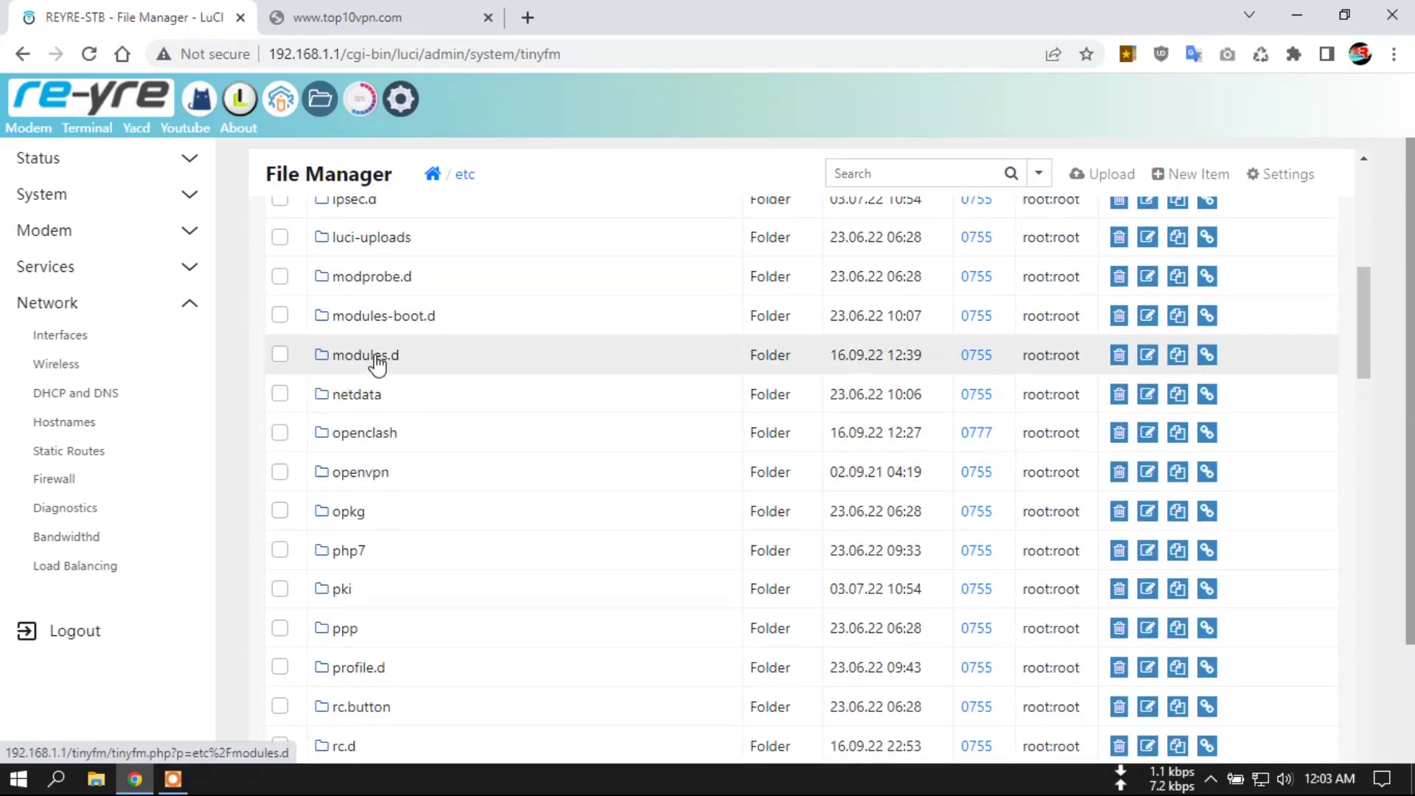
pyautogui.click(376, 357)
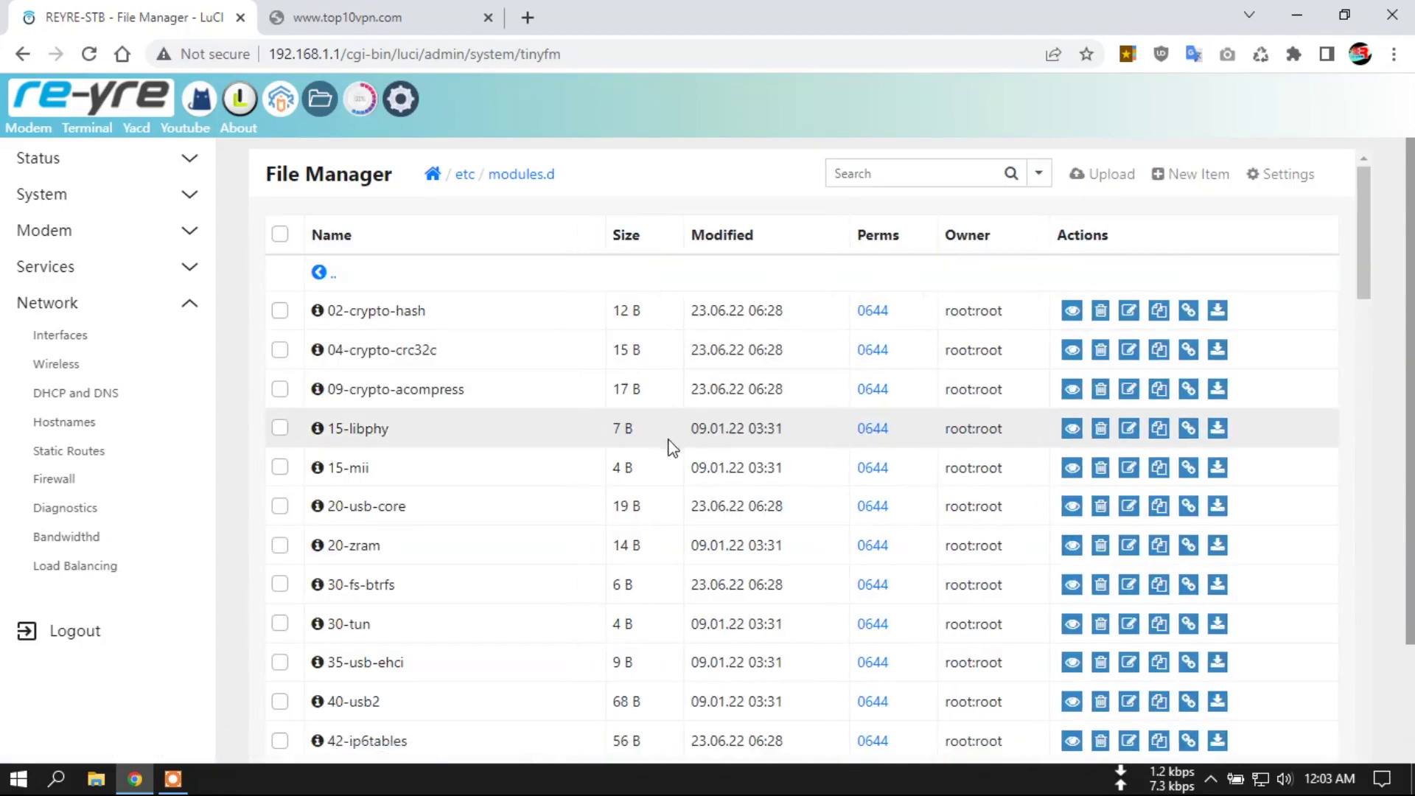
# Look through the kernel module files in etc/modules.d and select the 8189fs file
pyautogui.scroll(-4, 669, 444)
pyautogui.scroll(-10, 489, 479)
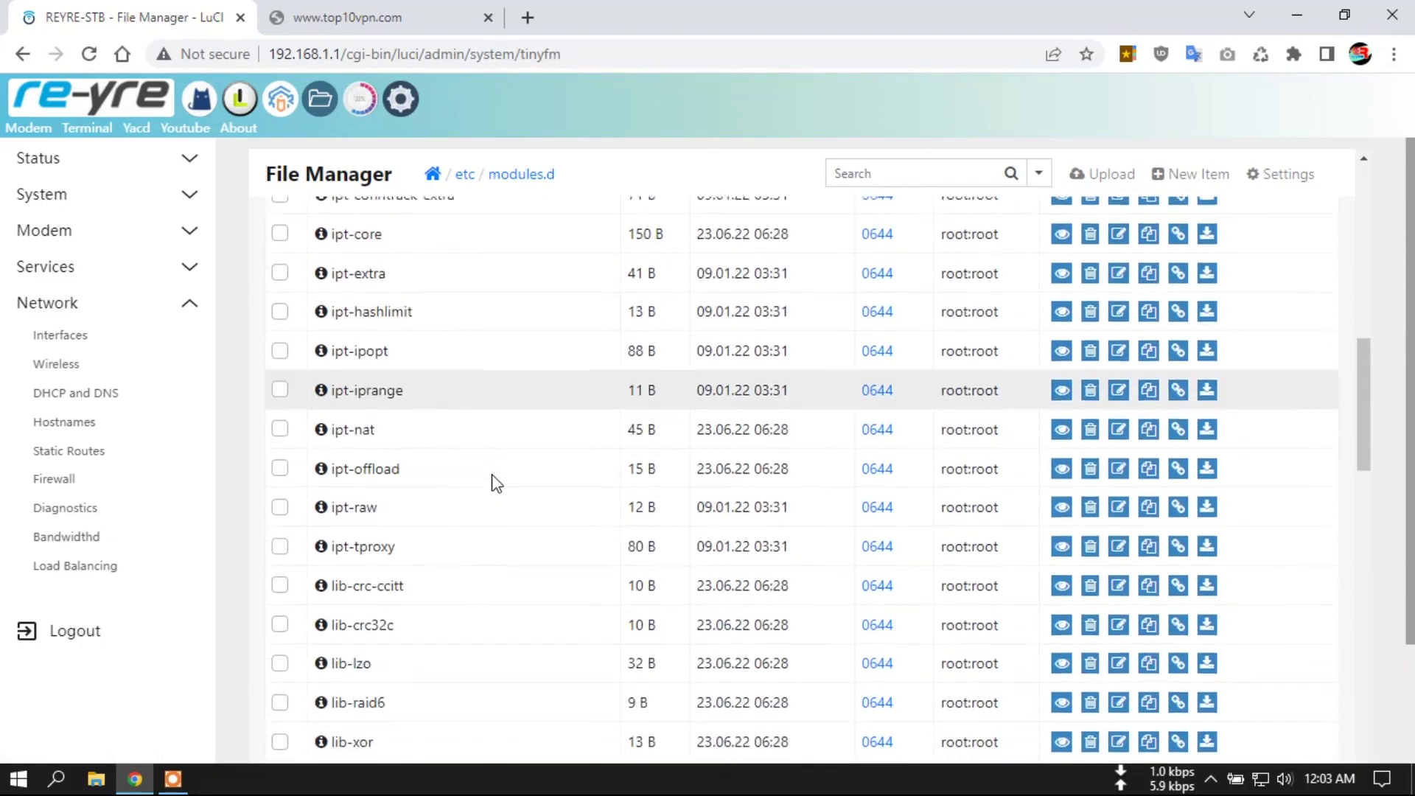
pyautogui.scroll(-8, 489, 479)
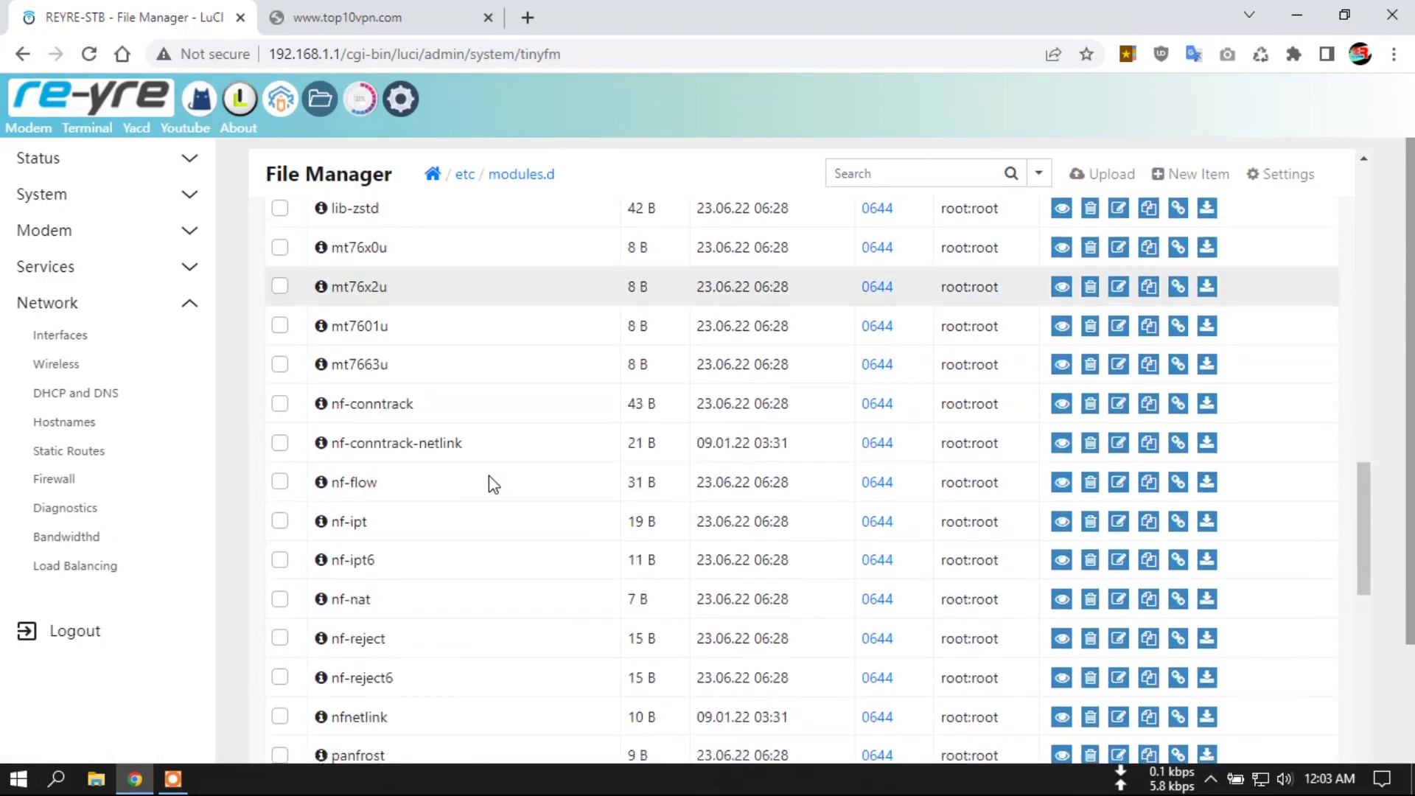
pyautogui.scroll(-6, 488, 476)
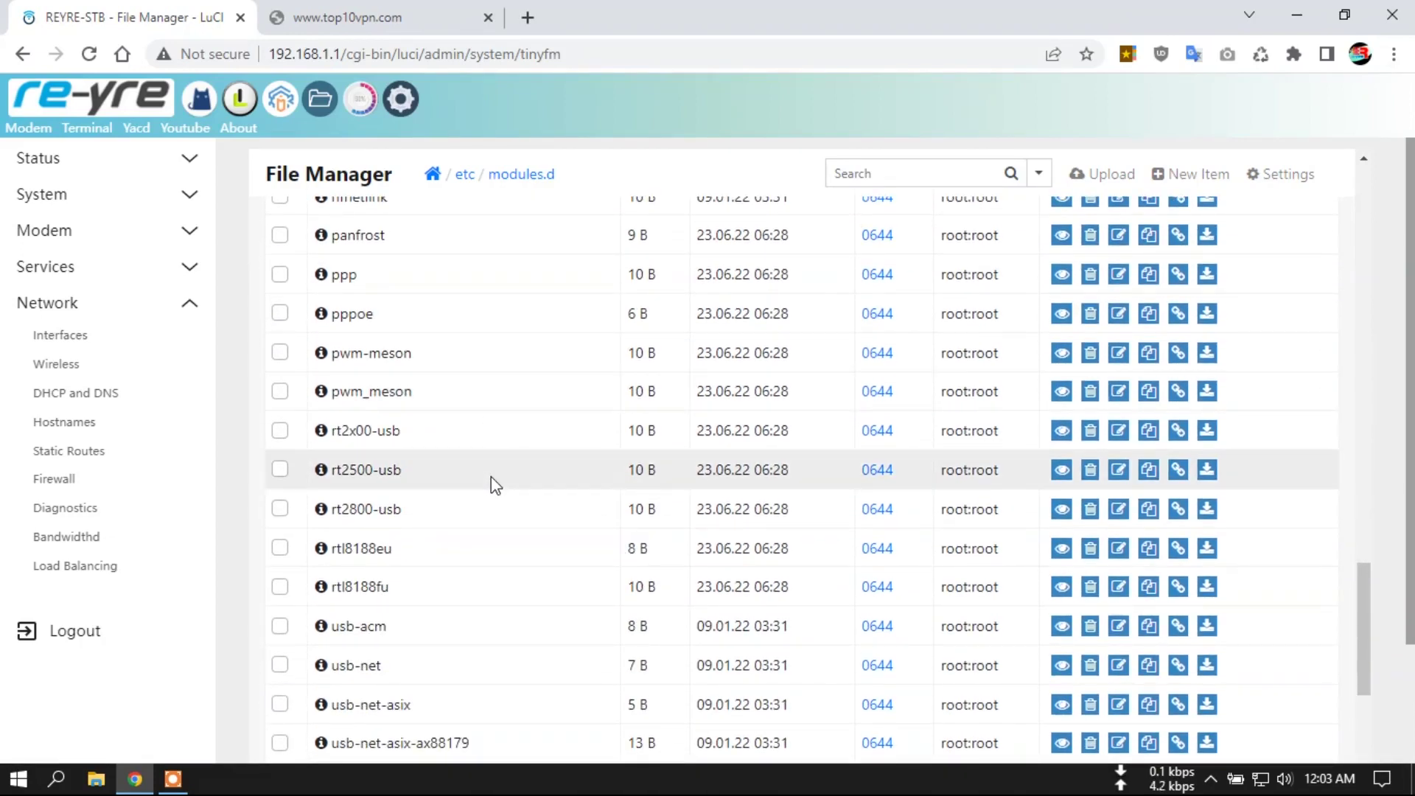
pyautogui.scroll(-3, 495, 484)
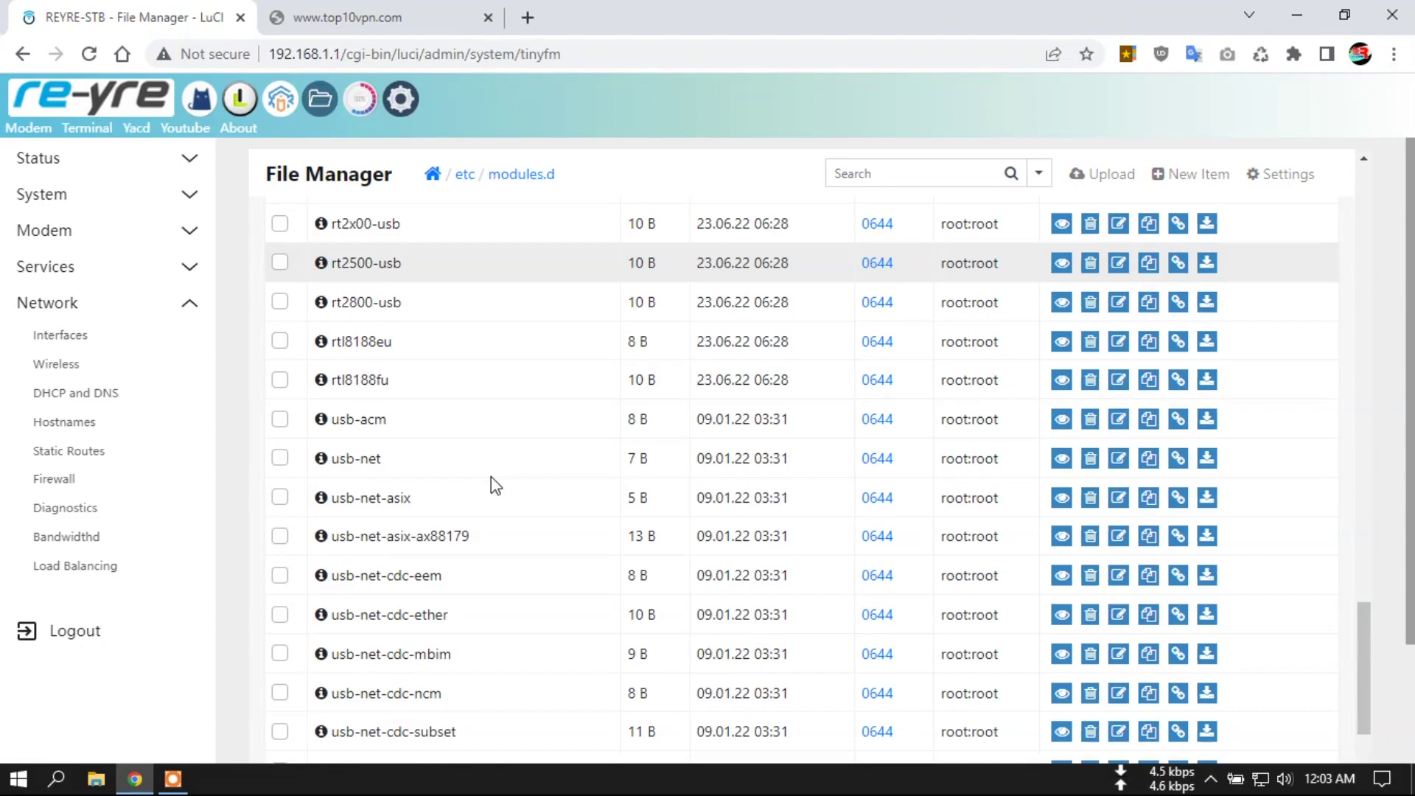
pyautogui.scroll(6, 495, 484)
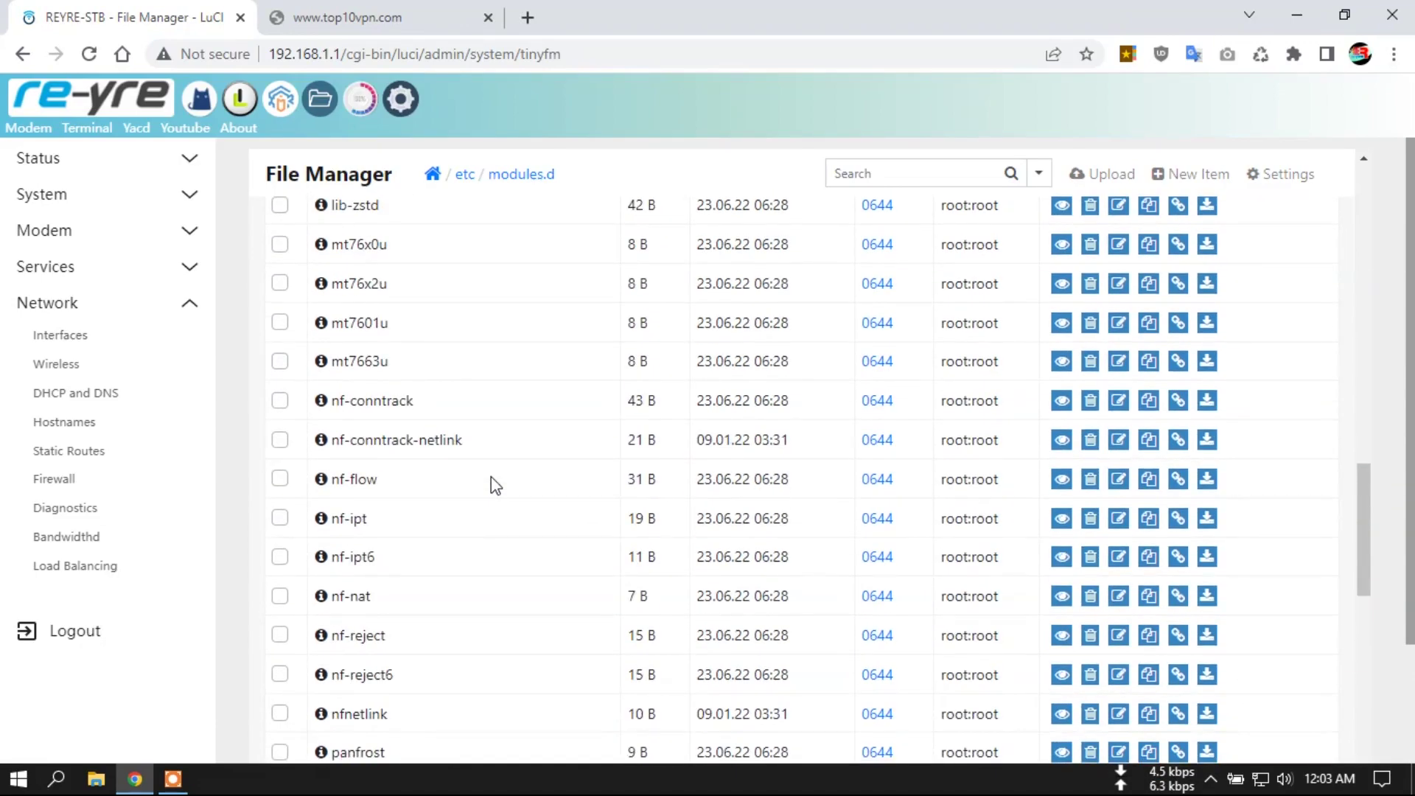
pyautogui.scroll(12, 495, 485)
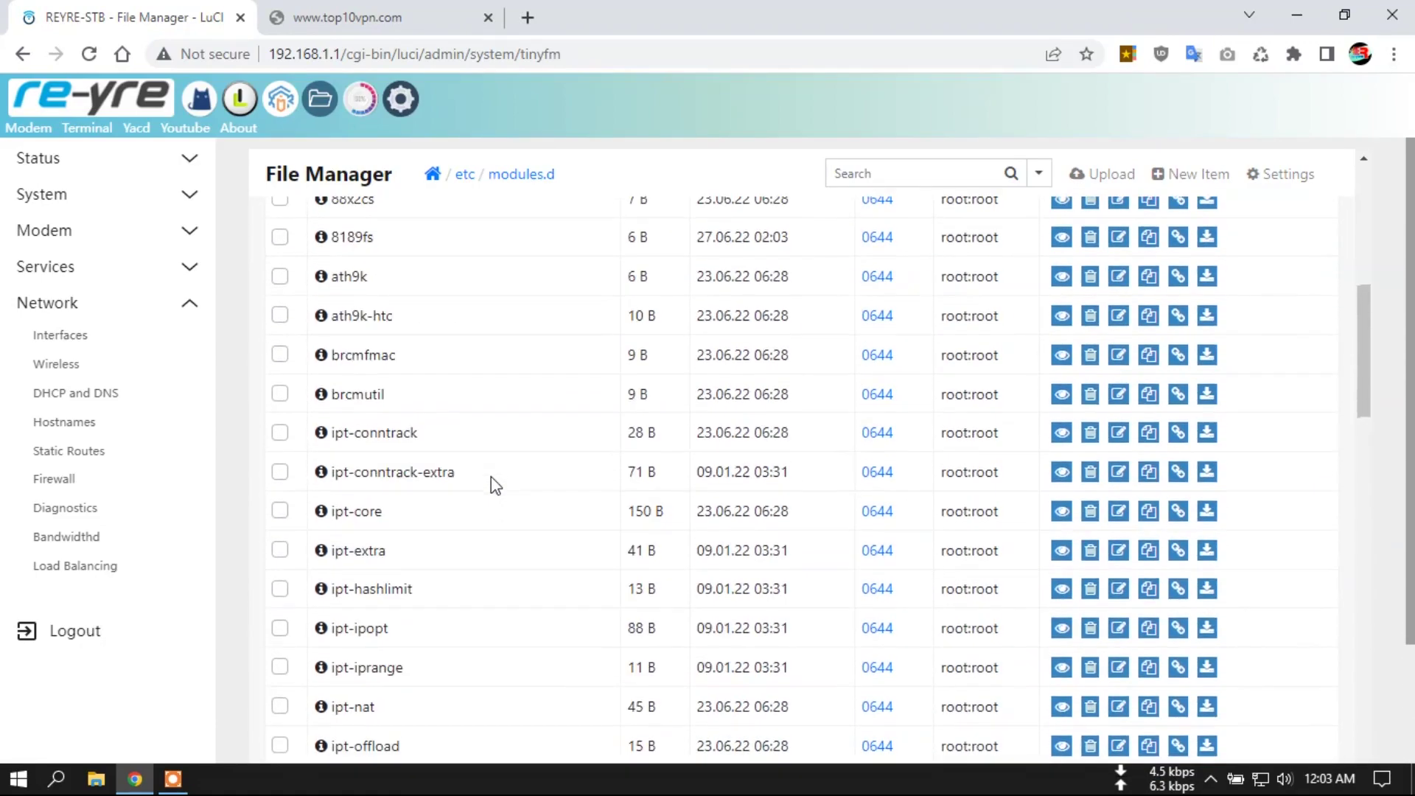
pyautogui.scroll(2, 494, 483)
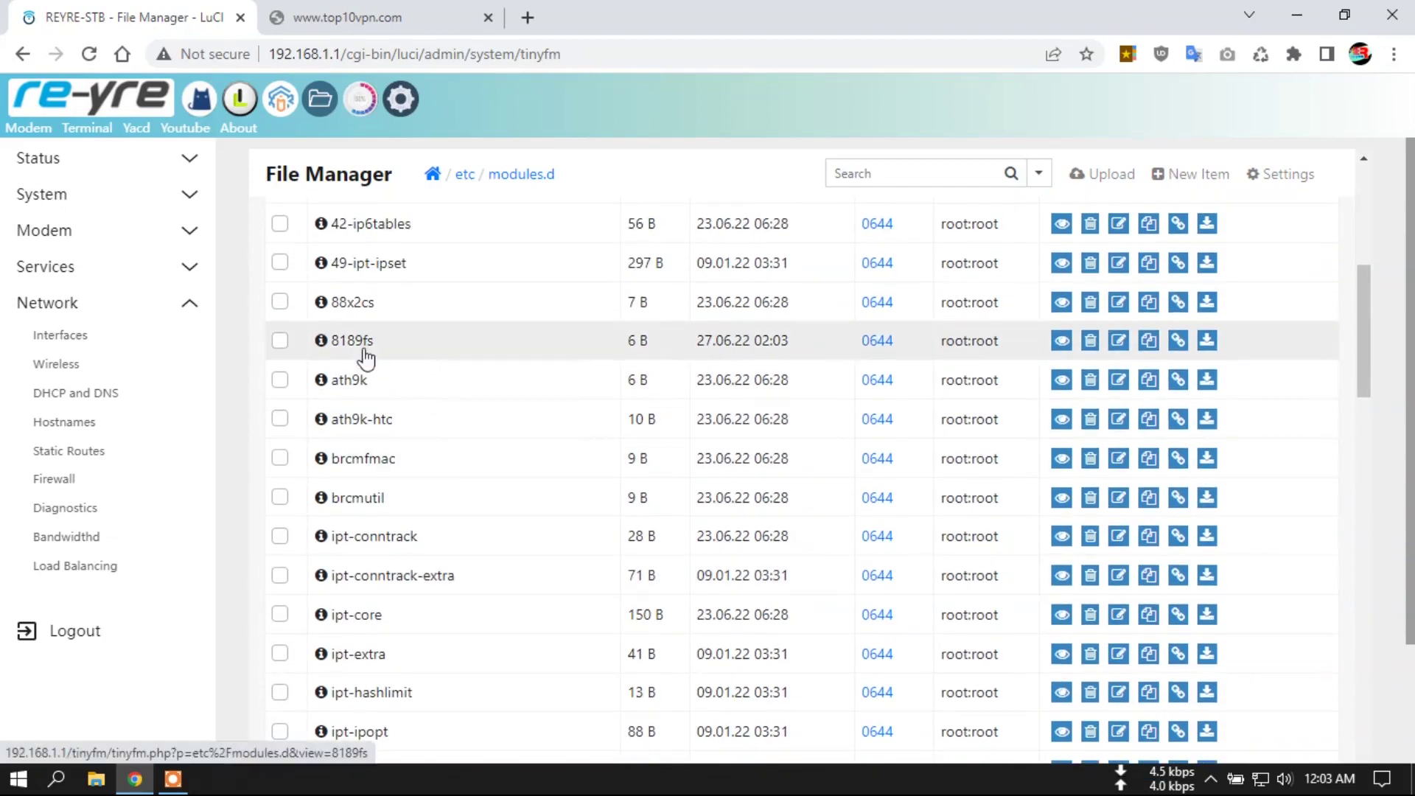
pyautogui.click(280, 341)
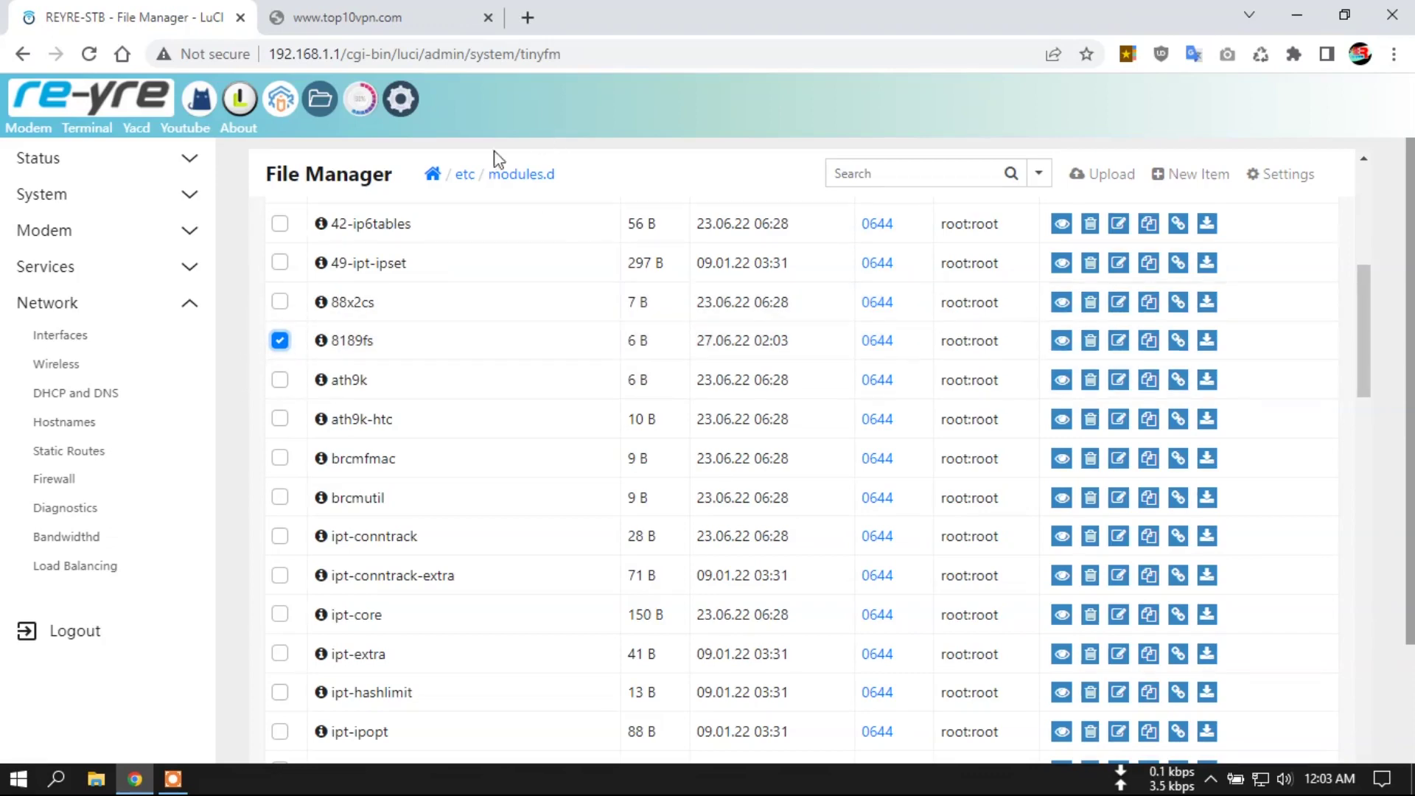
# Open the etc/config folder and look through its configuration files, down to wireless and zerotier
pyautogui.click(465, 176)
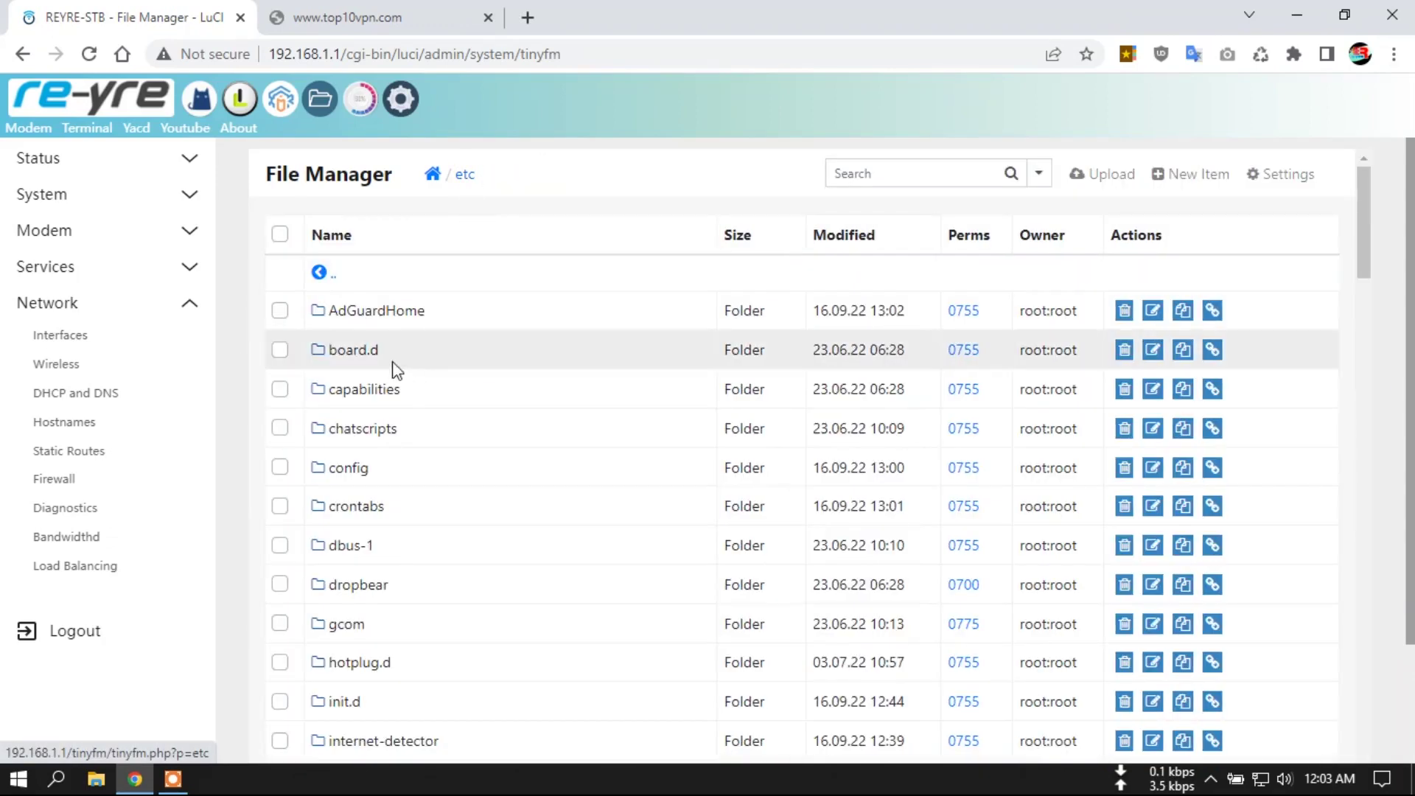
pyautogui.click(361, 469)
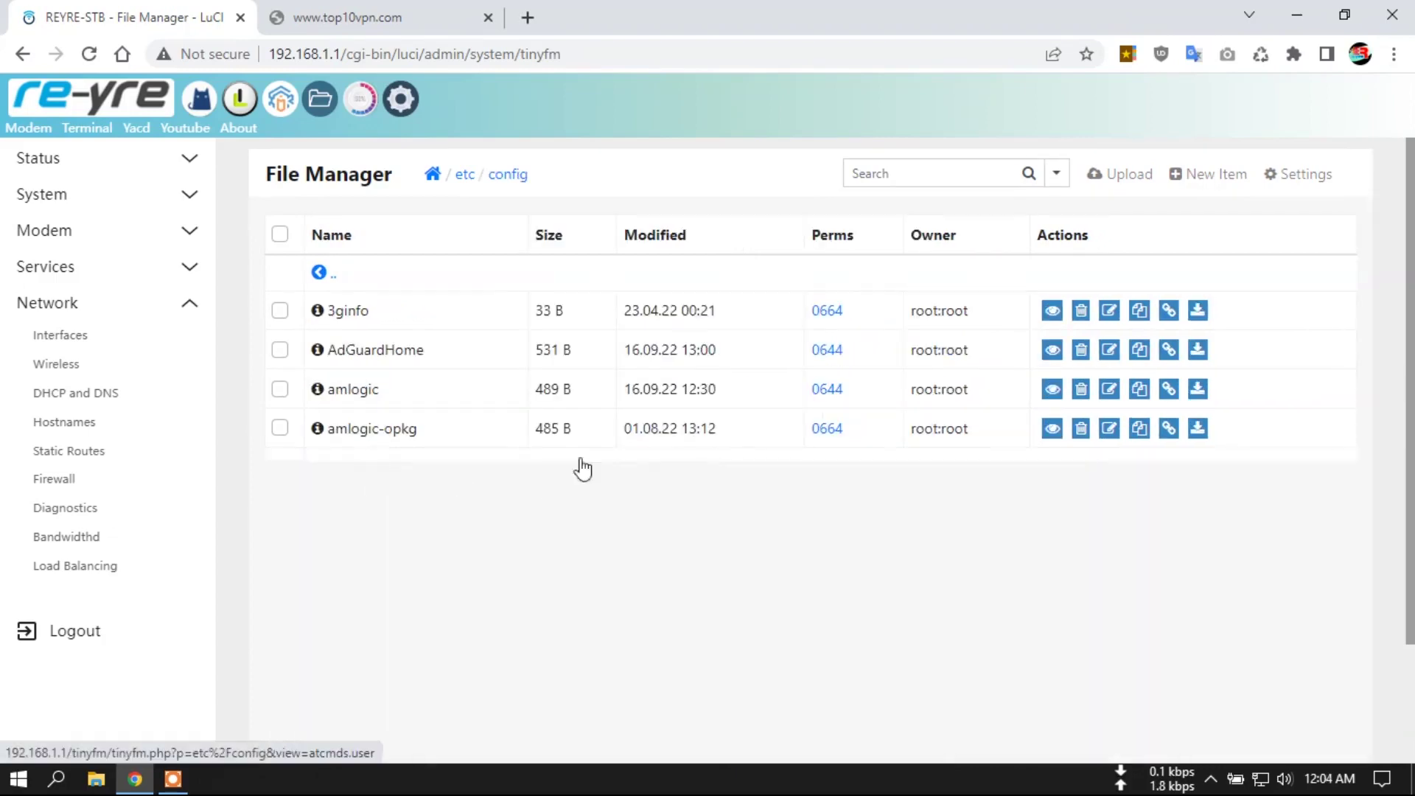
pyautogui.scroll(-10, 518, 575)
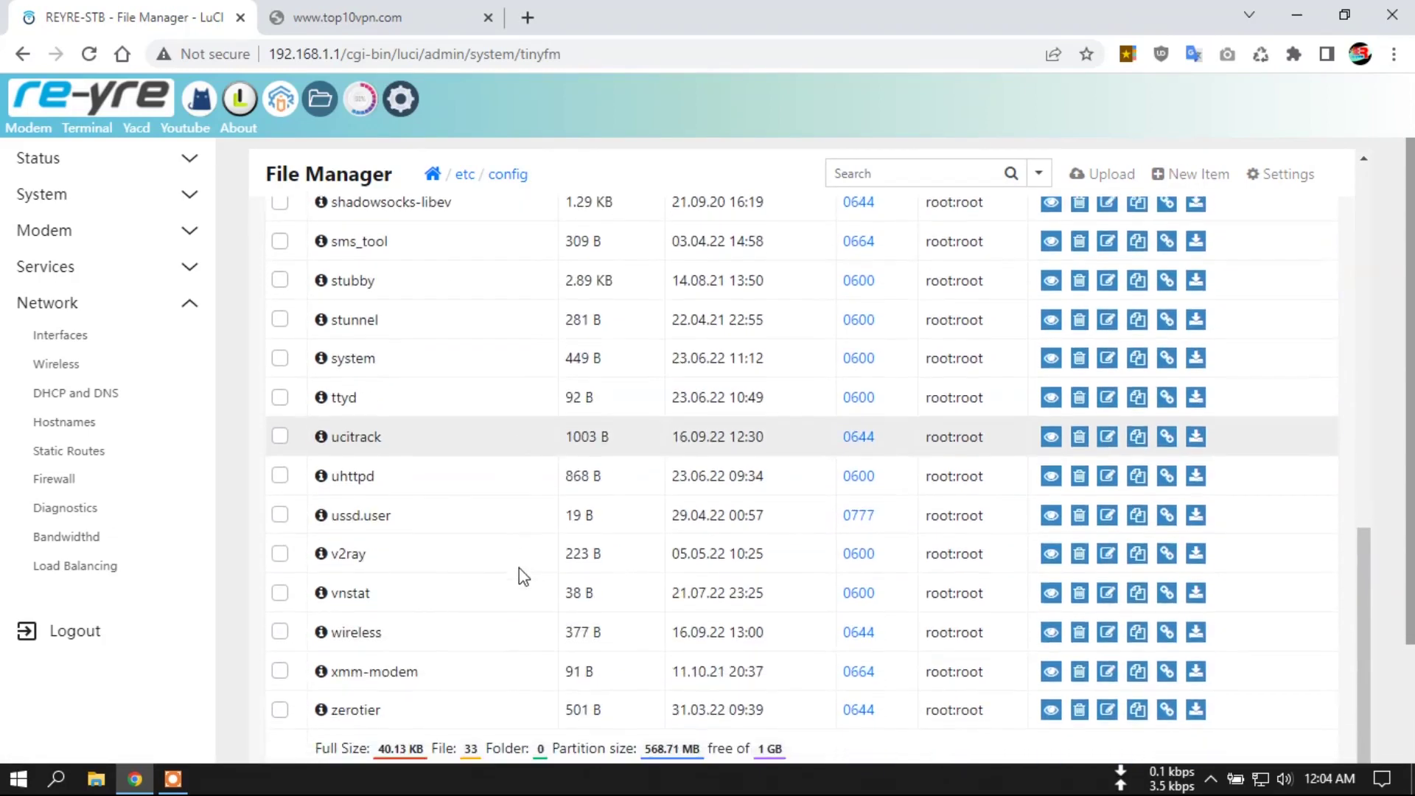
pyautogui.scroll(-2, 518, 567)
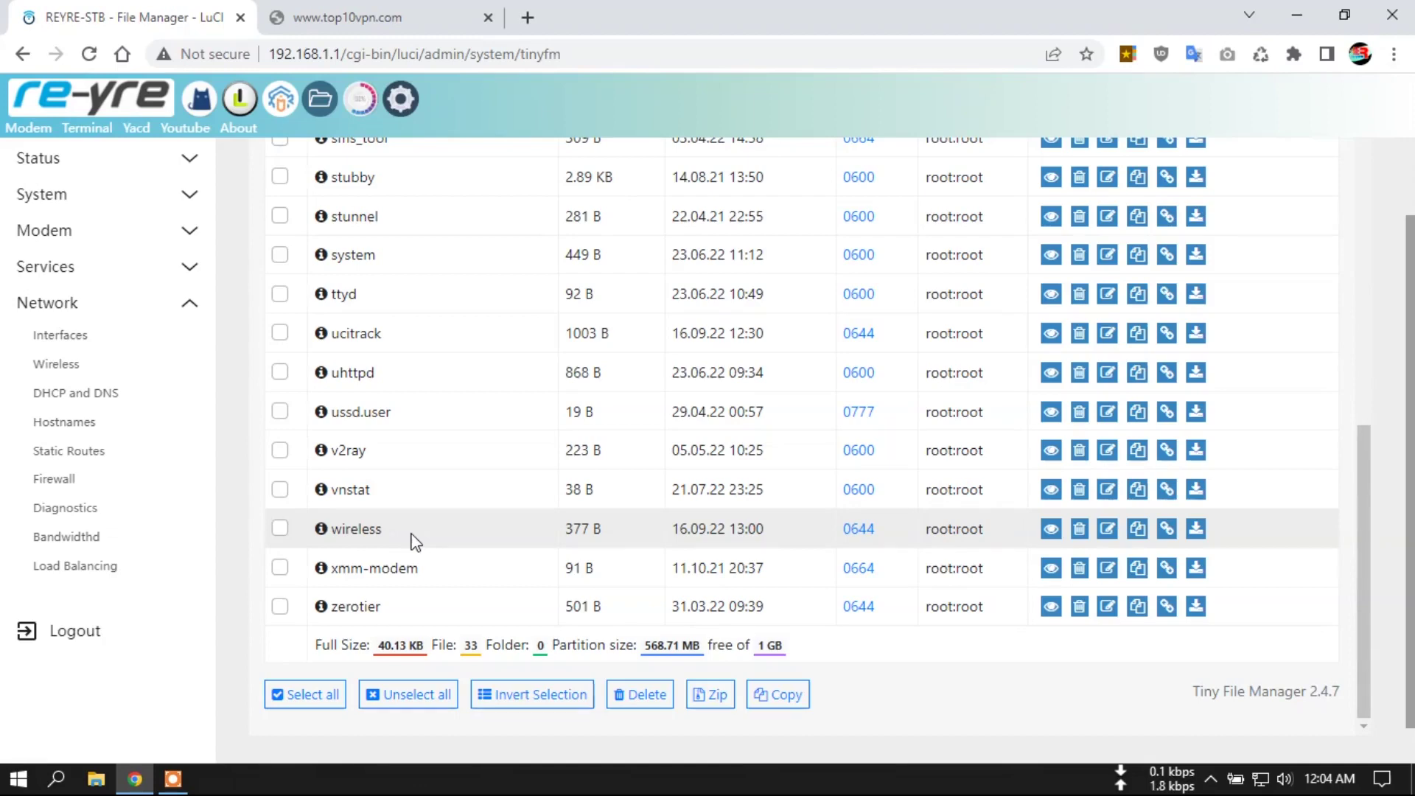
pyautogui.scroll(2, 413, 540)
pyautogui.scroll(15, 433, 533)
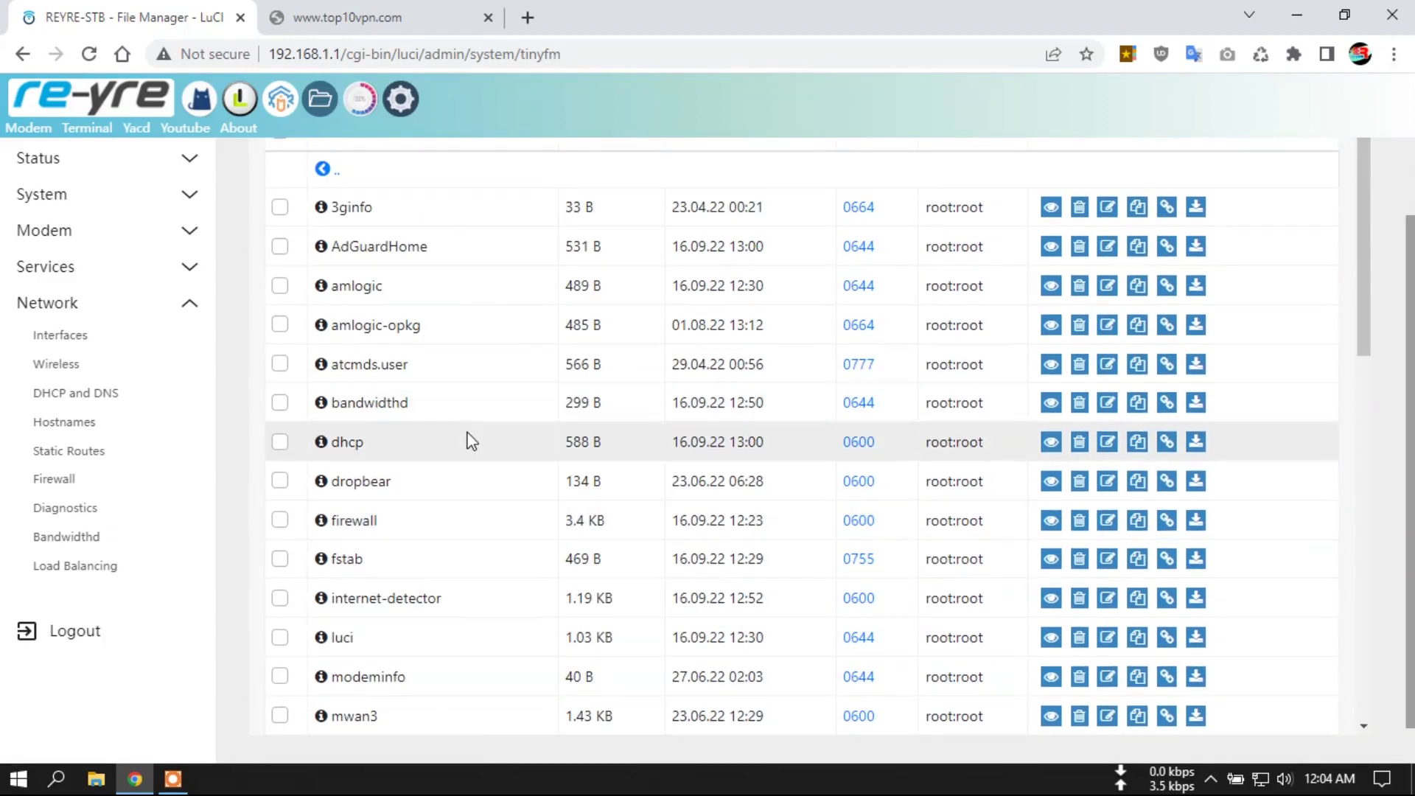
pyautogui.scroll(2, 468, 436)
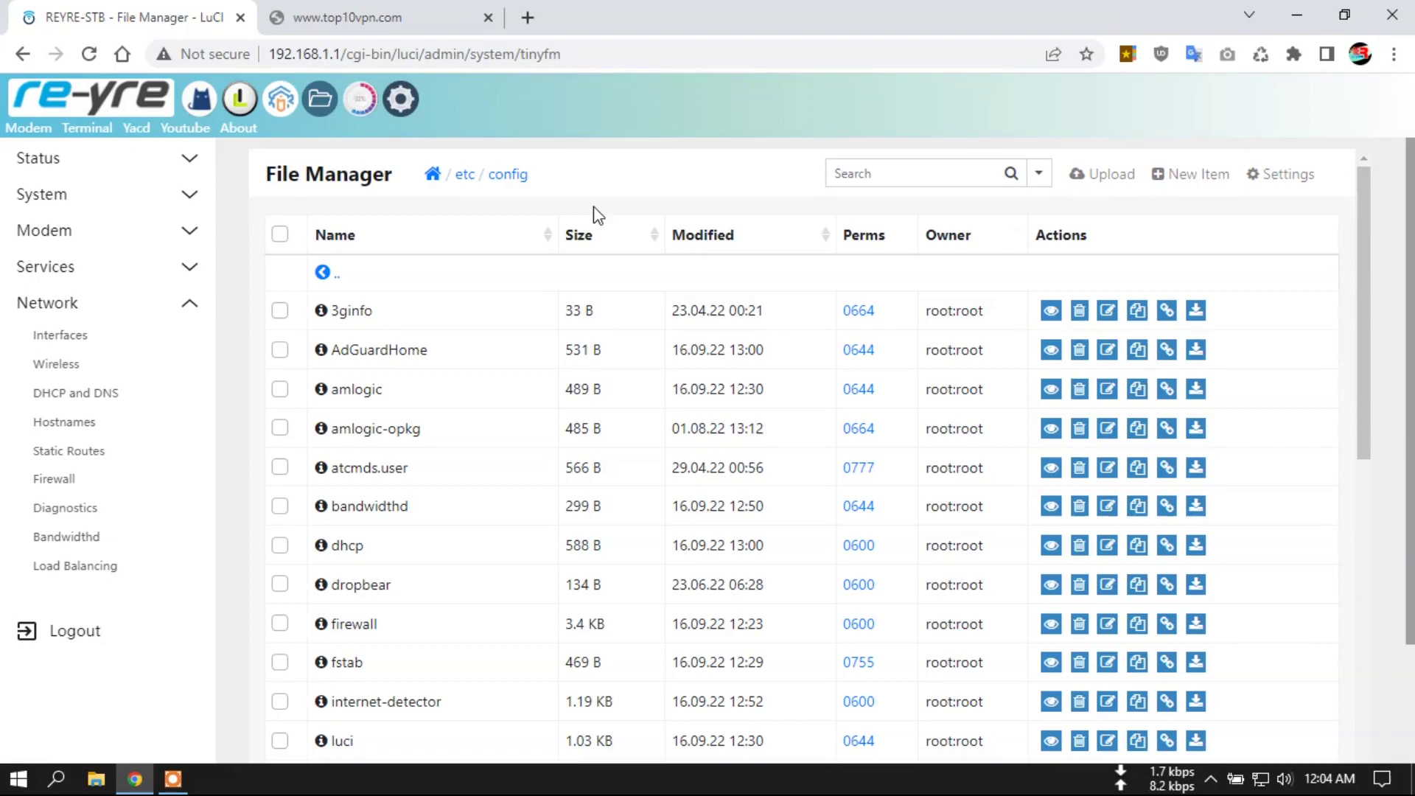
# Return to the Status Overview and check its system, memory, wireless and associated station details
pyautogui.click(103, 104)
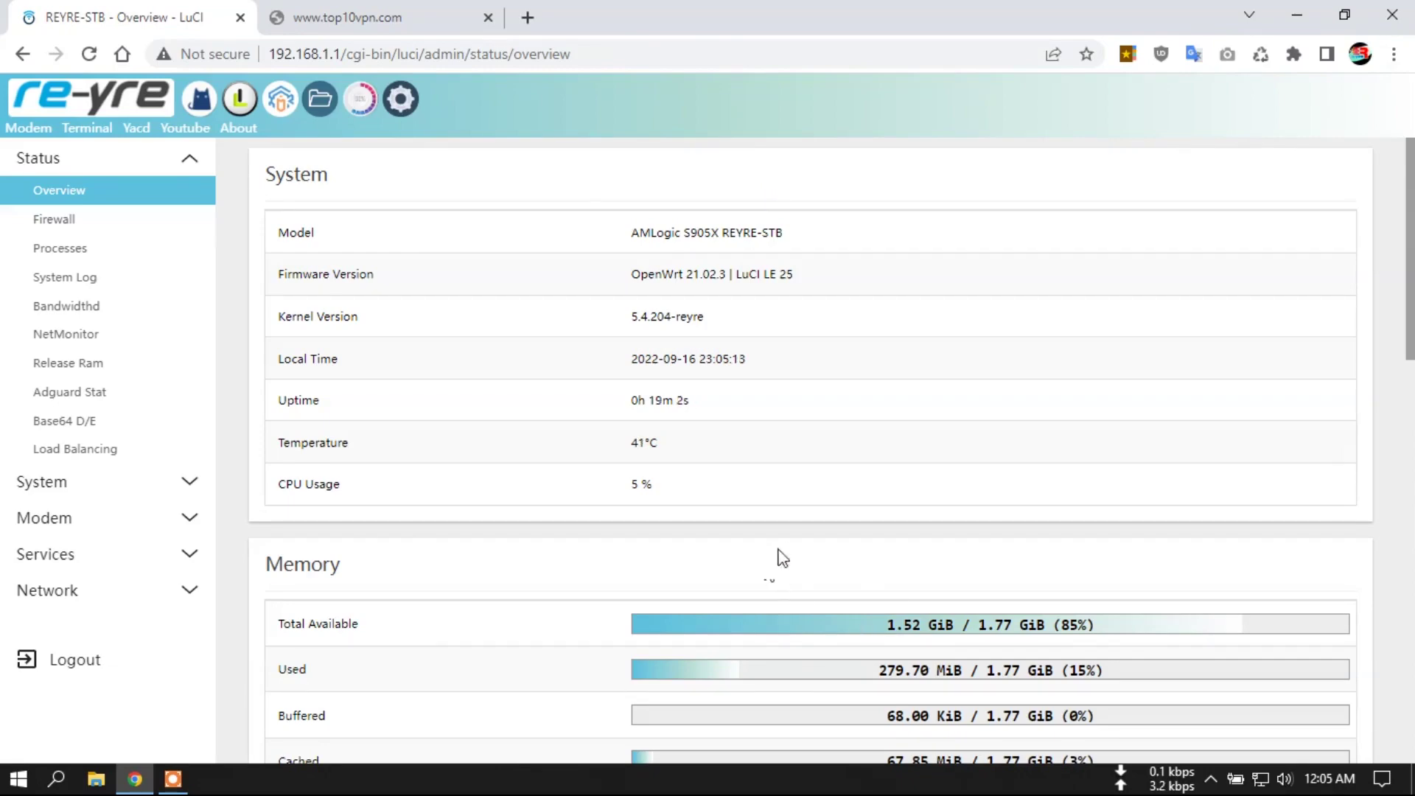
pyautogui.scroll(-4, 781, 560)
pyautogui.scroll(-10, 789, 560)
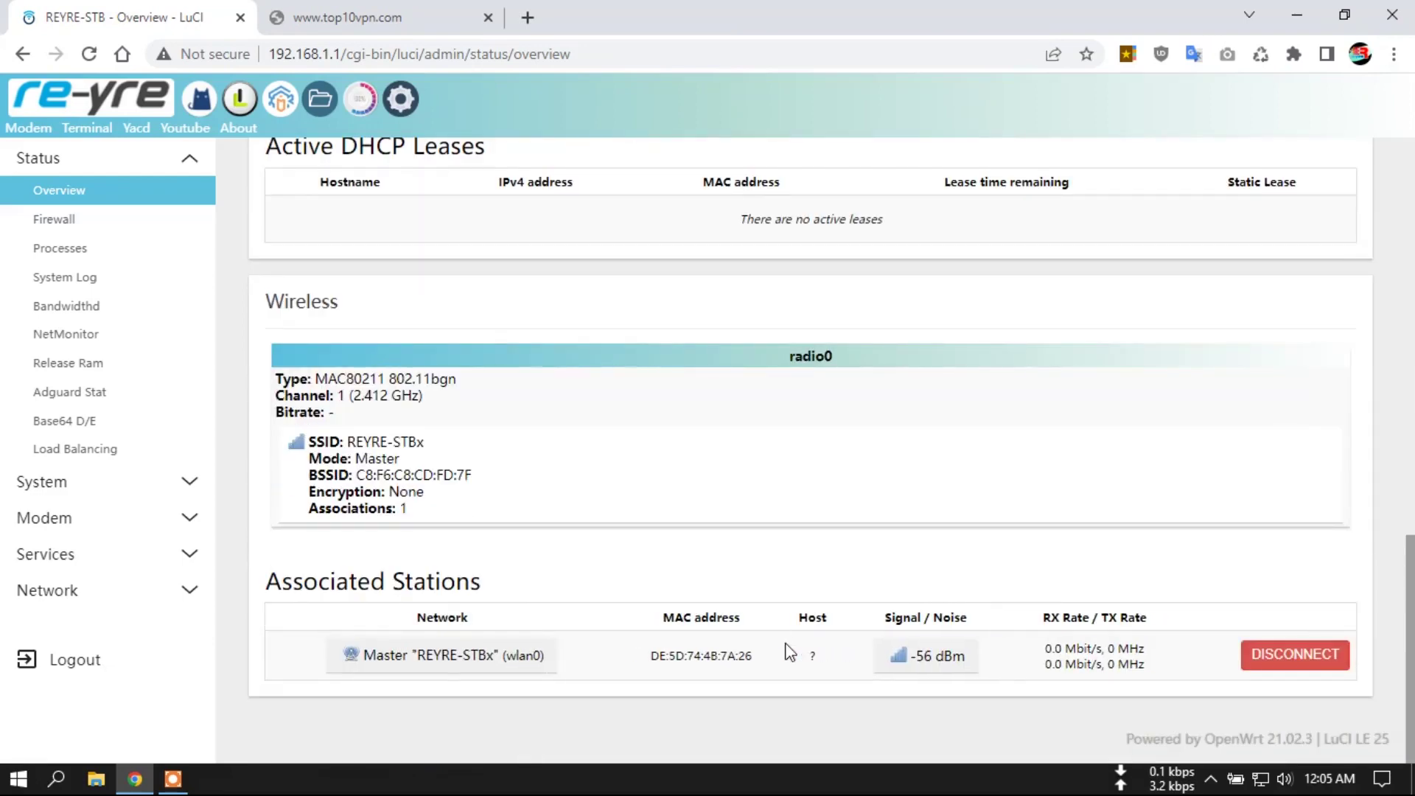
pyautogui.scroll(8, 789, 650)
pyautogui.scroll(5, 784, 611)
pyautogui.scroll(1, 811, 427)
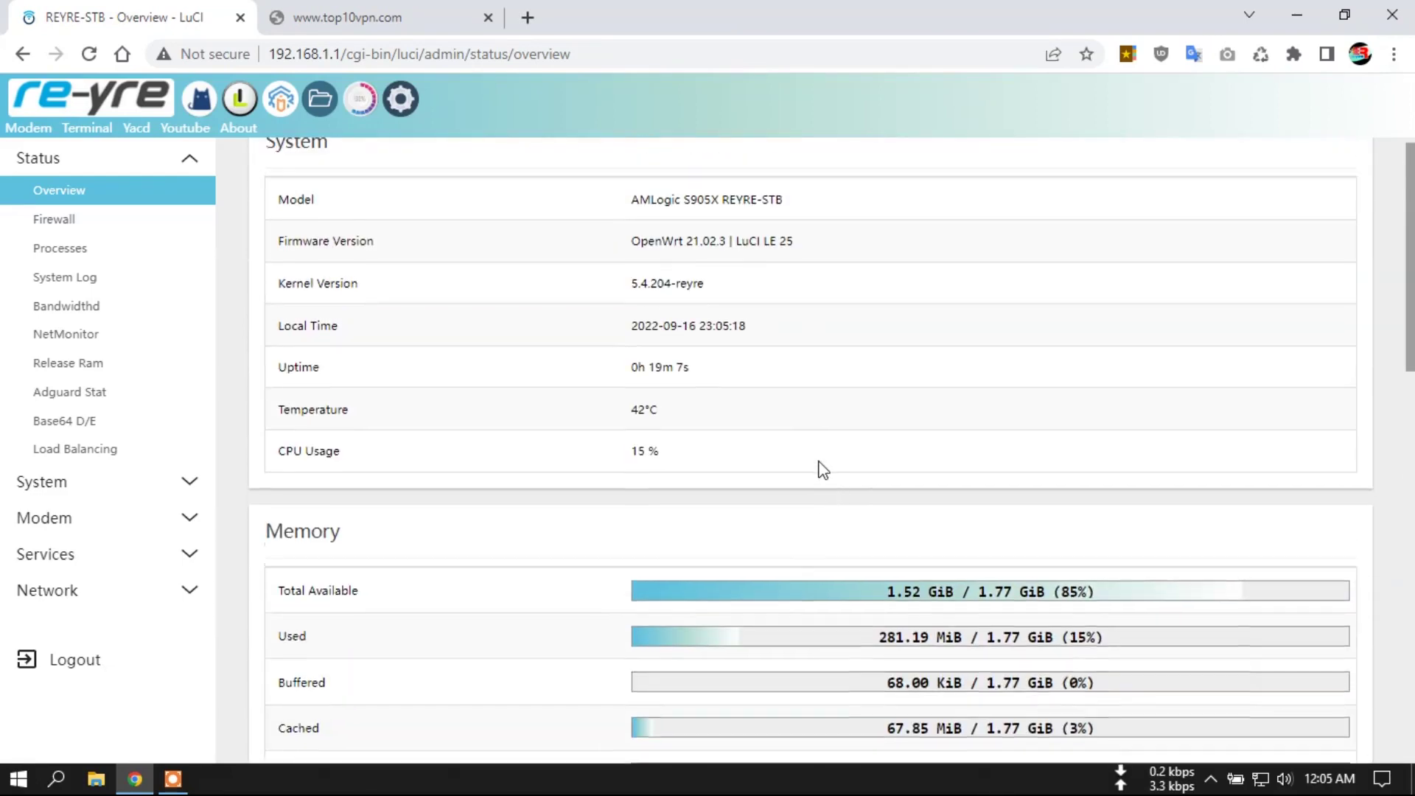